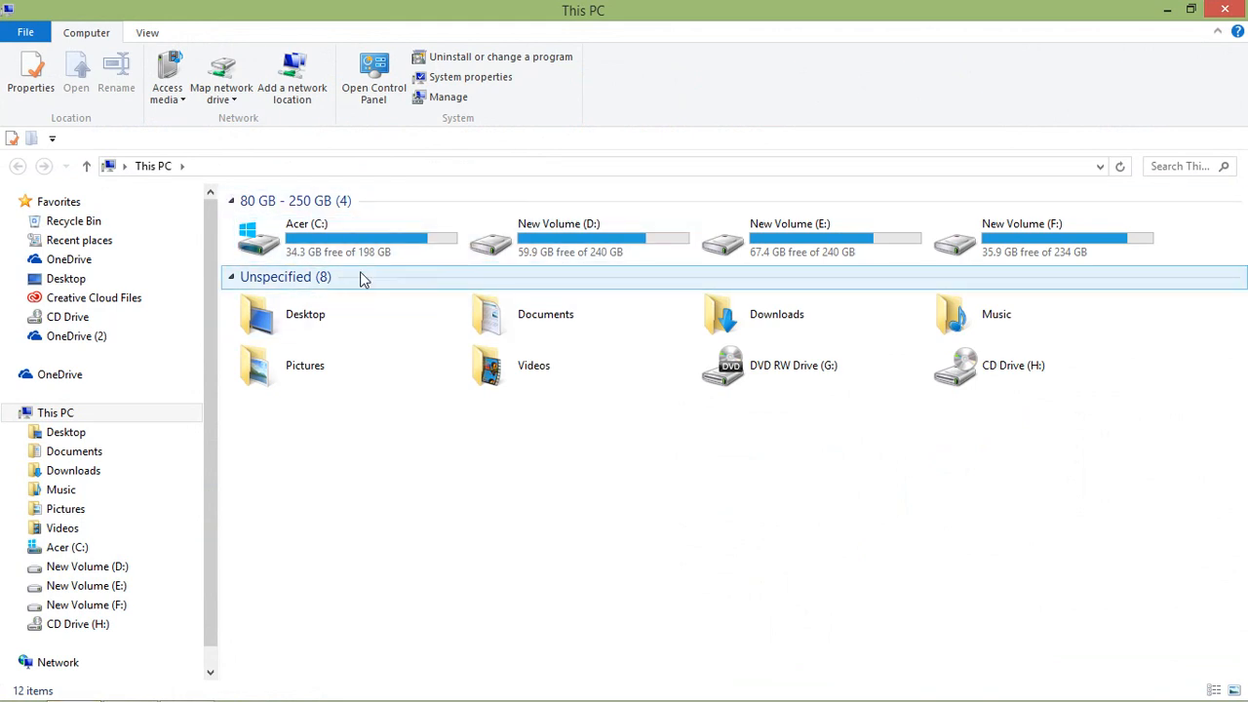
# Navigate in File Explorer to C:\xampp\htdocs.
pyautogui.doubleClick(331, 253)
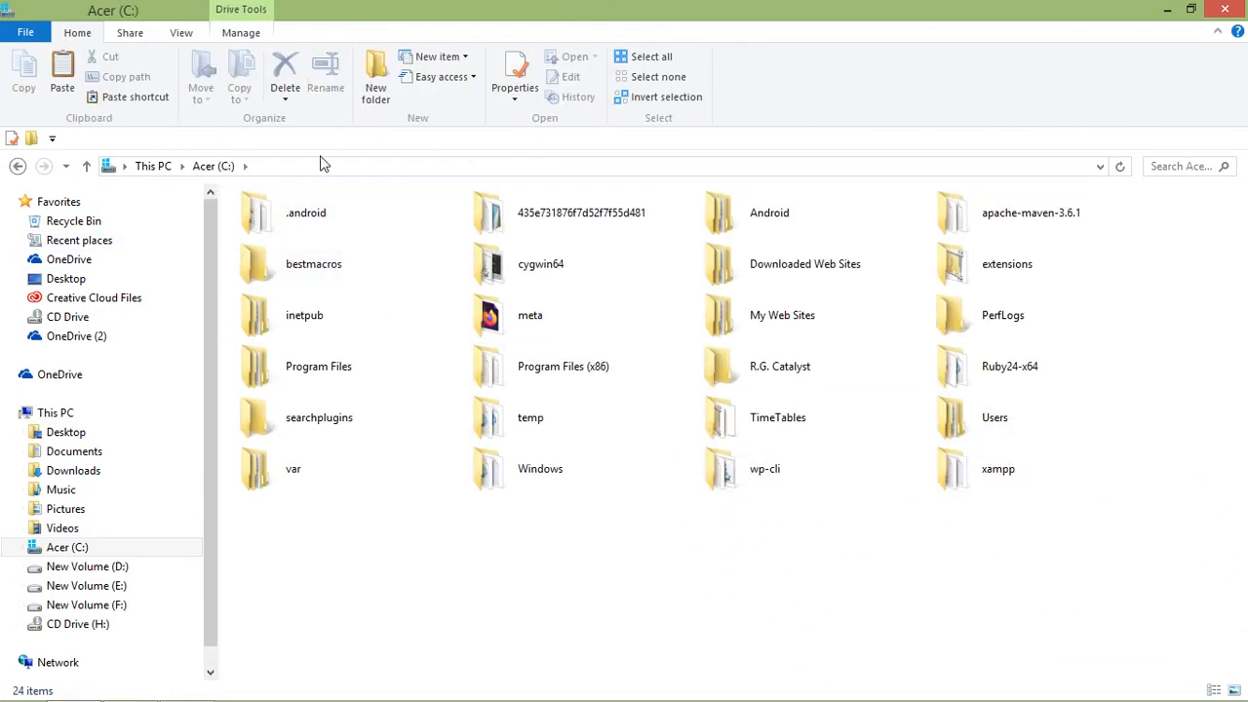
pyautogui.doubleClick(984, 473)
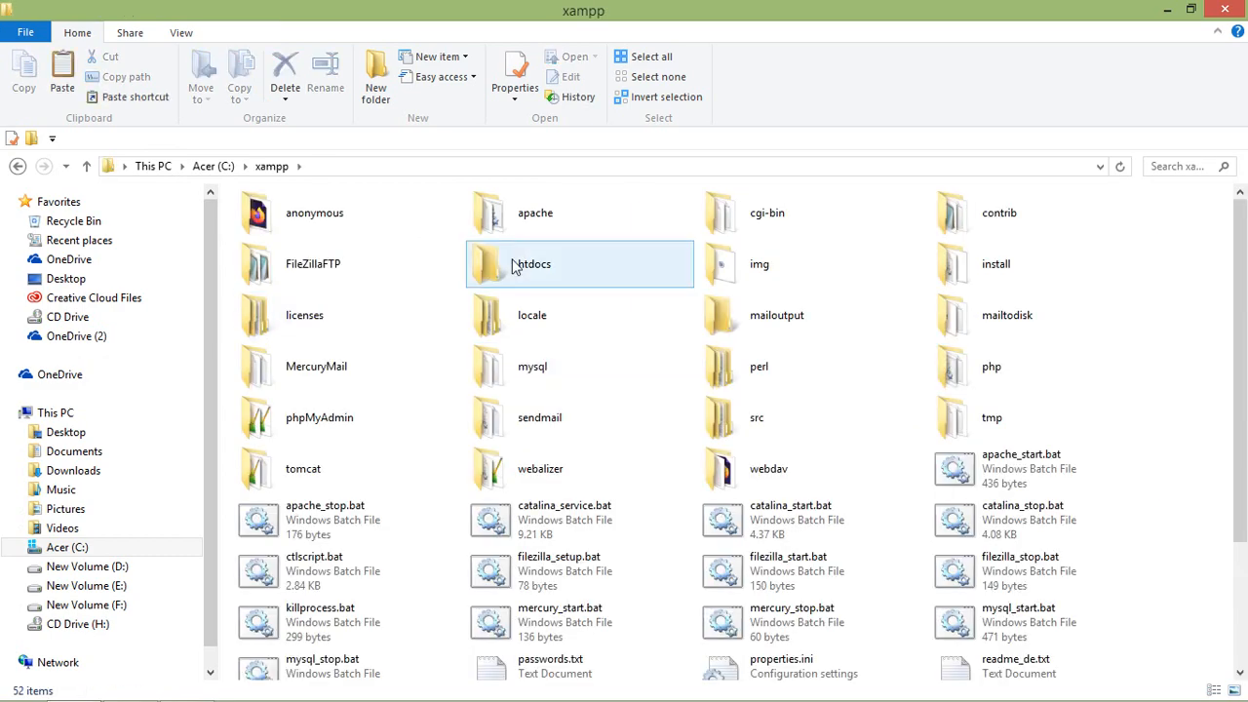
pyautogui.doubleClick(490, 278)
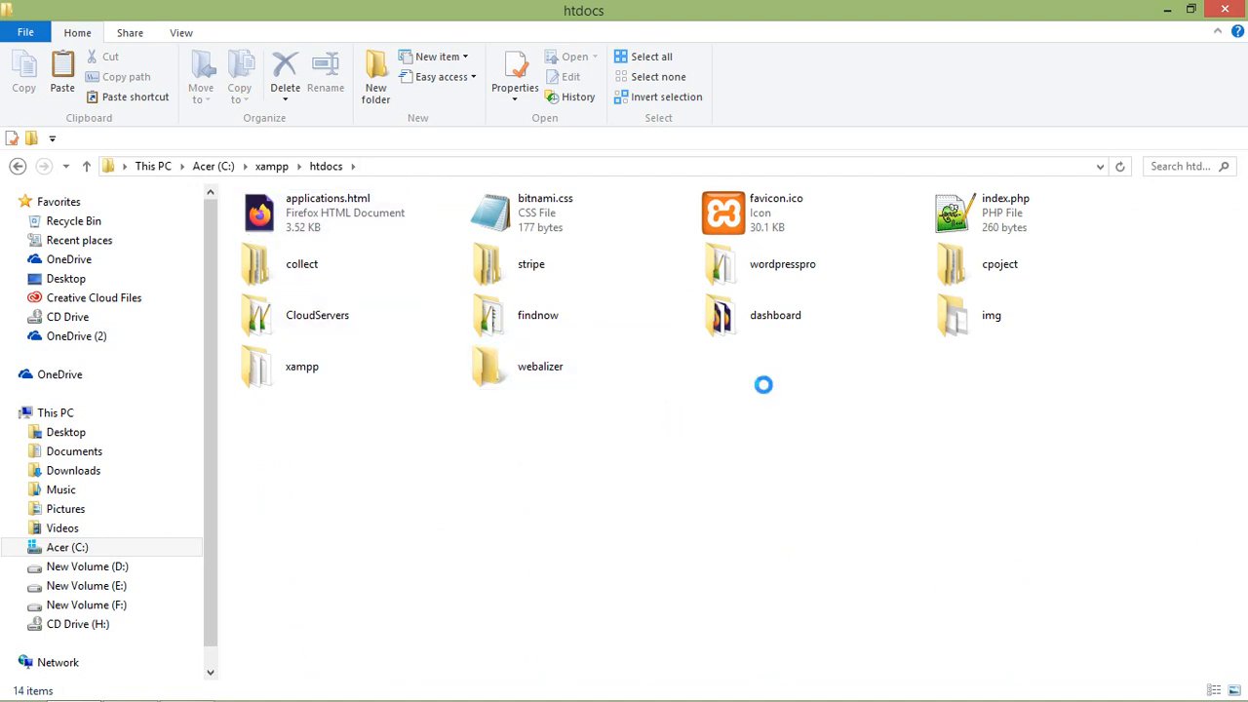
# Create a new folder named opencartpro in htdocs and open it.
pyautogui.rightClick(763, 384)
pyautogui.moveTo(875, 345)
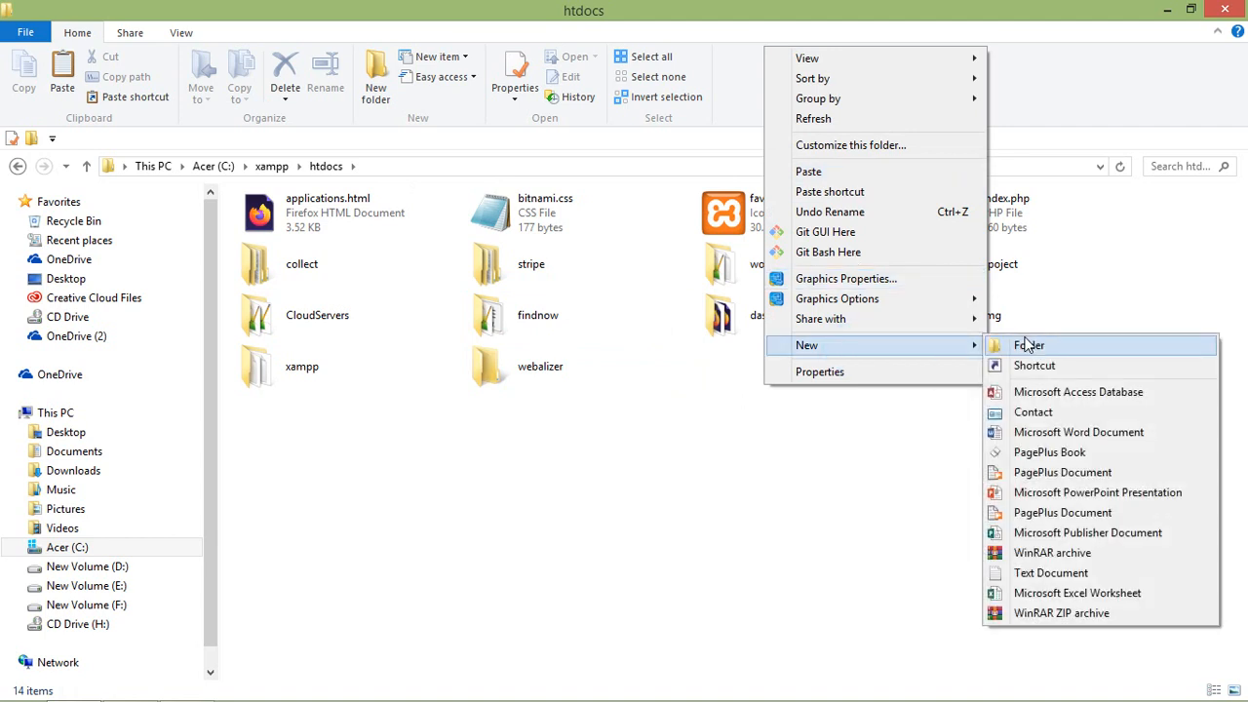
pyautogui.click(1026, 345)
pyautogui.write('o')
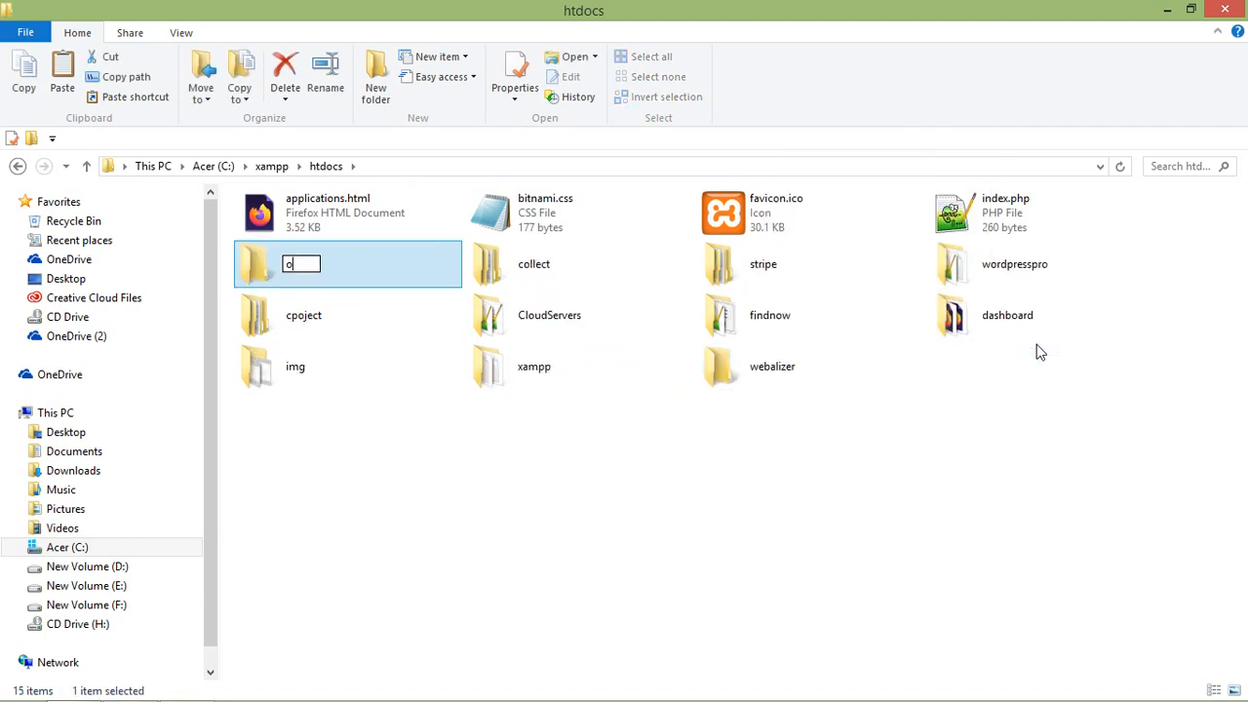
pyautogui.write('pencartpro')
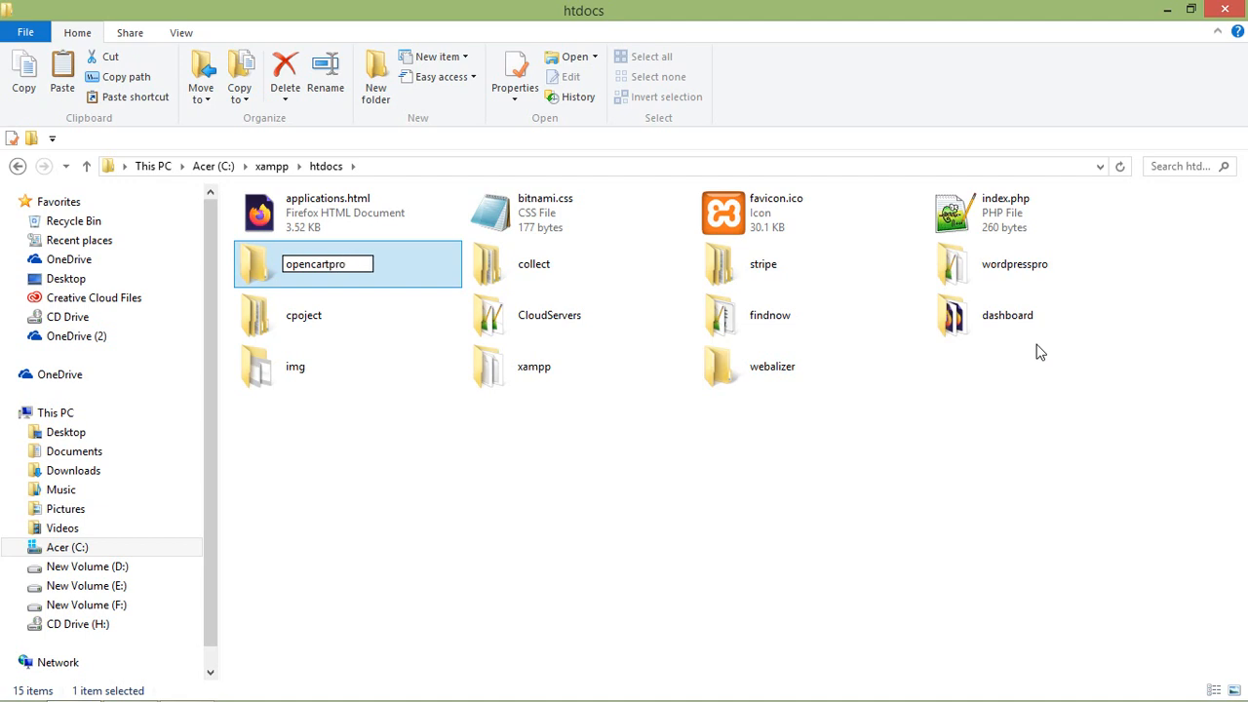
pyautogui.press('Return')
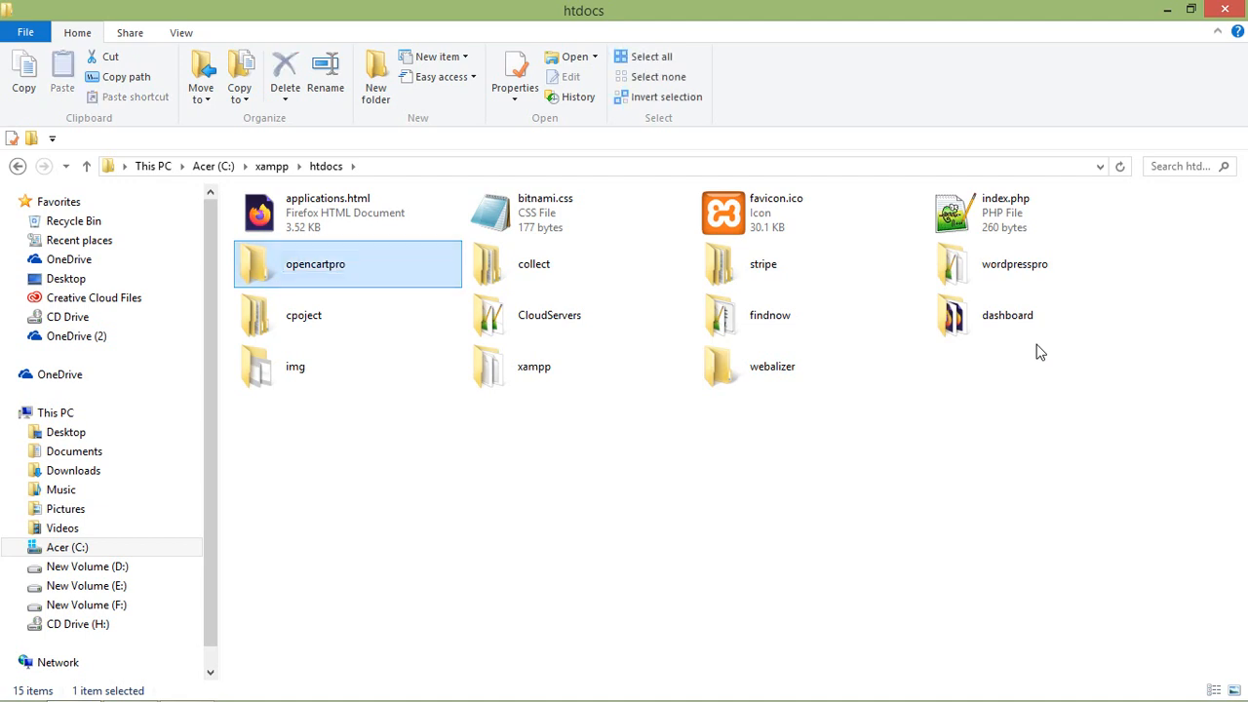
pyautogui.doubleClick(297, 261)
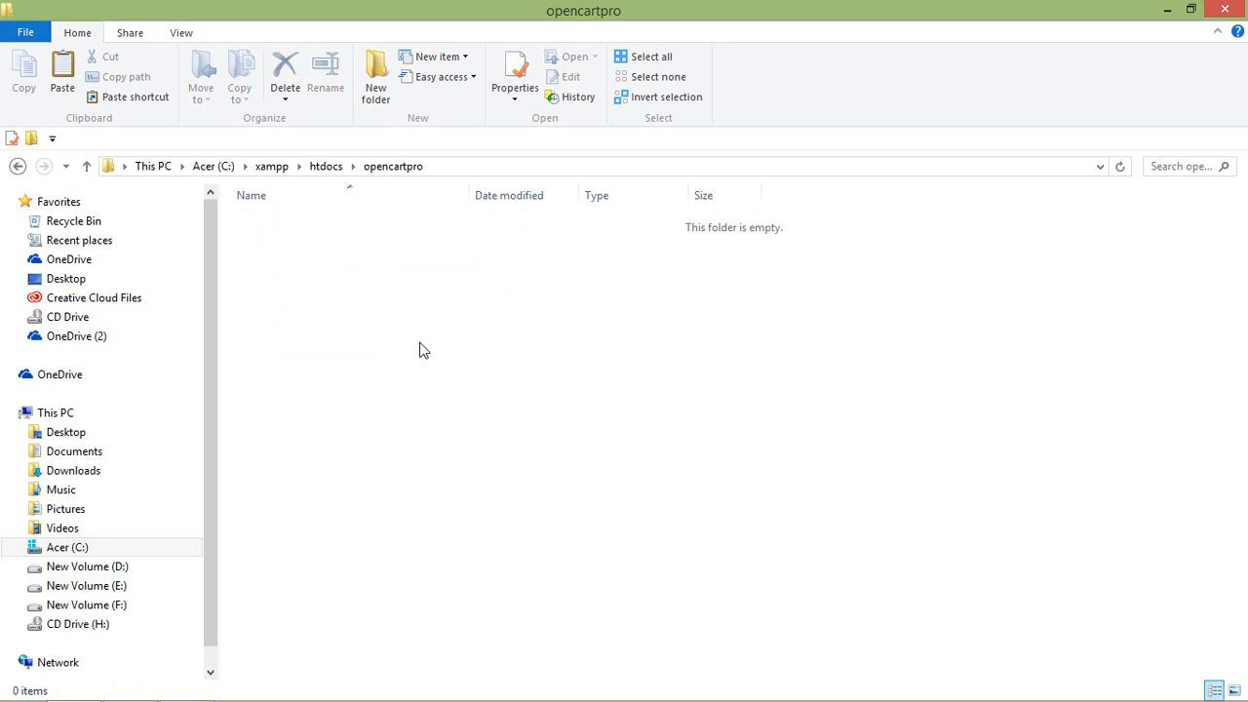
pyautogui.hotkey('alt', 'Tab')
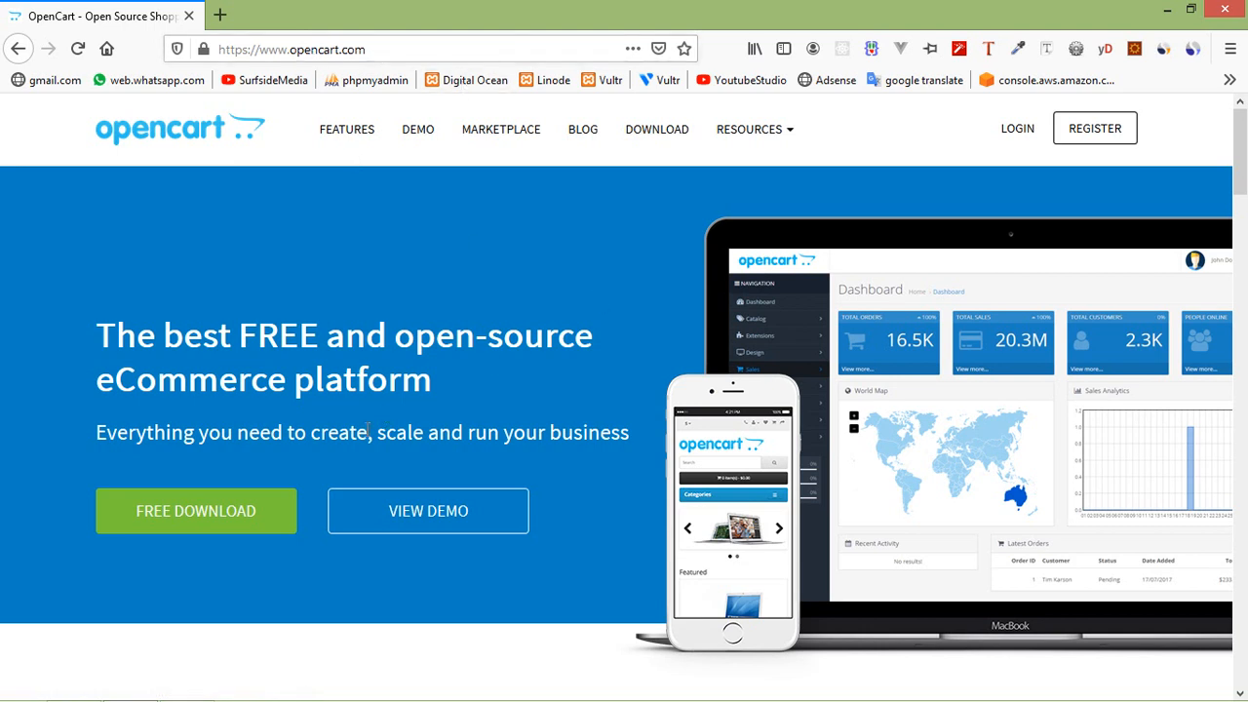
# Download opencart-3.0.3.6.zip from opencart.com and watch its download progress.
pyautogui.click(199, 518)
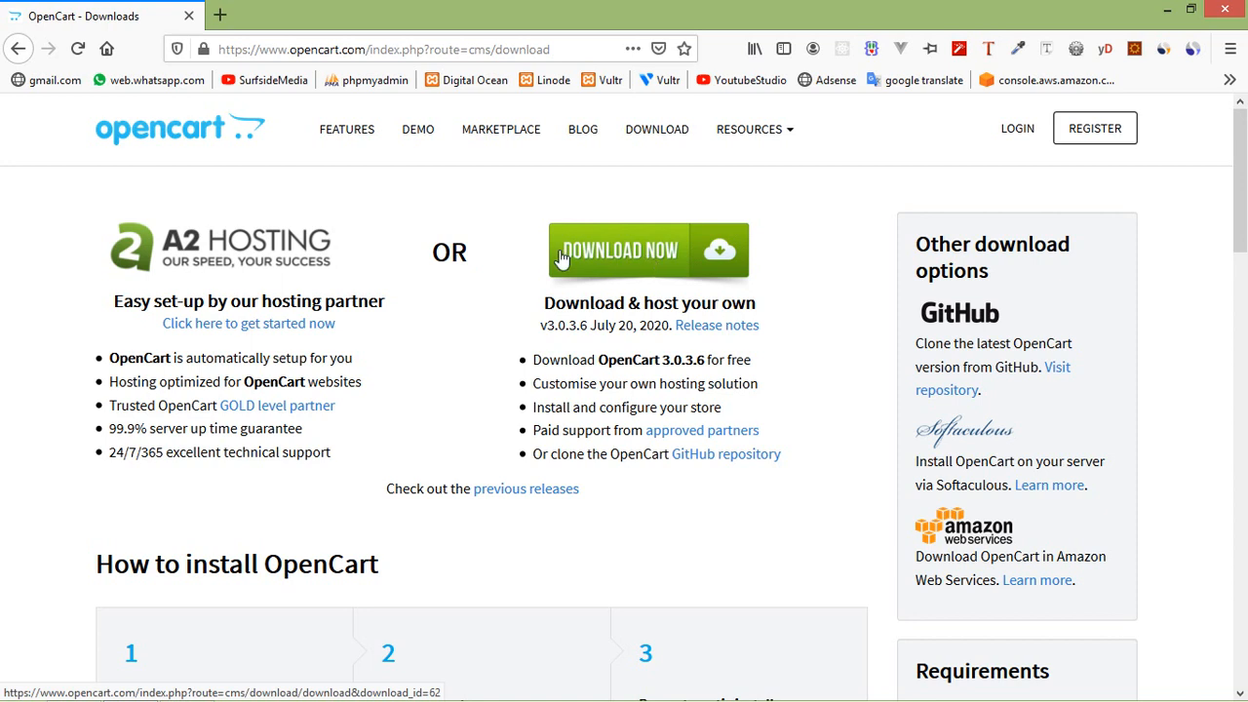
pyautogui.click(651, 252)
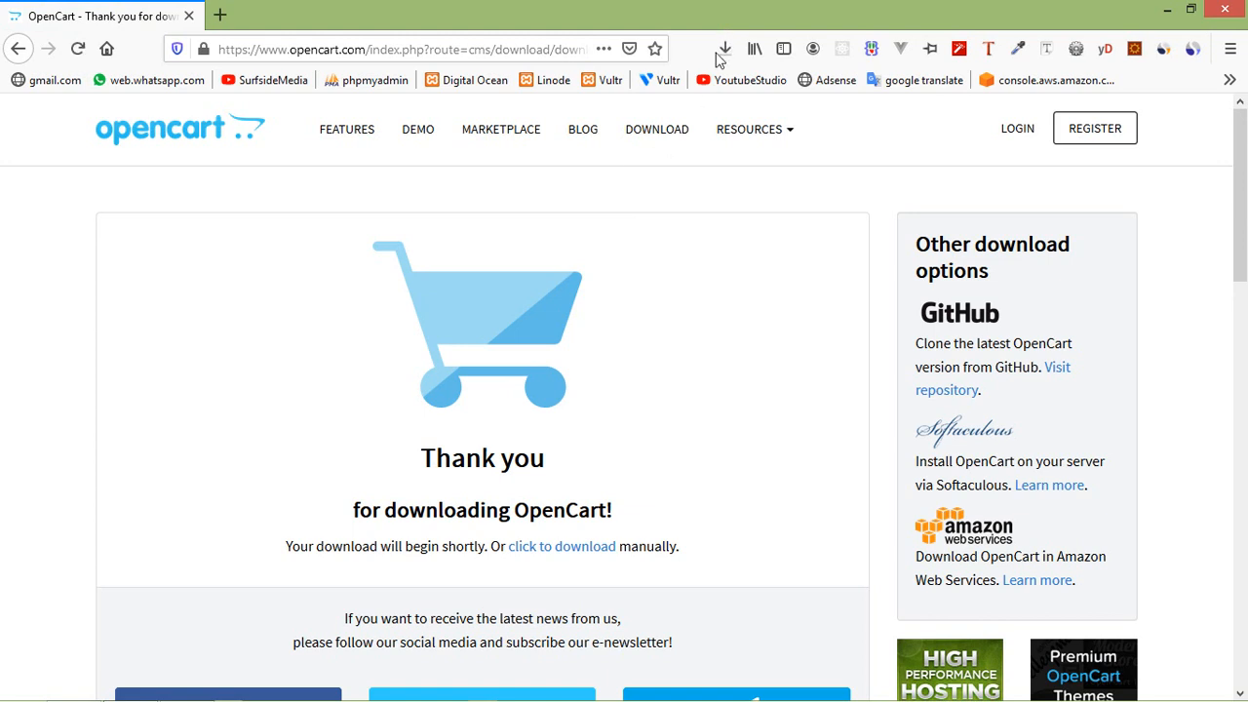
pyautogui.click(731, 55)
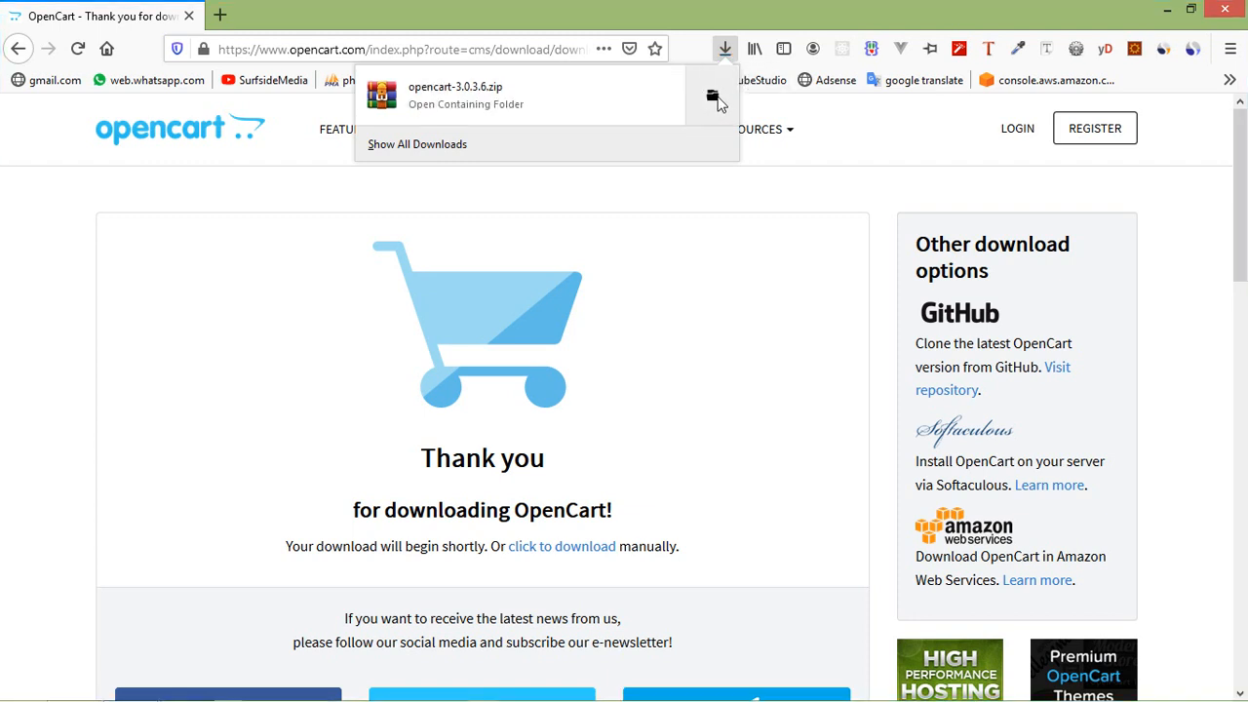
# Open WinRAR's extraction settings for opencart-3.0.3.6.zip.
pyautogui.click(713, 97)
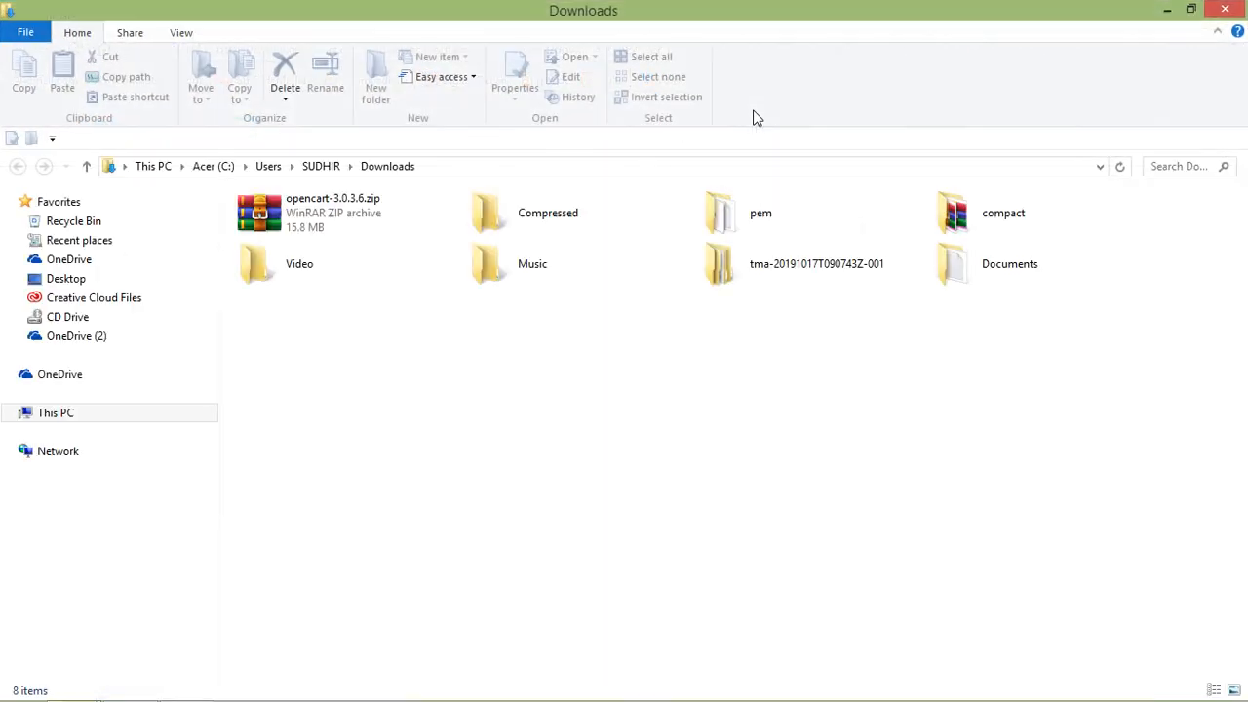
pyautogui.rightClick(268, 210)
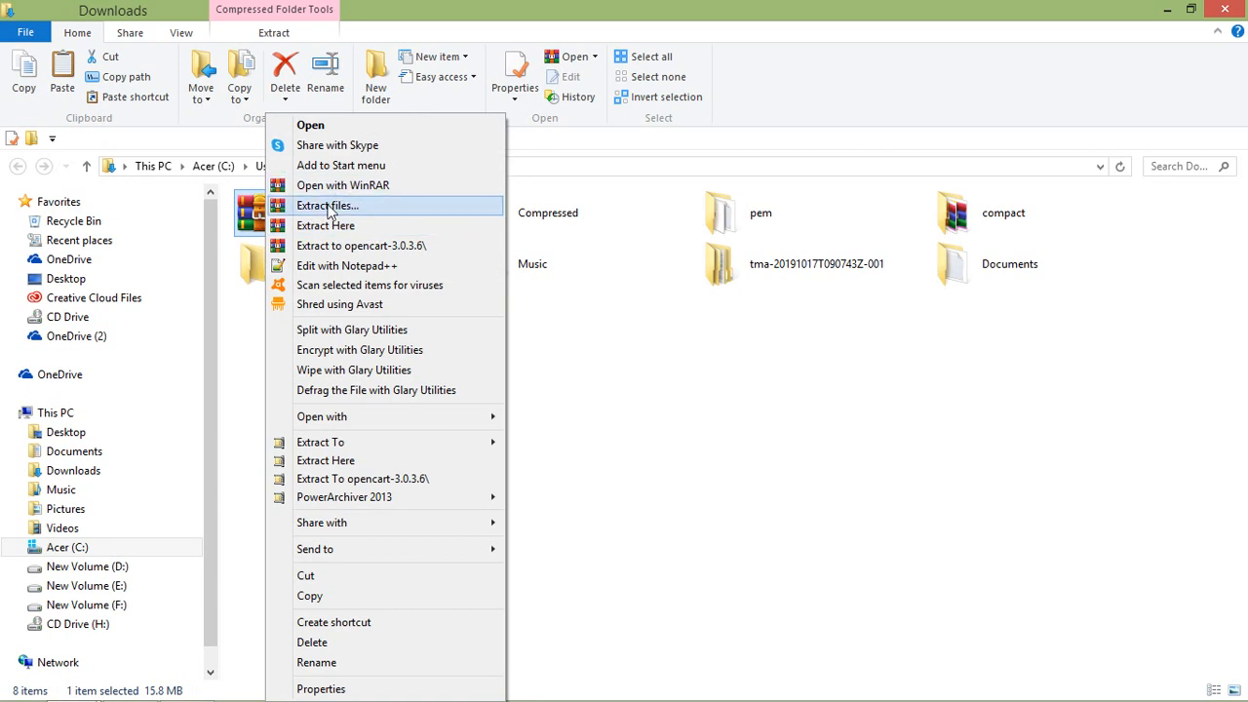
pyautogui.click(328, 206)
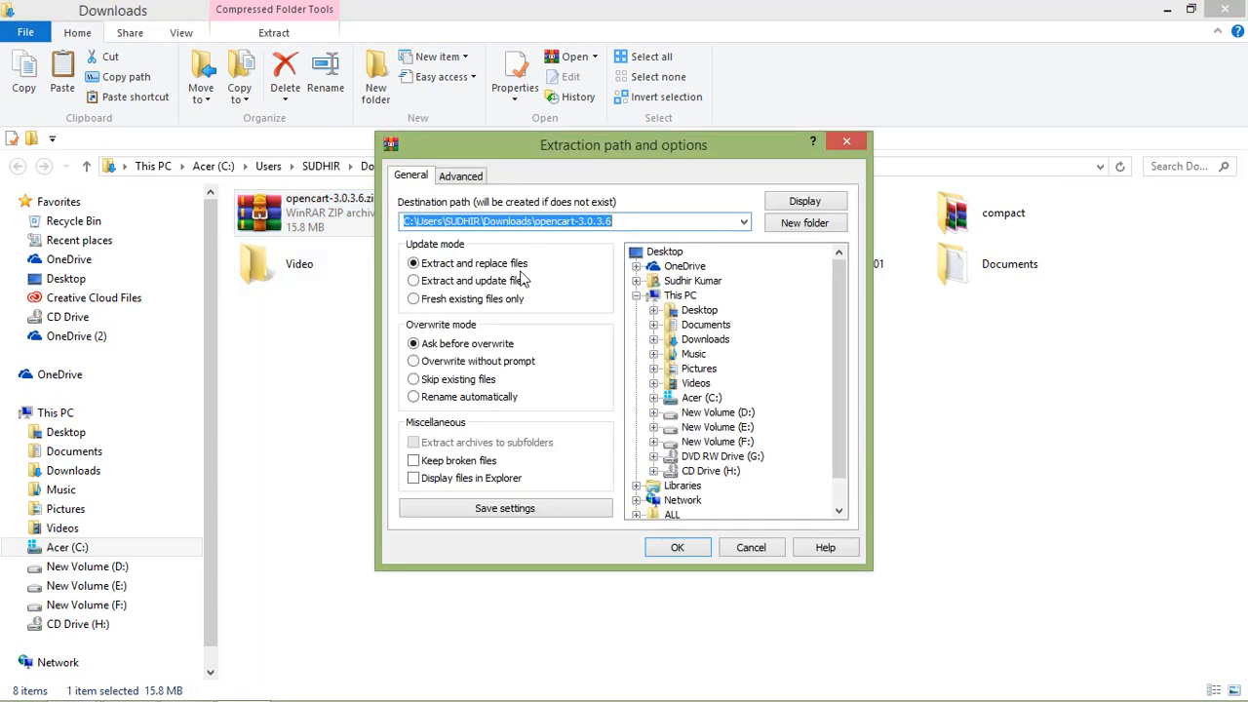
# Extract the zip into C:\xampp\htdocs\opencartpro using the copied folder path.
pyautogui.hotkey('alt', 'Tab')
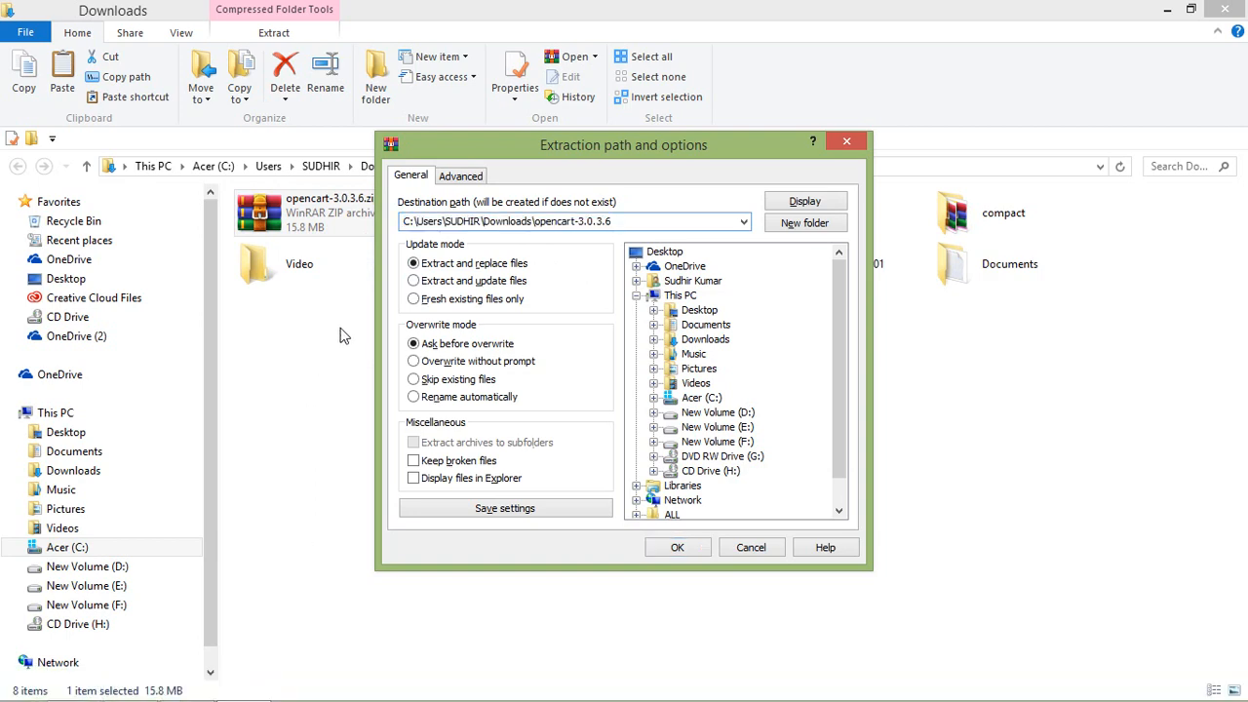
pyautogui.press('Tab')
pyautogui.press('Tab')
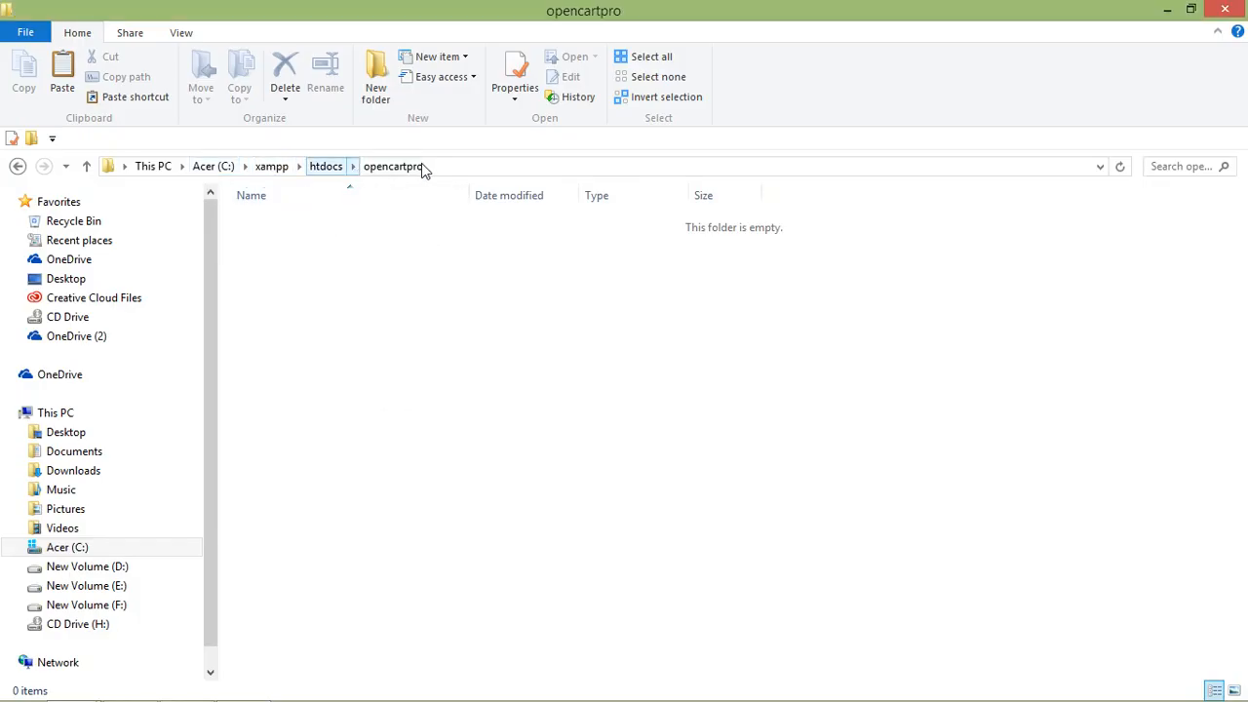
pyautogui.click(459, 167)
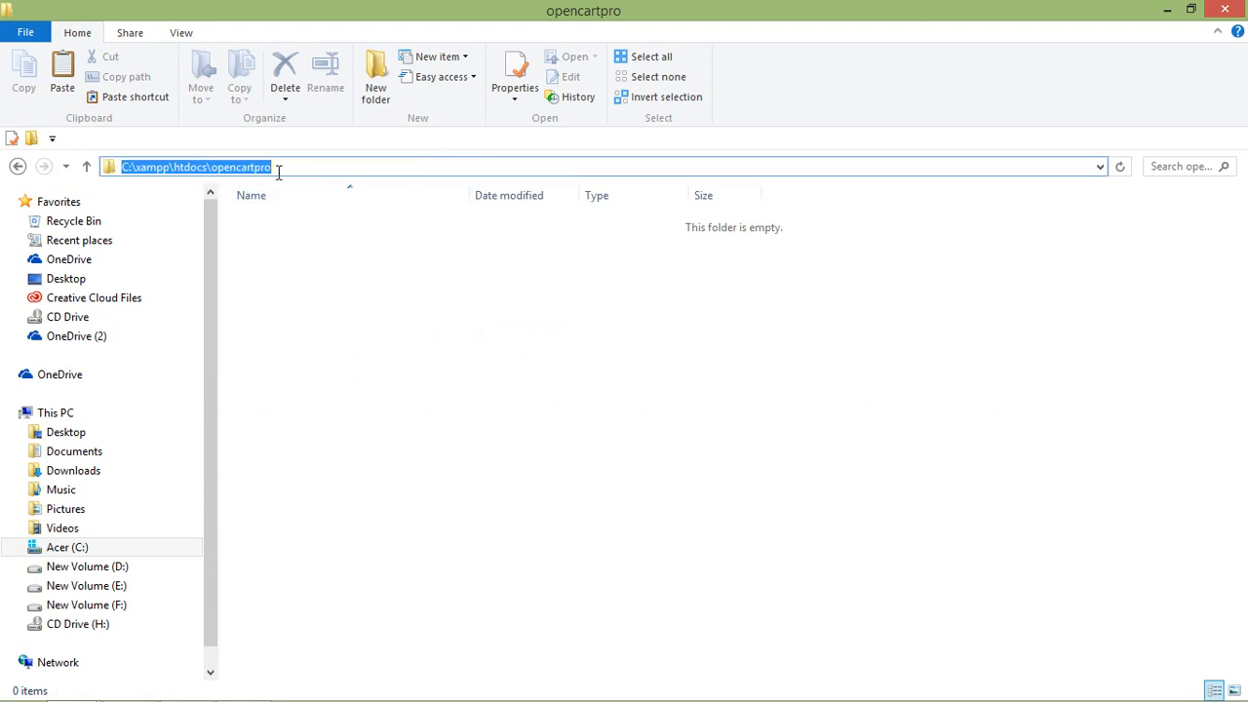
pyautogui.hotkey('ctrl', 'c')
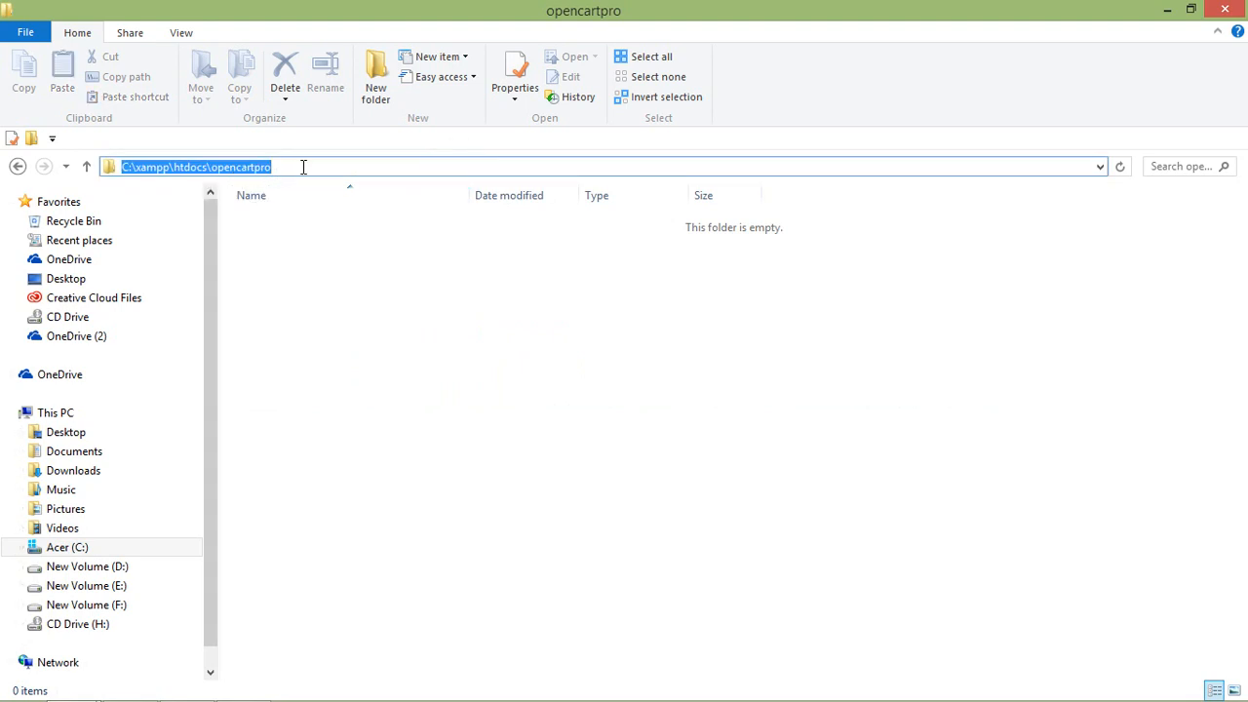
pyautogui.hotkey('alt', 'Tab')
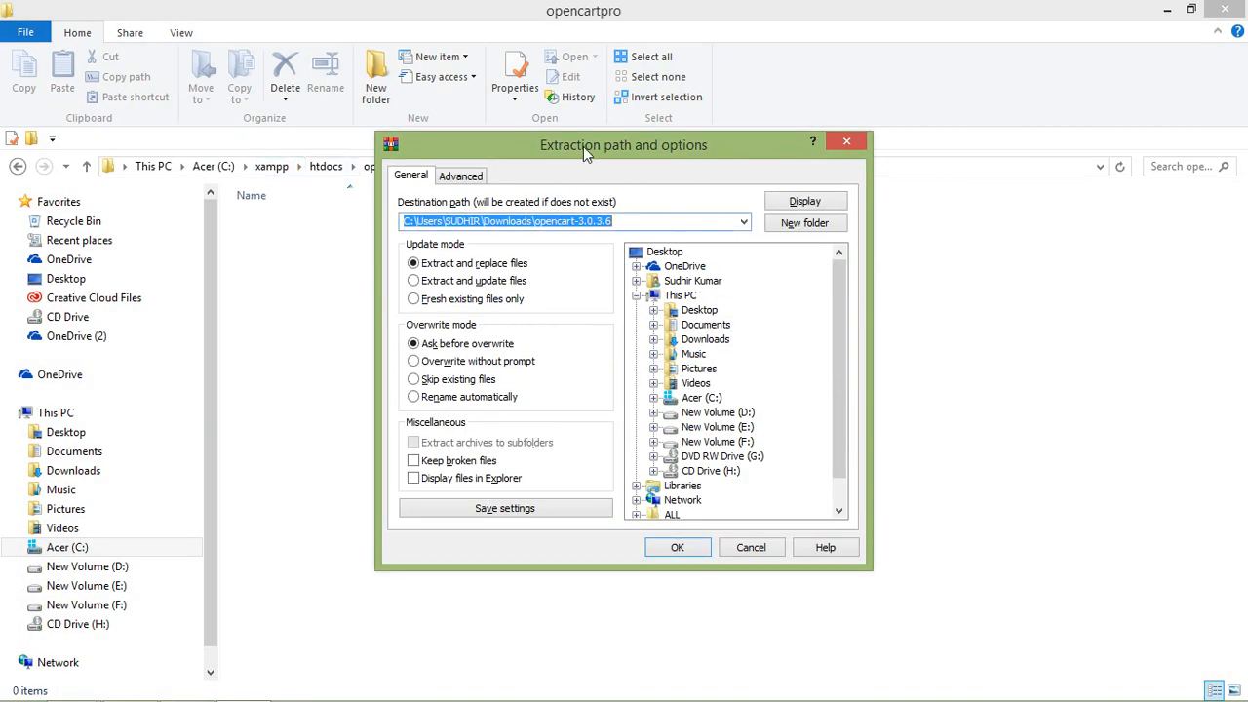
pyautogui.moveTo(648, 221); pyautogui.dragTo(380, 220)
pyautogui.hotkey('ctrl', 'v')
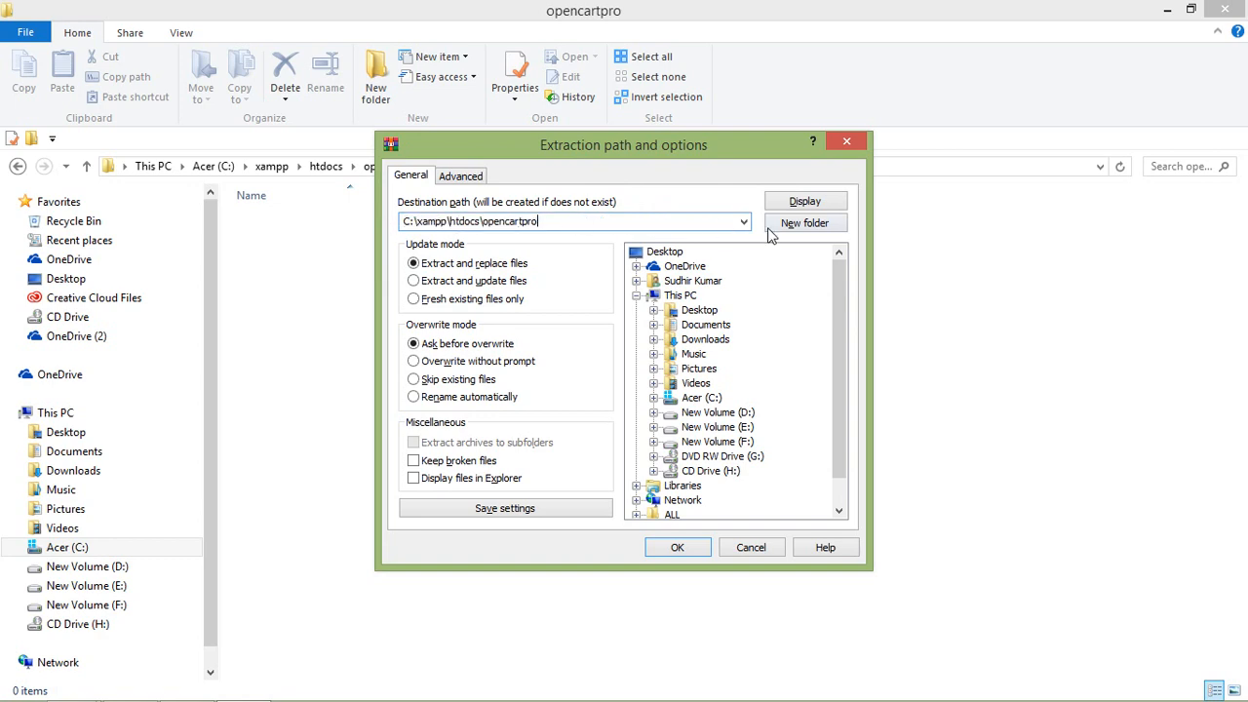
pyautogui.click(682, 549)
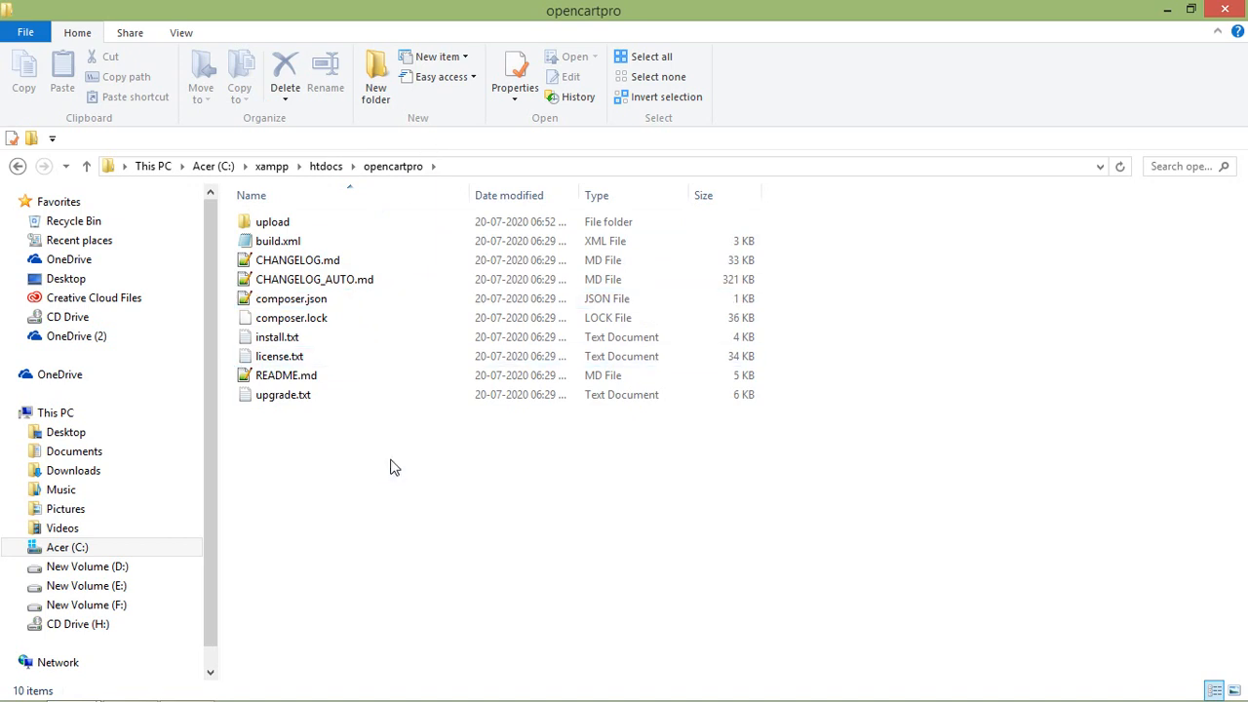
# Delete the nine extra extracted files and copy everything inside the upload folder.
pyautogui.moveTo(388, 492); pyautogui.dragTo(270, 238)
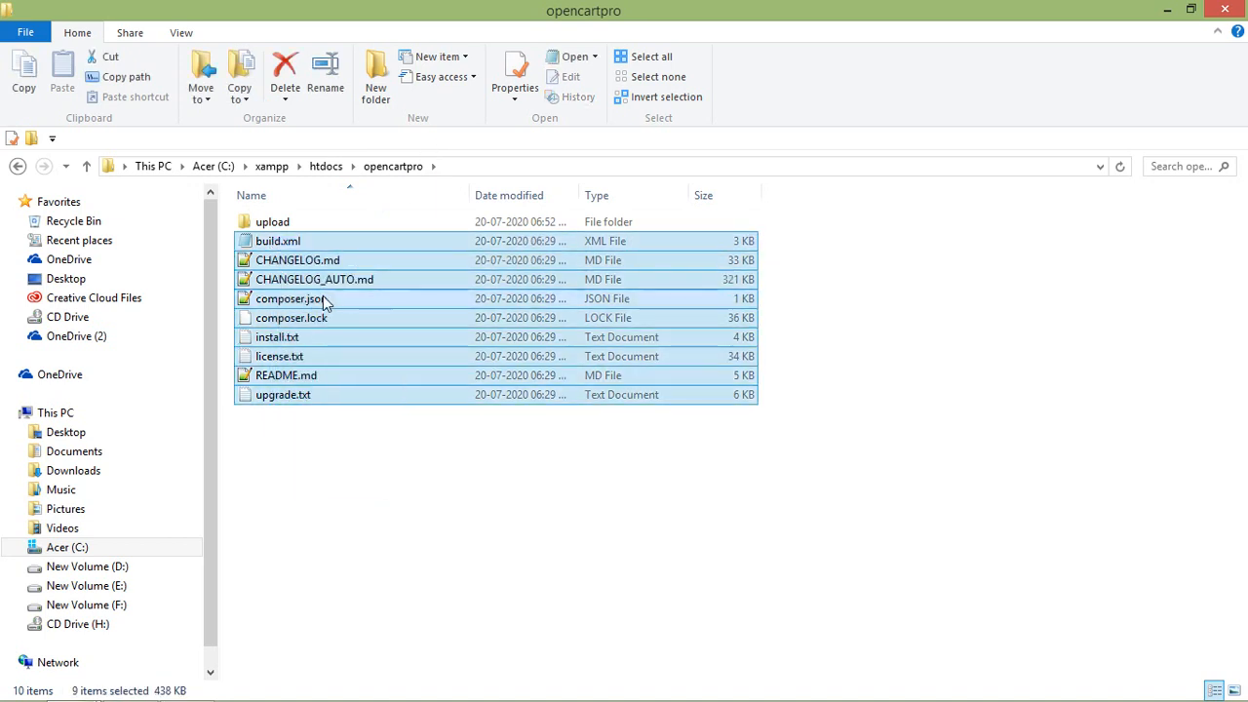
pyautogui.press('Delete')
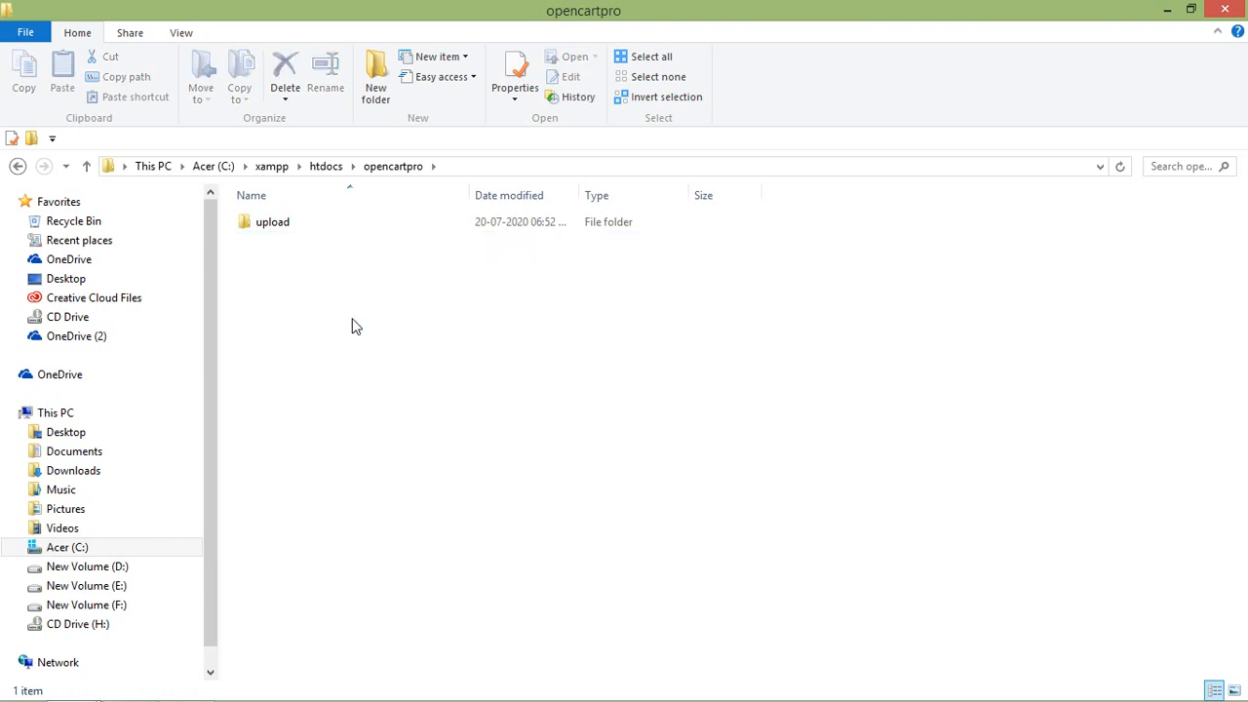
pyautogui.click(270, 226)
pyautogui.doubleClick(277, 224)
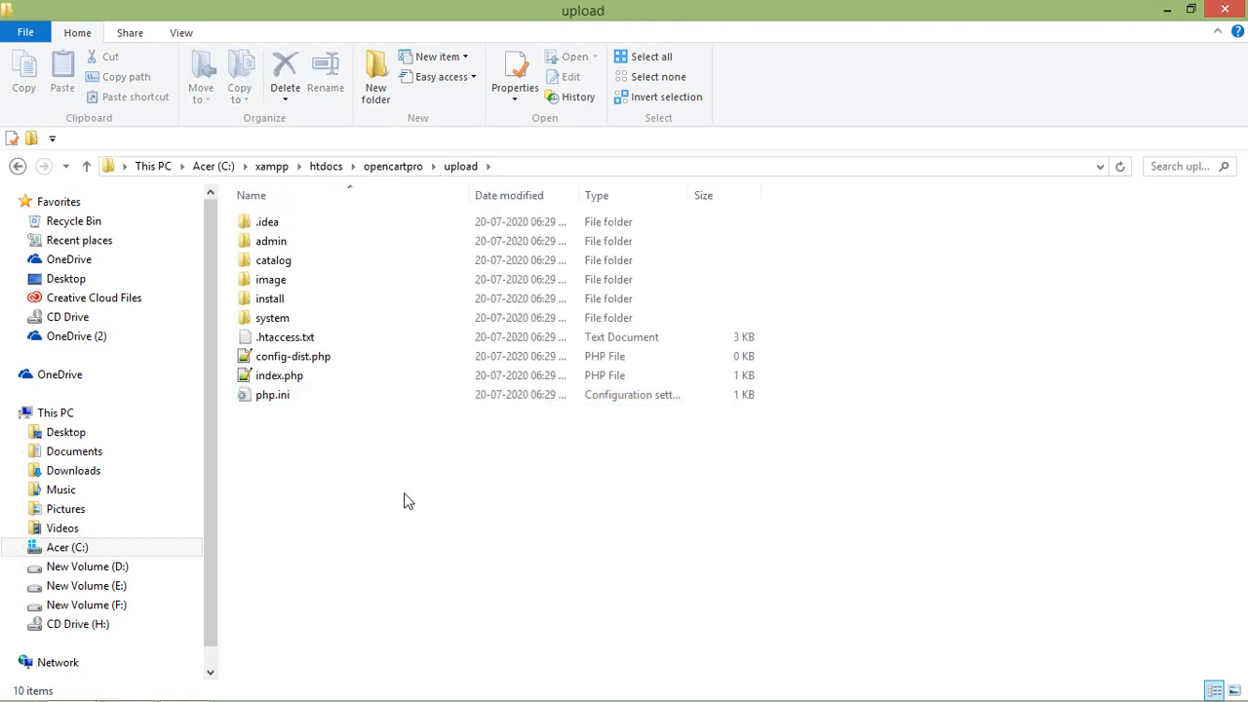
pyautogui.hotkey('ctrl', 'a')
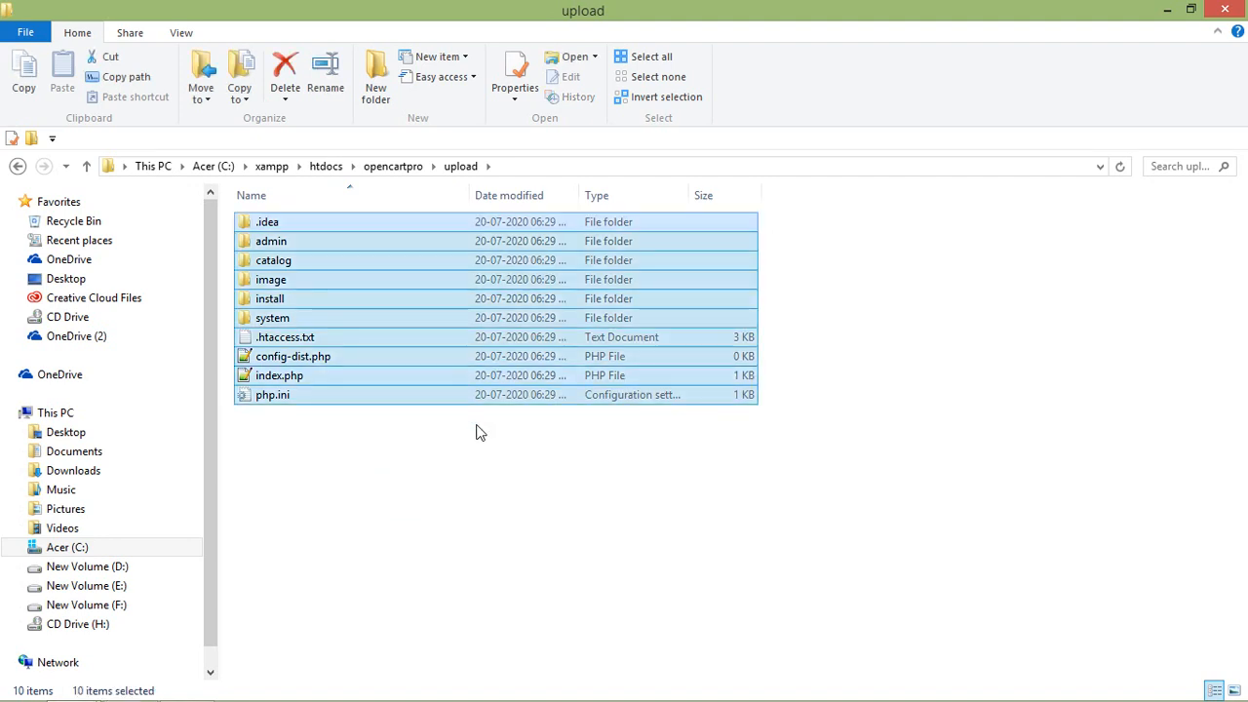
pyautogui.hotkey('ctrl', 'c')
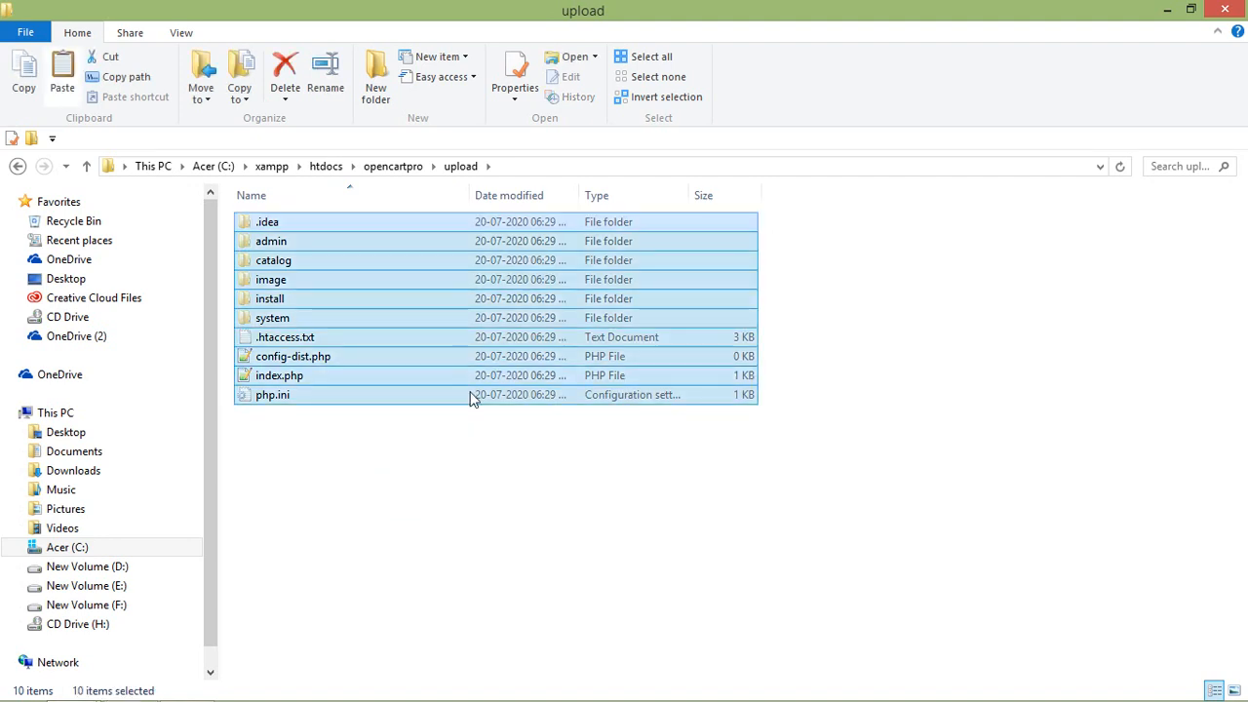
# Paste the upload folder's contents directly into opencartpro.
pyautogui.click(400, 167)
pyautogui.click(444, 361)
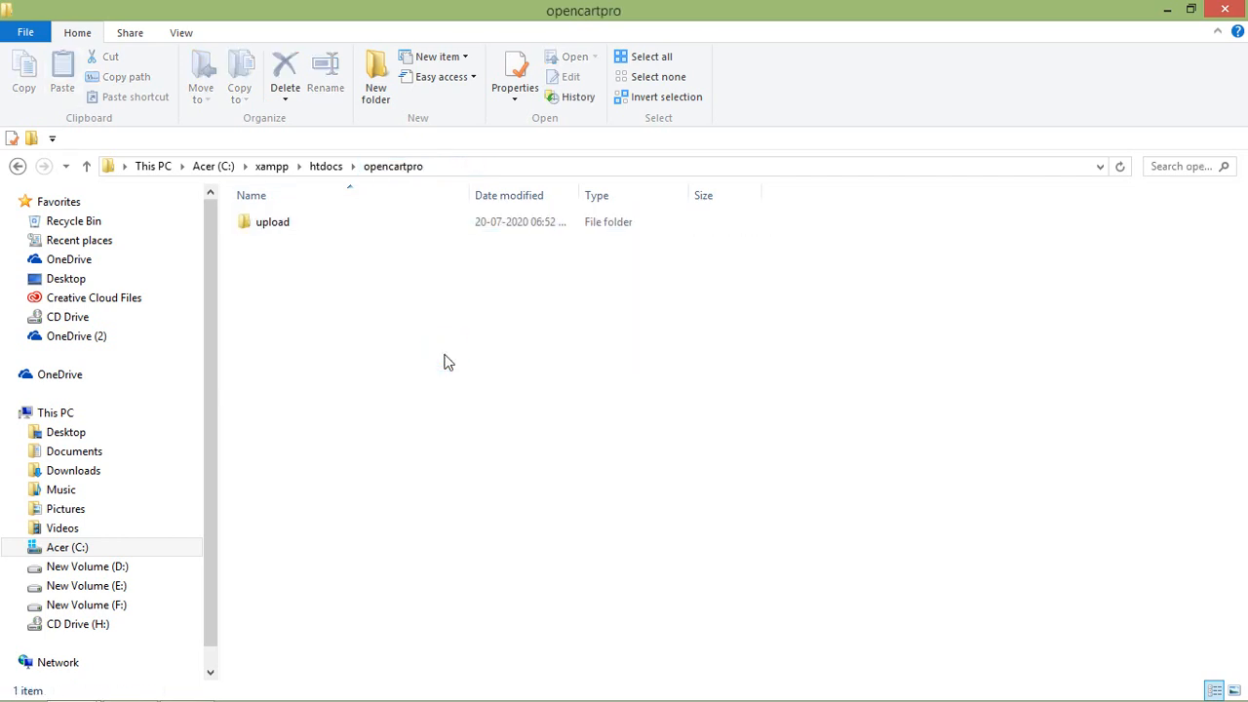
pyautogui.hotkey('ctrl', 'v')
pyautogui.click(498, 582)
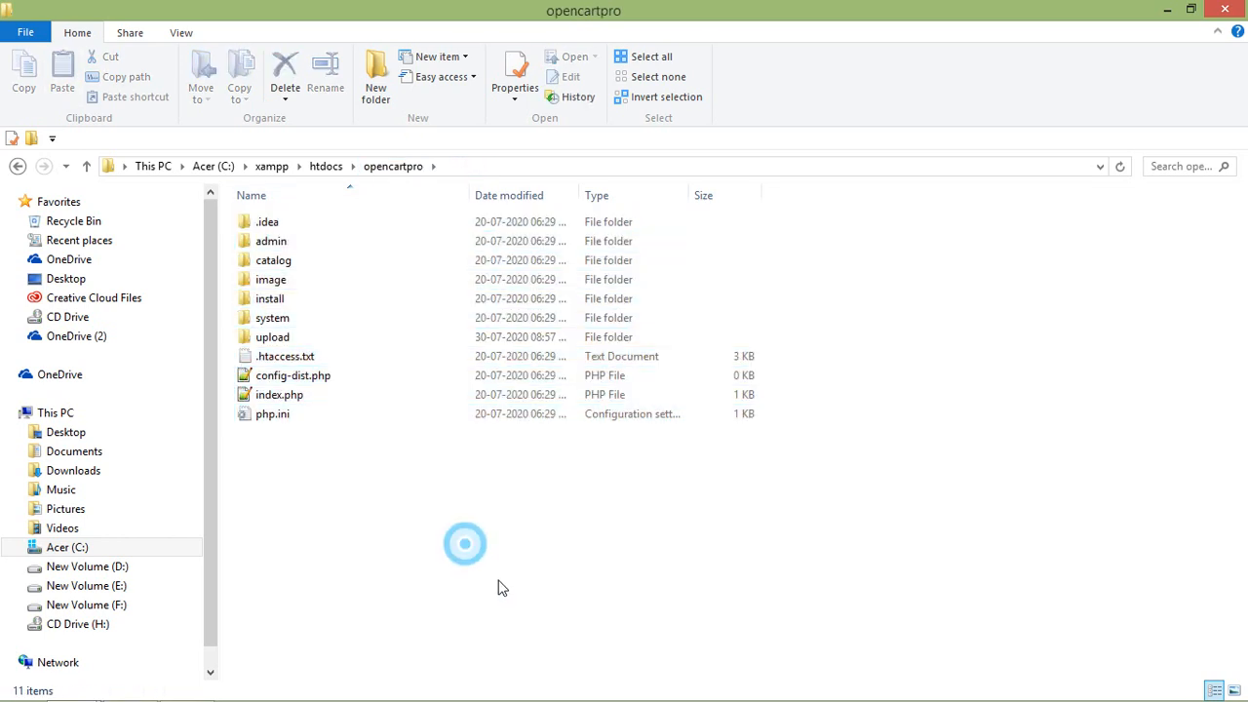
pyautogui.click(246, 264)
pyautogui.click(443, 323)
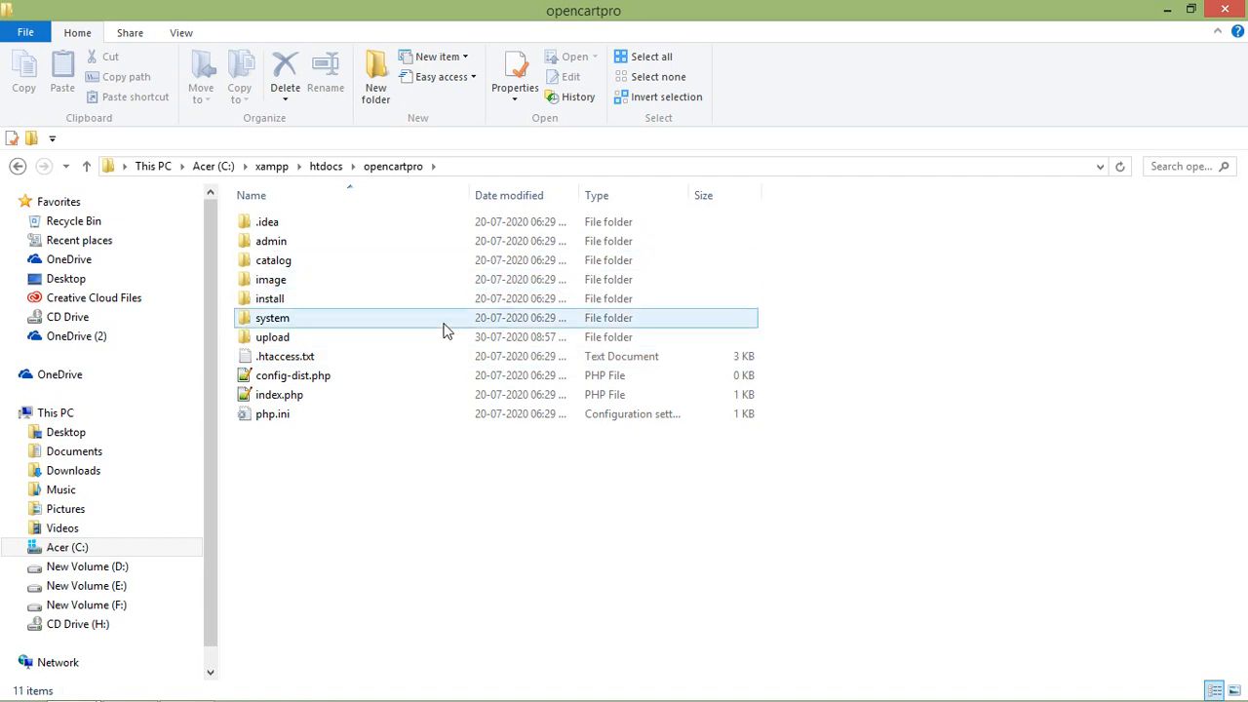
pyautogui.click(406, 521)
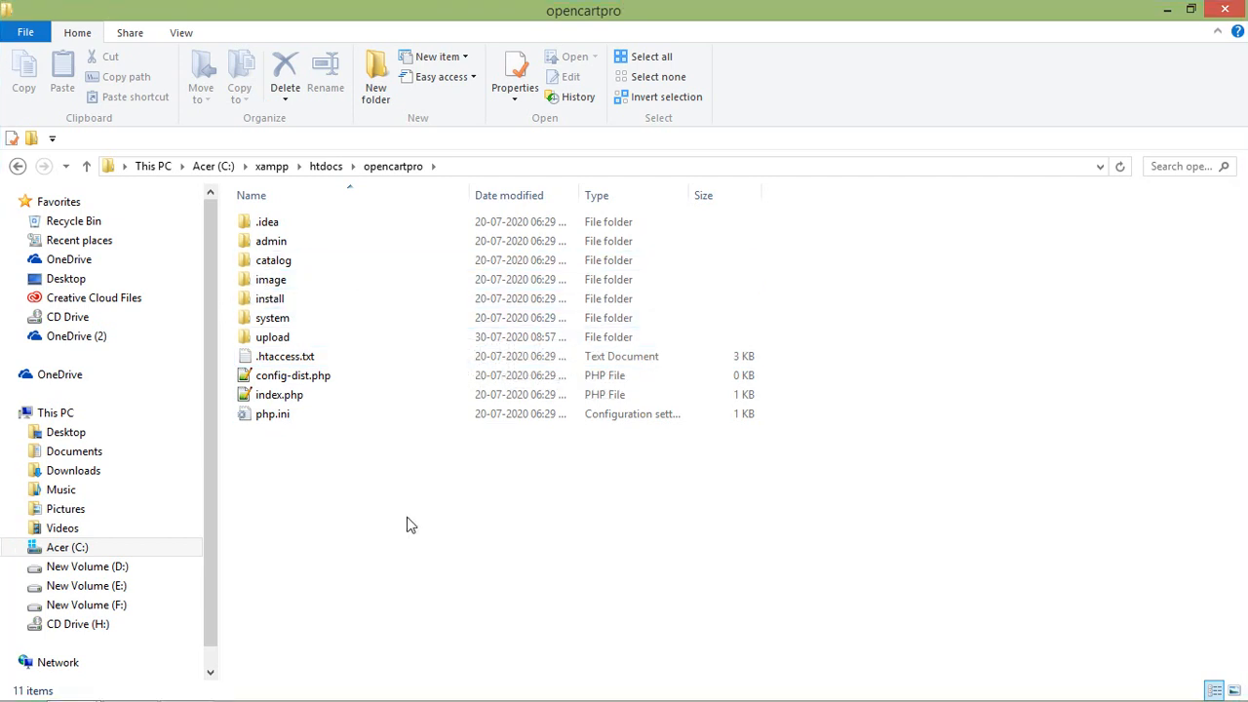
pyautogui.click(291, 380)
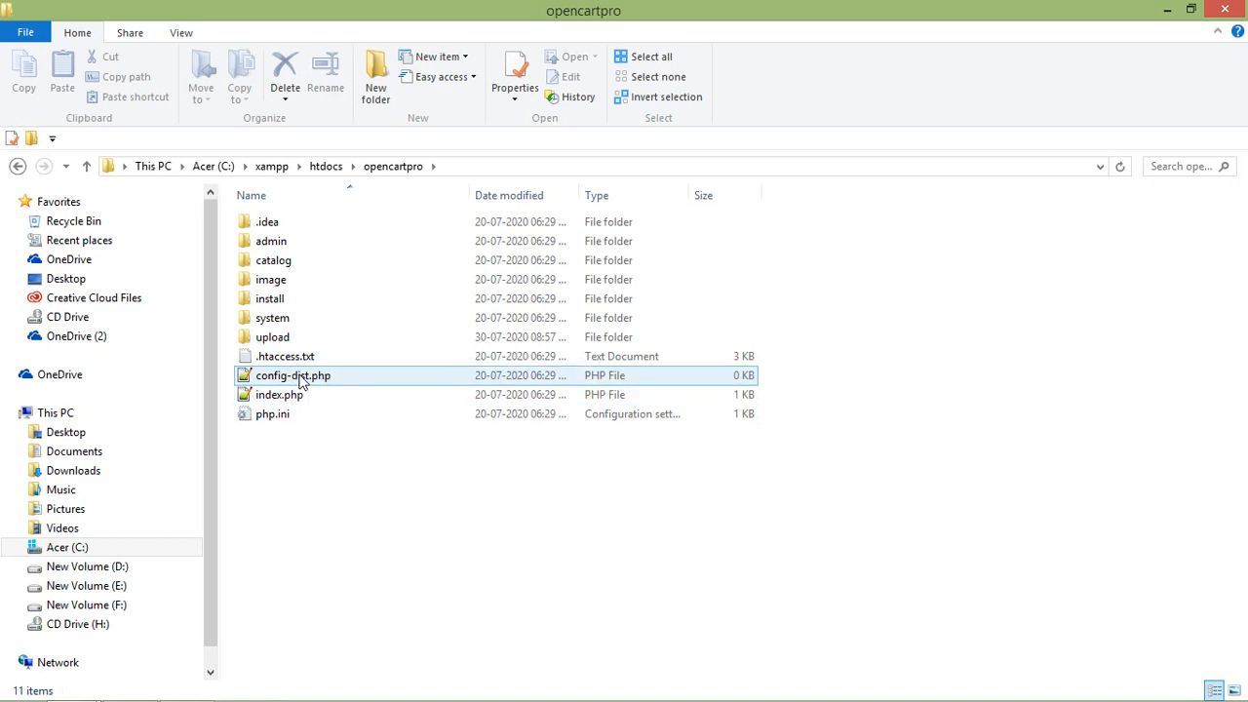
# Rename config-dist.php in the opencartpro root to config.php.
pyautogui.click(310, 385)
pyautogui.click(310, 385)
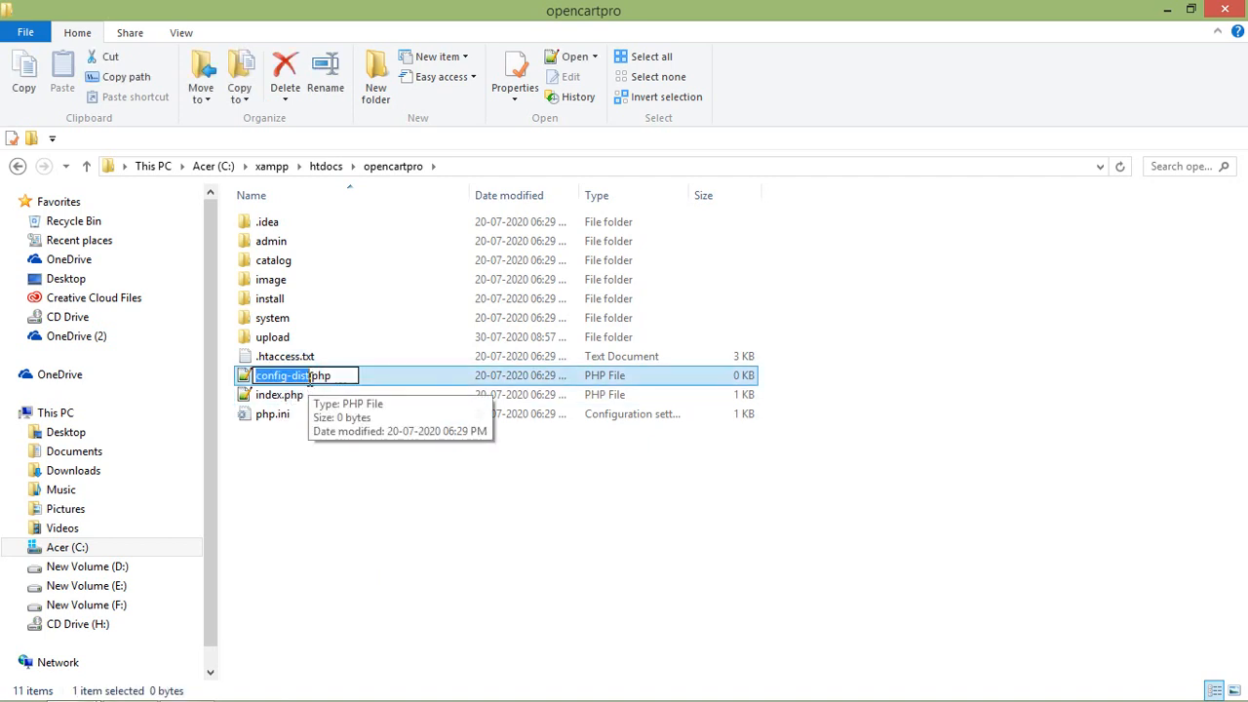
pyautogui.write('config')
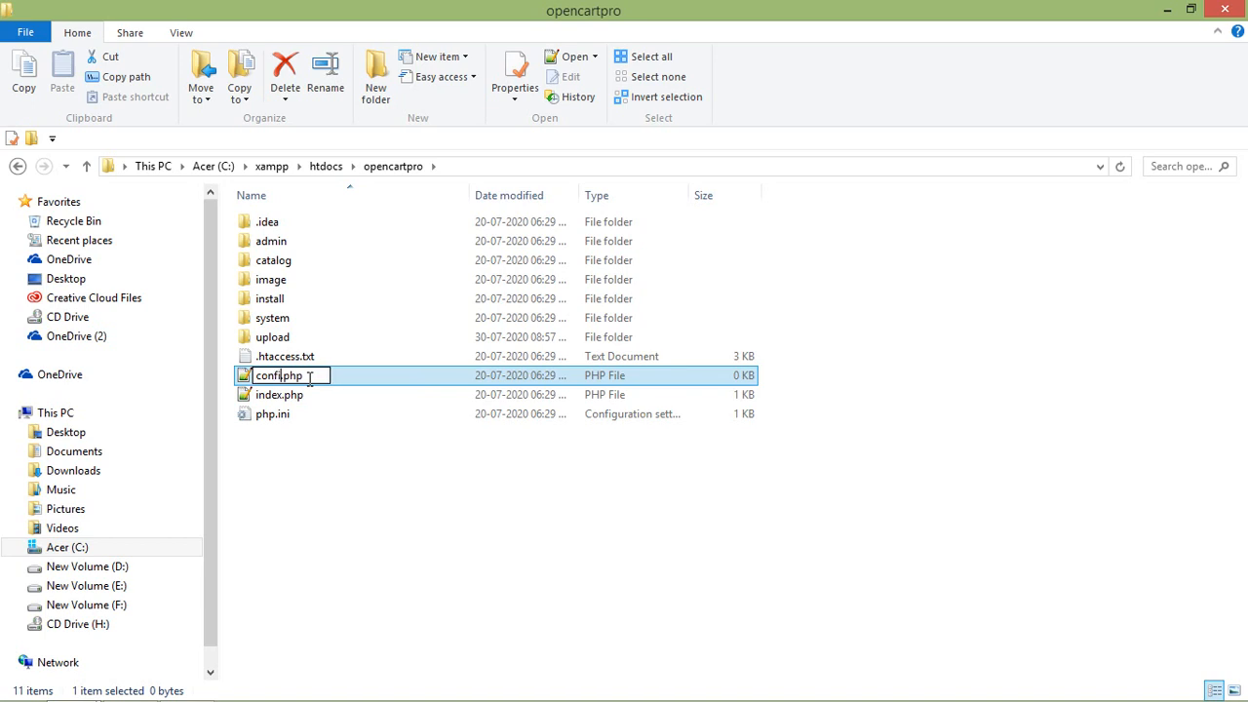
pyautogui.press('Return')
pyautogui.click(364, 487)
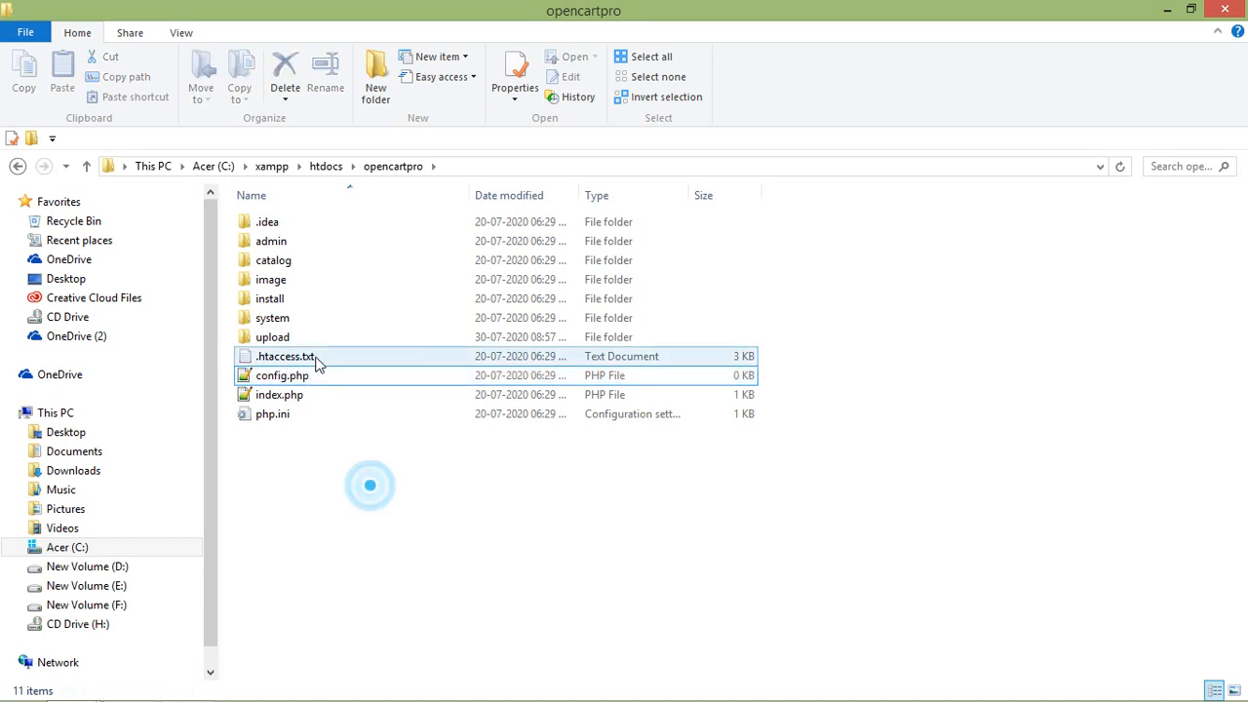
# Rename admin\config-dist.php to config.php, then return to opencartpro.
pyautogui.doubleClick(259, 242)
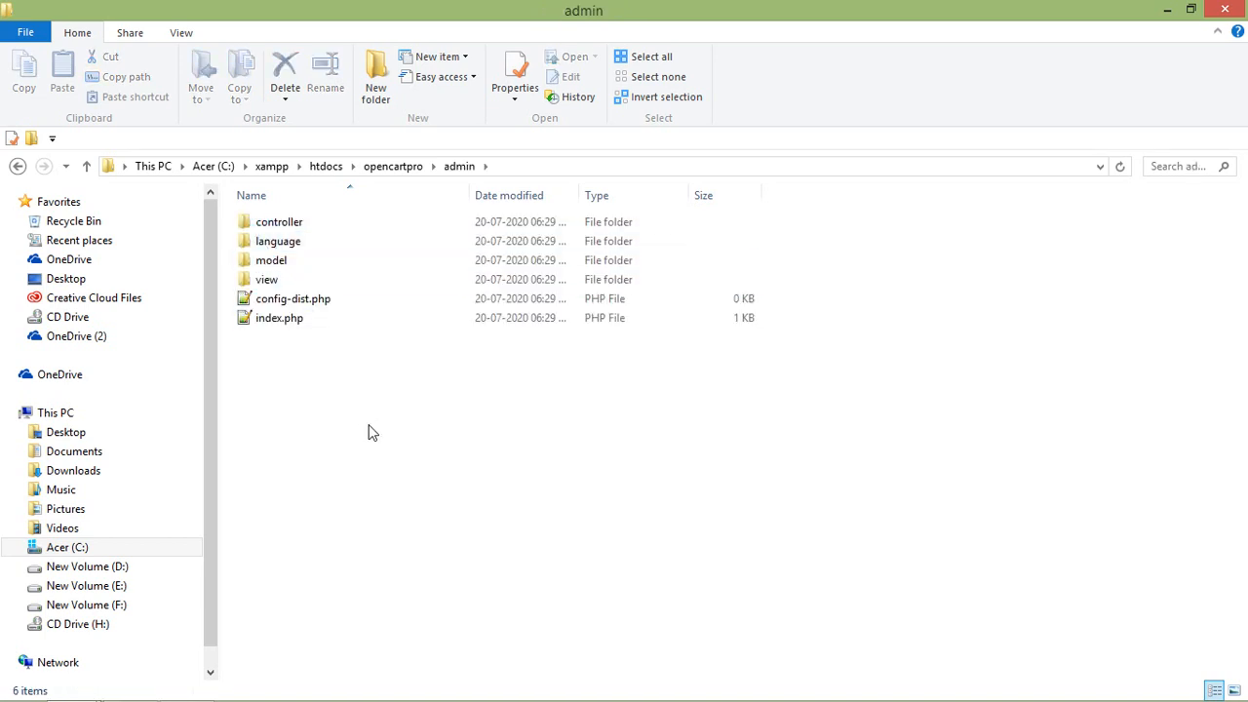
pyautogui.click(342, 409)
pyautogui.click(289, 304)
pyautogui.click(289, 304)
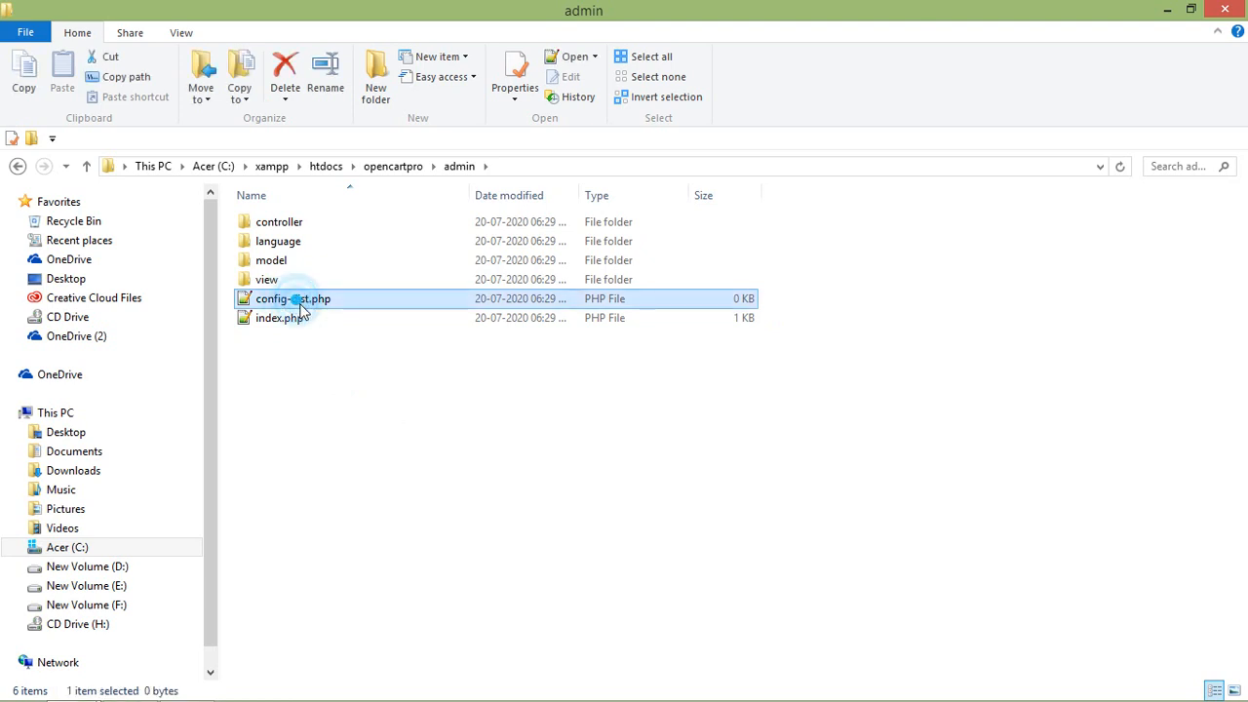
pyautogui.click(288, 305)
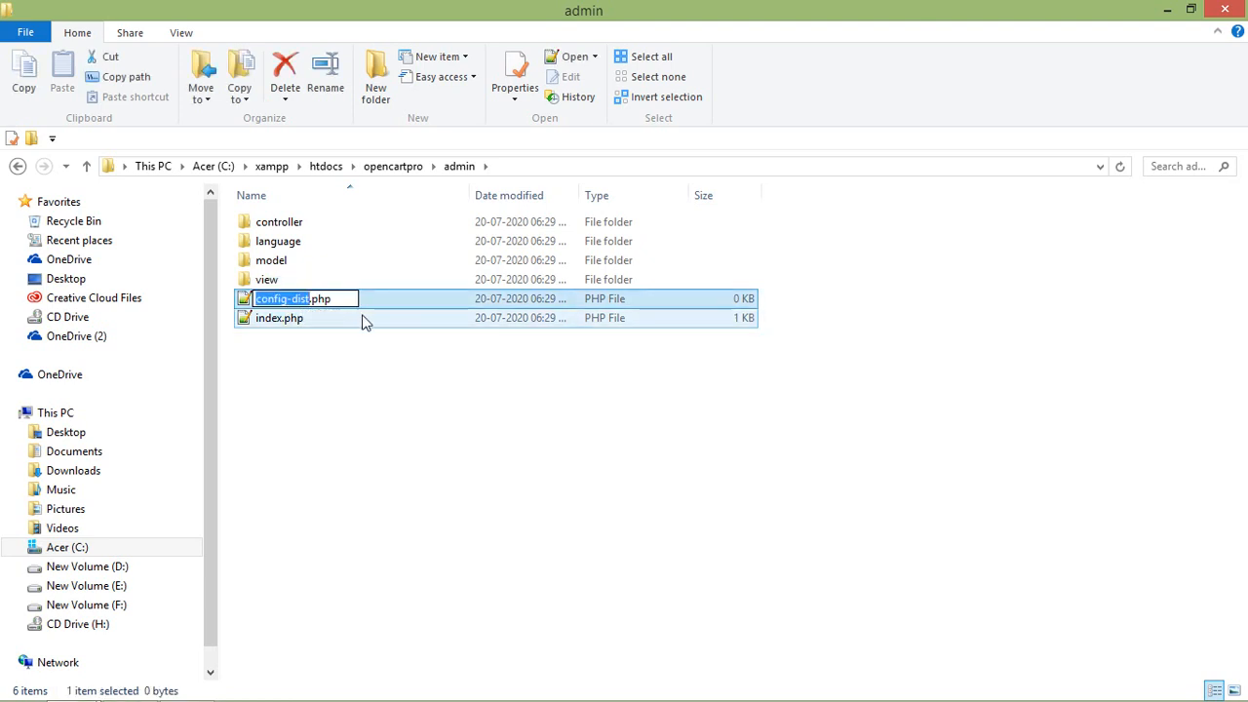
pyautogui.write('conf')
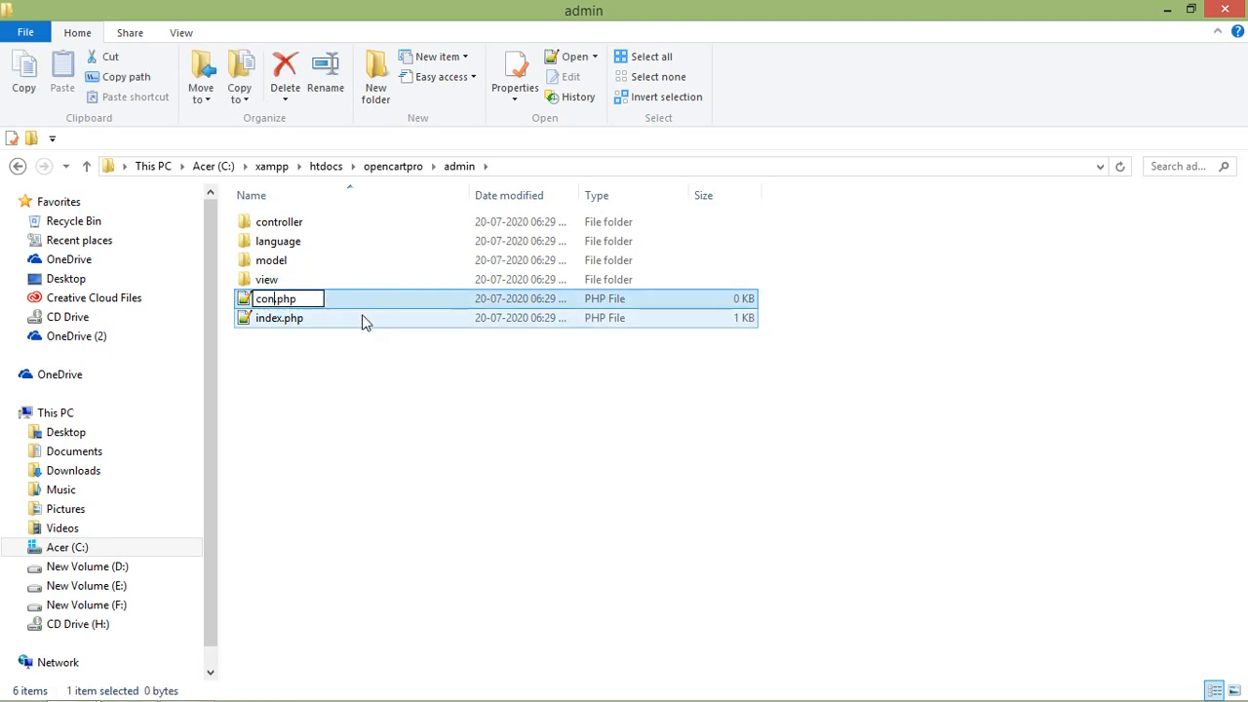
pyautogui.write('ig')
pyautogui.press('Return')
pyautogui.click(408, 404)
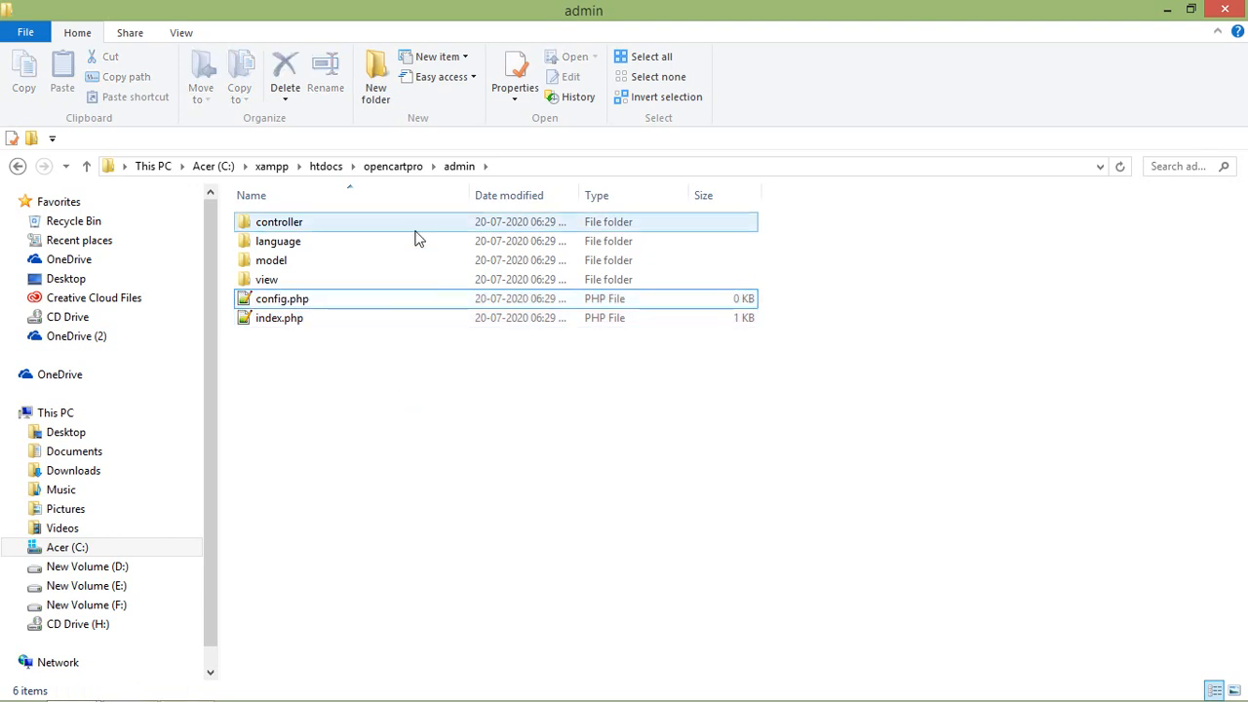
pyautogui.click(405, 168)
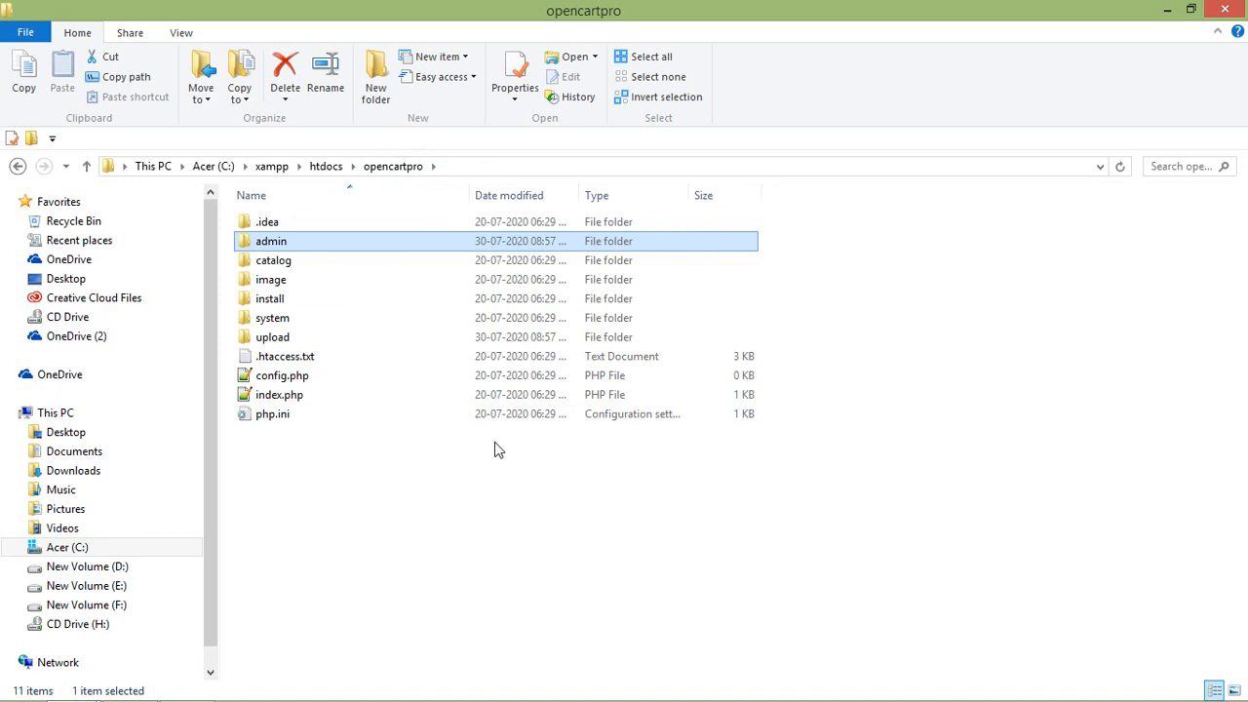
# Load localhost/opencartpro in a new Firefox tab.
pyautogui.hotkey('alt', 'Tab')
pyautogui.hotkey('alt', 'Tab')
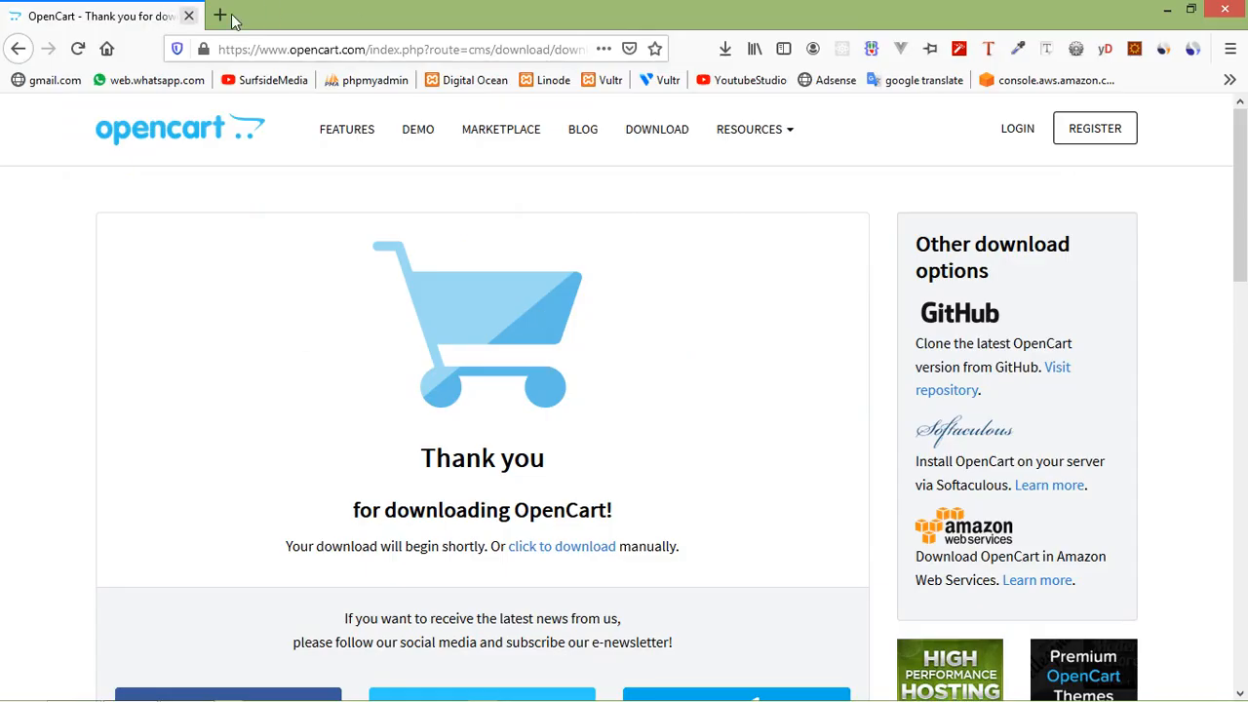
pyautogui.click(222, 16)
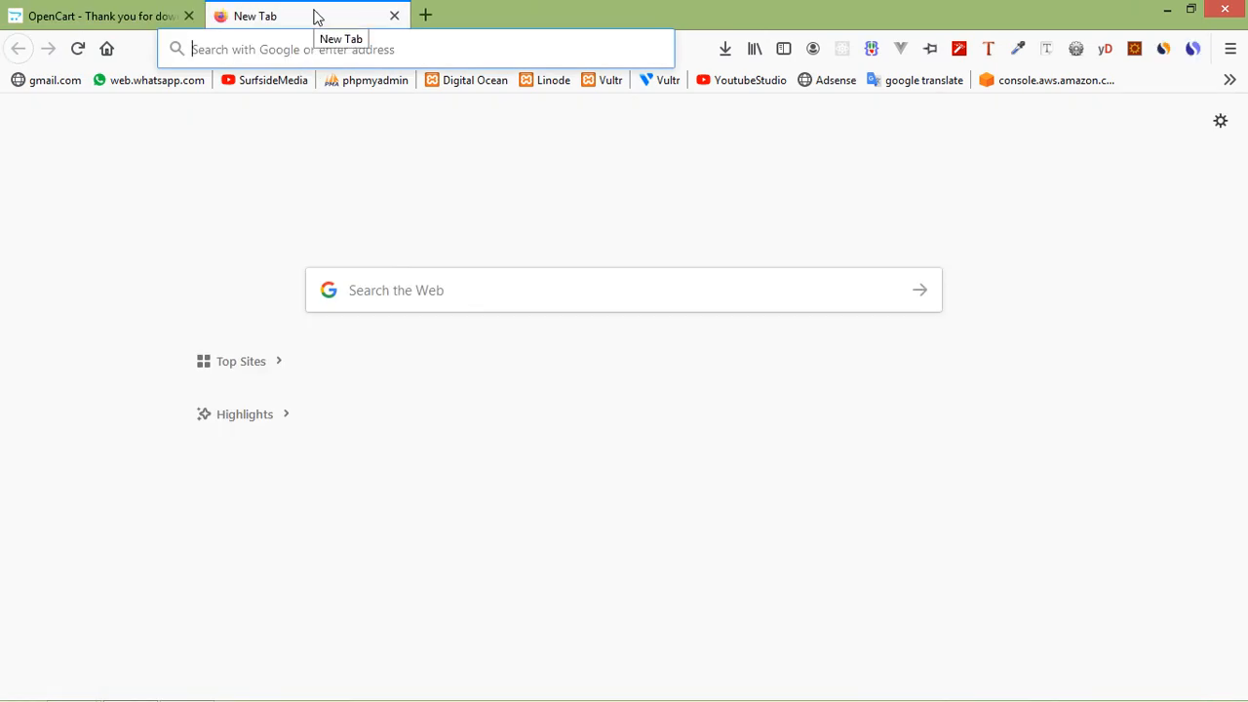
pyautogui.write('localhost:8000')
pyautogui.press('Right')
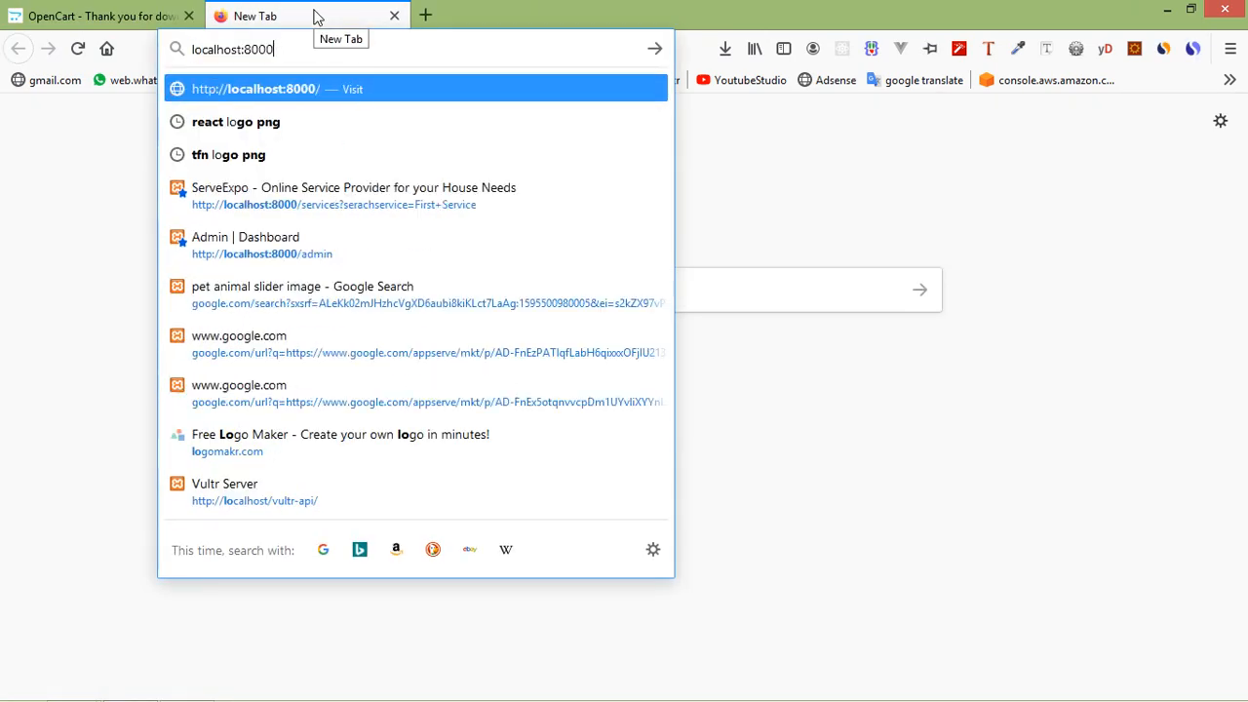
pyautogui.press('BackSpace')
pyautogui.press('BackSpace')
pyautogui.press('BackSpace')
pyautogui.press('BackSpace')
pyautogui.press('BackSpace')
pyautogui.write('/')
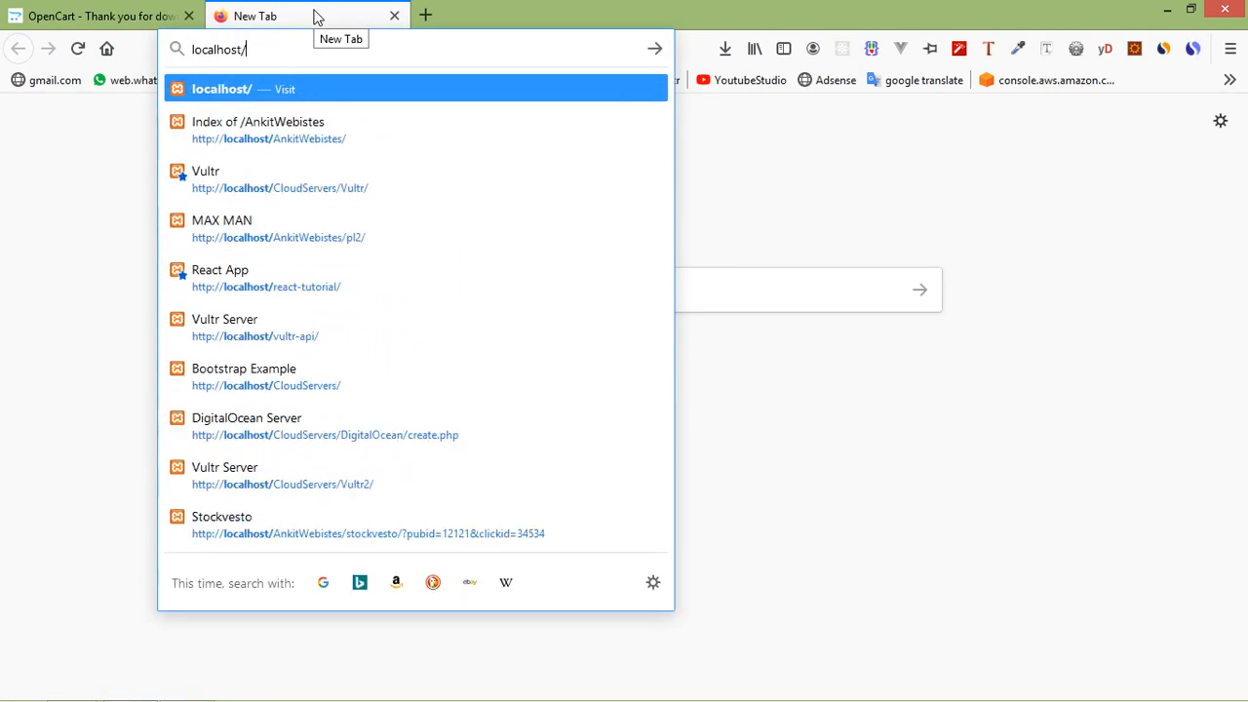
pyautogui.write('open')
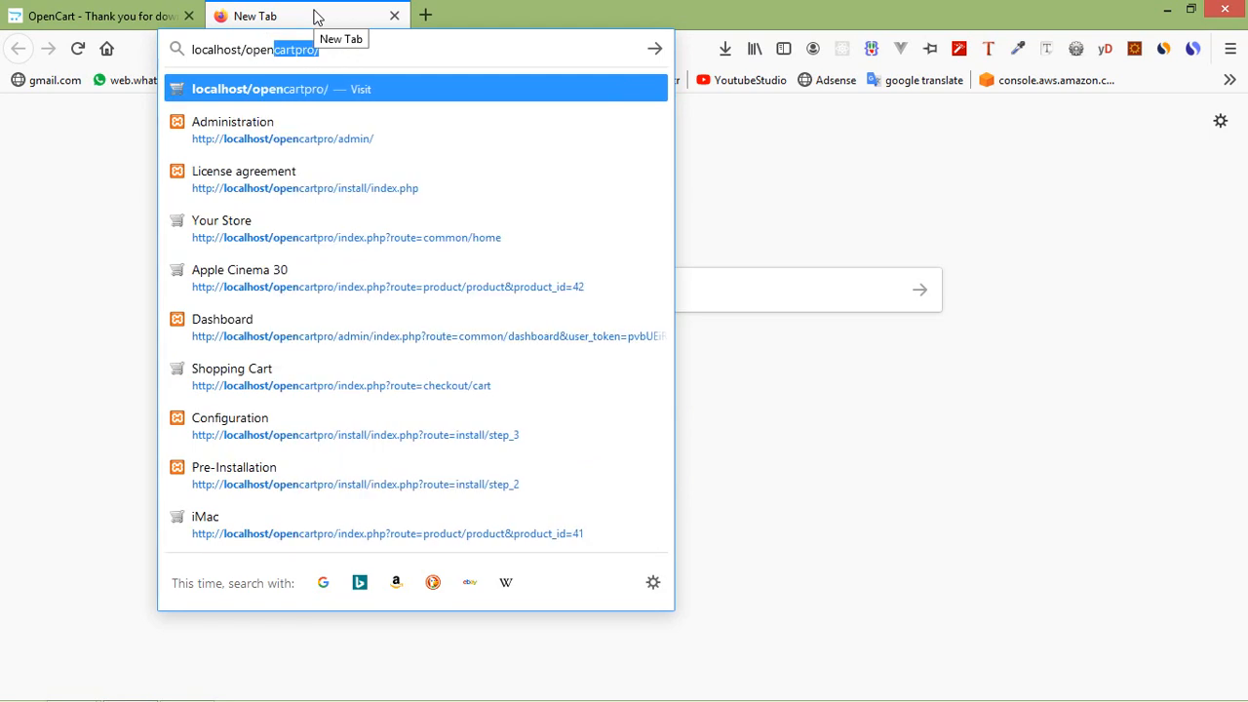
pyautogui.write('cartpro')
pyautogui.press('Return')
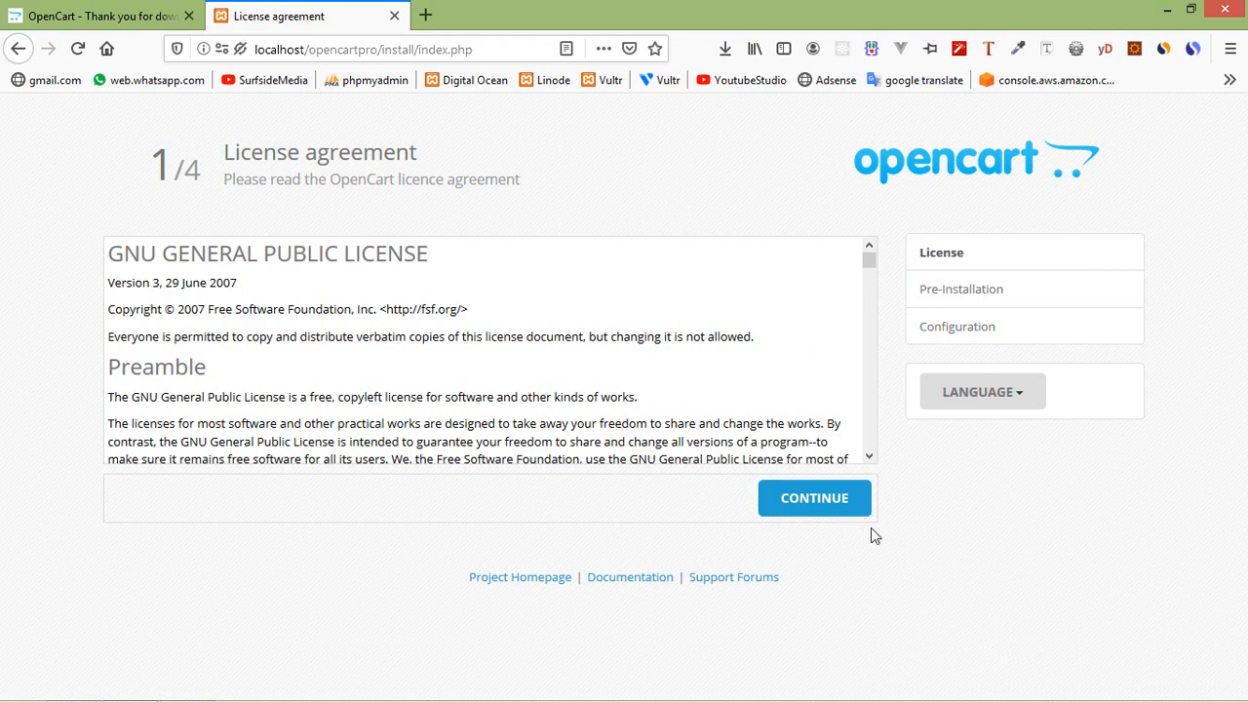
# Accept the licence and pass the Pre-Installation check to reach Configuration.
pyautogui.click(822, 505)
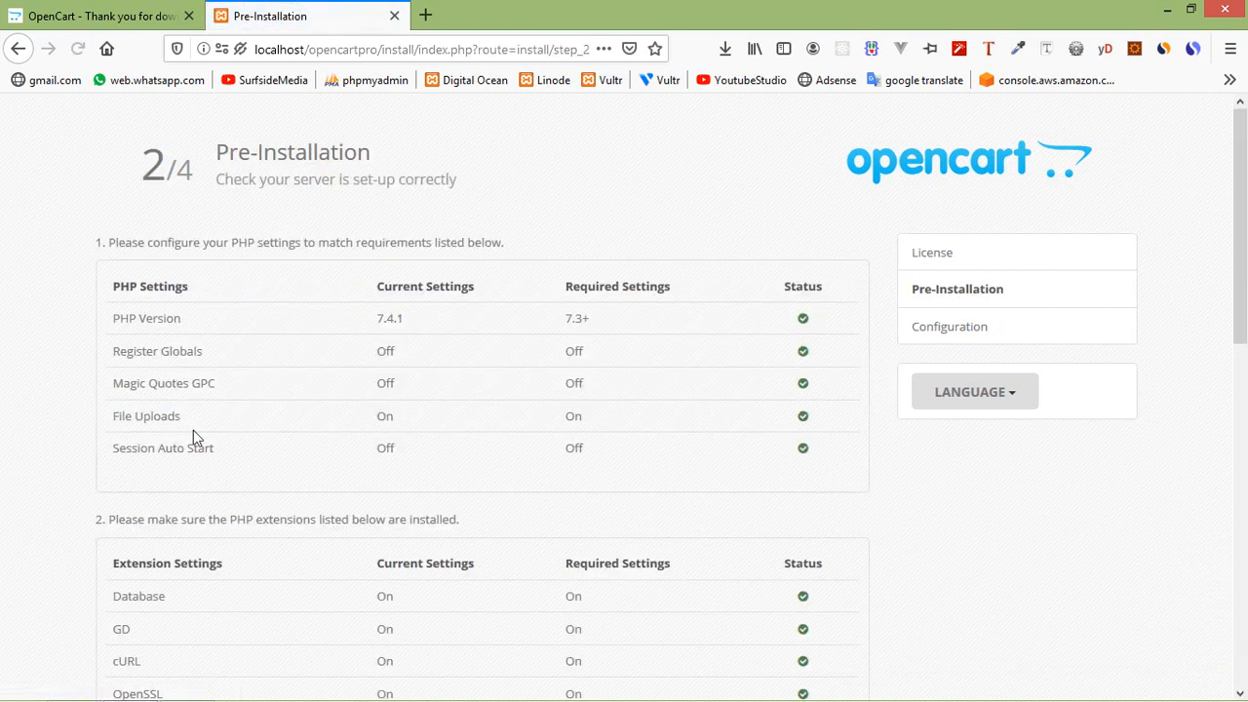
pyautogui.scroll(-10, 390, 428)
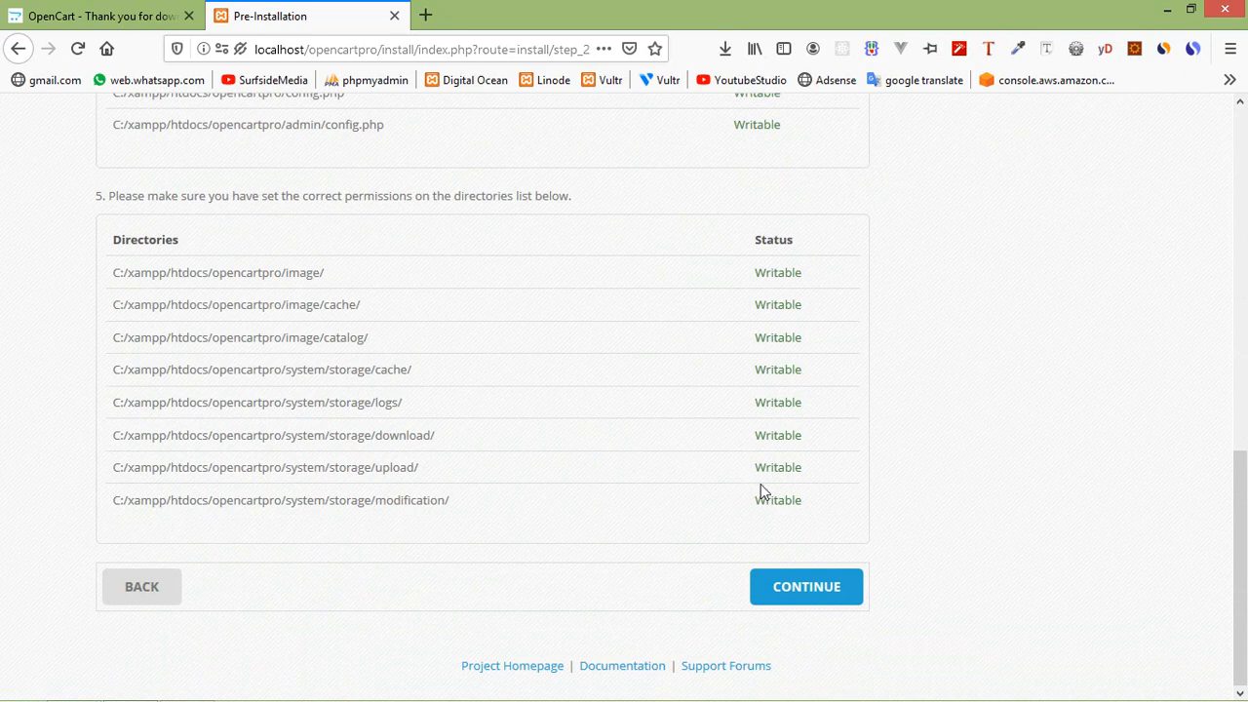
pyautogui.scroll(10, 765, 297)
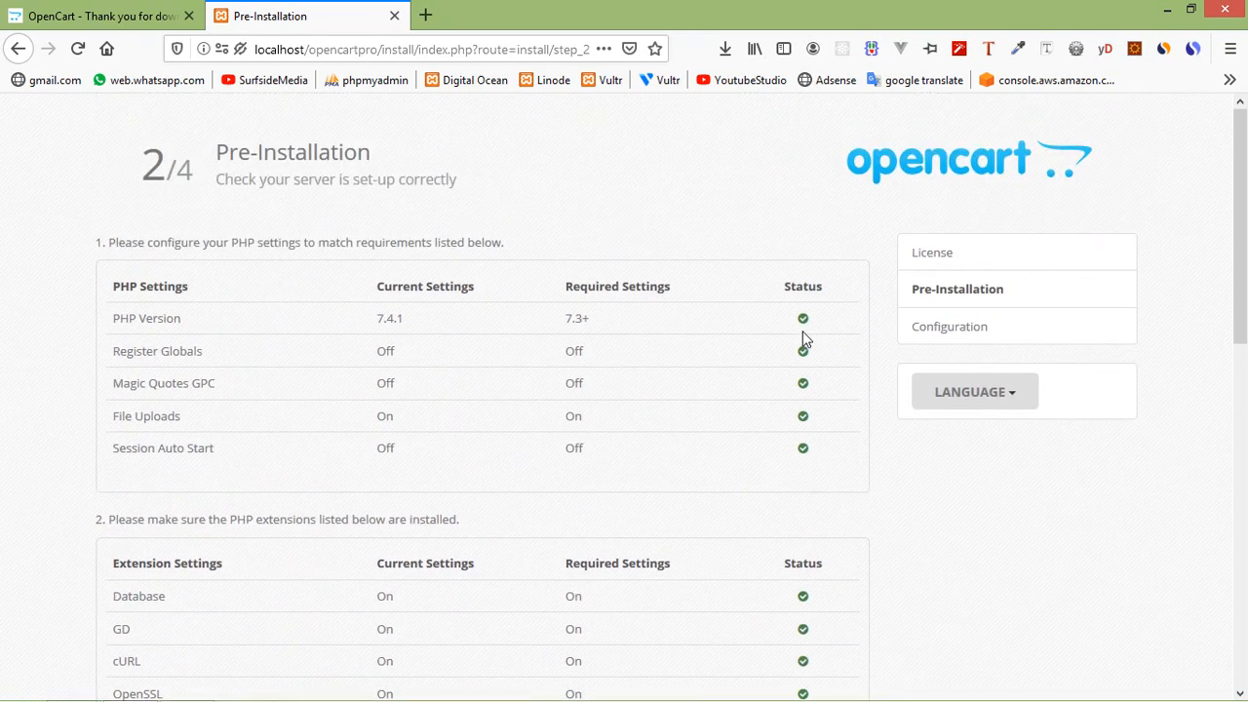
pyautogui.scroll(-10, 814, 351)
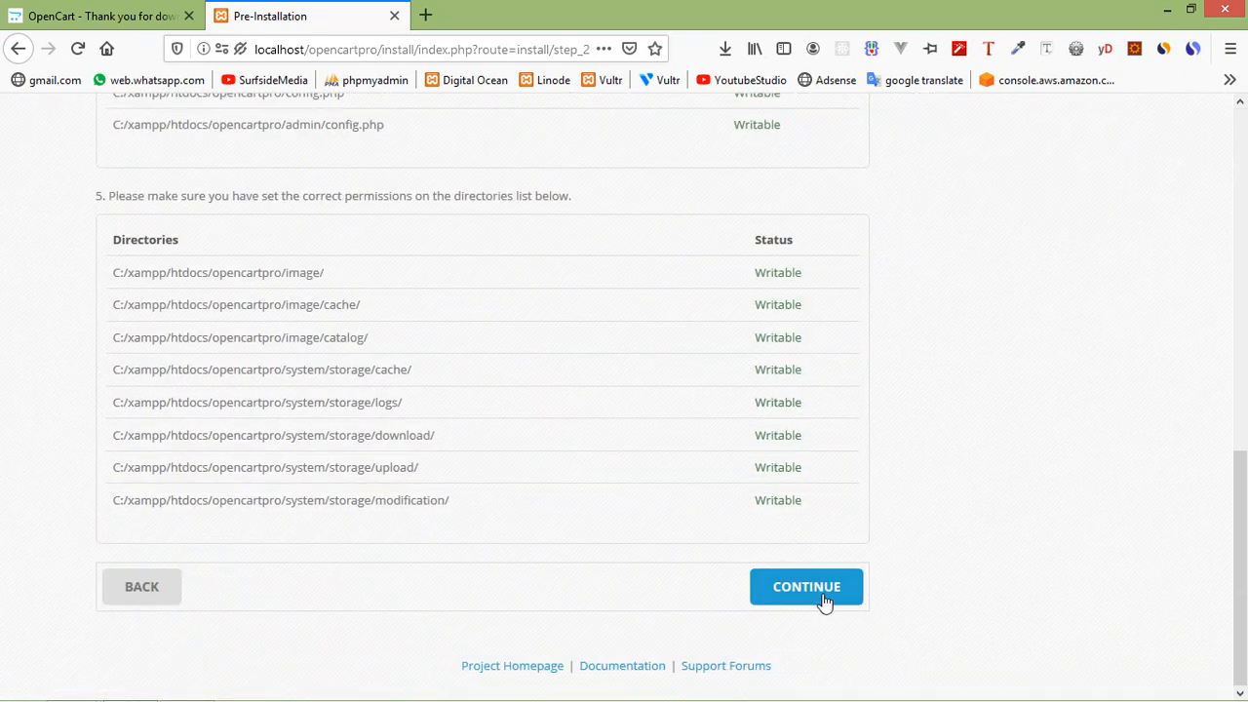
pyautogui.click(825, 601)
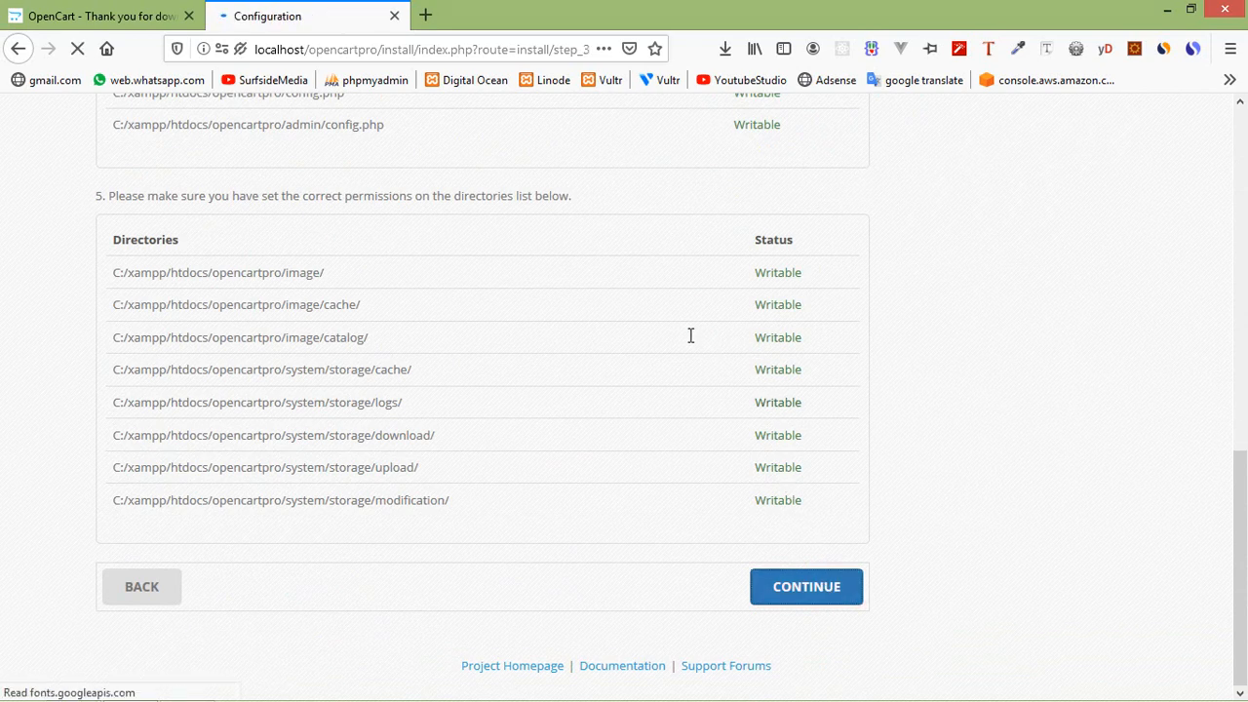
# In a new tab, go to localhost/phpmyadmin/ to load phpMyAdmin.
pyautogui.scroll(-2, 404, 340)
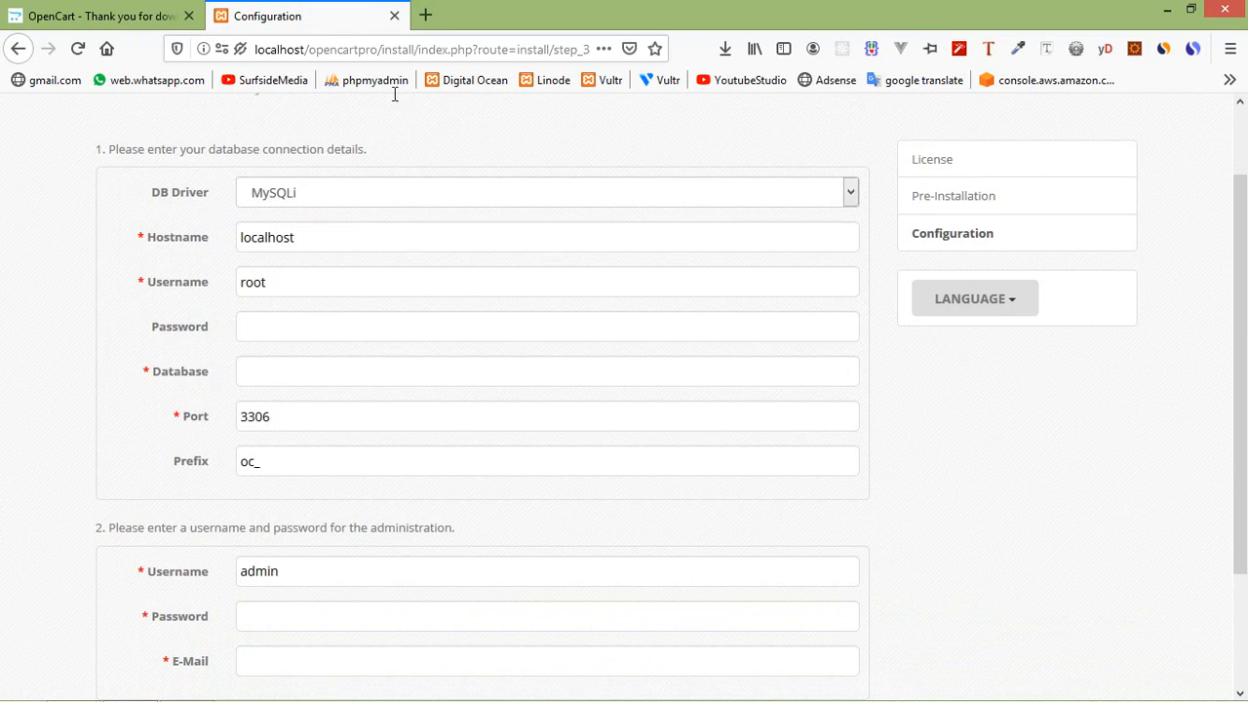
pyautogui.click(425, 16)
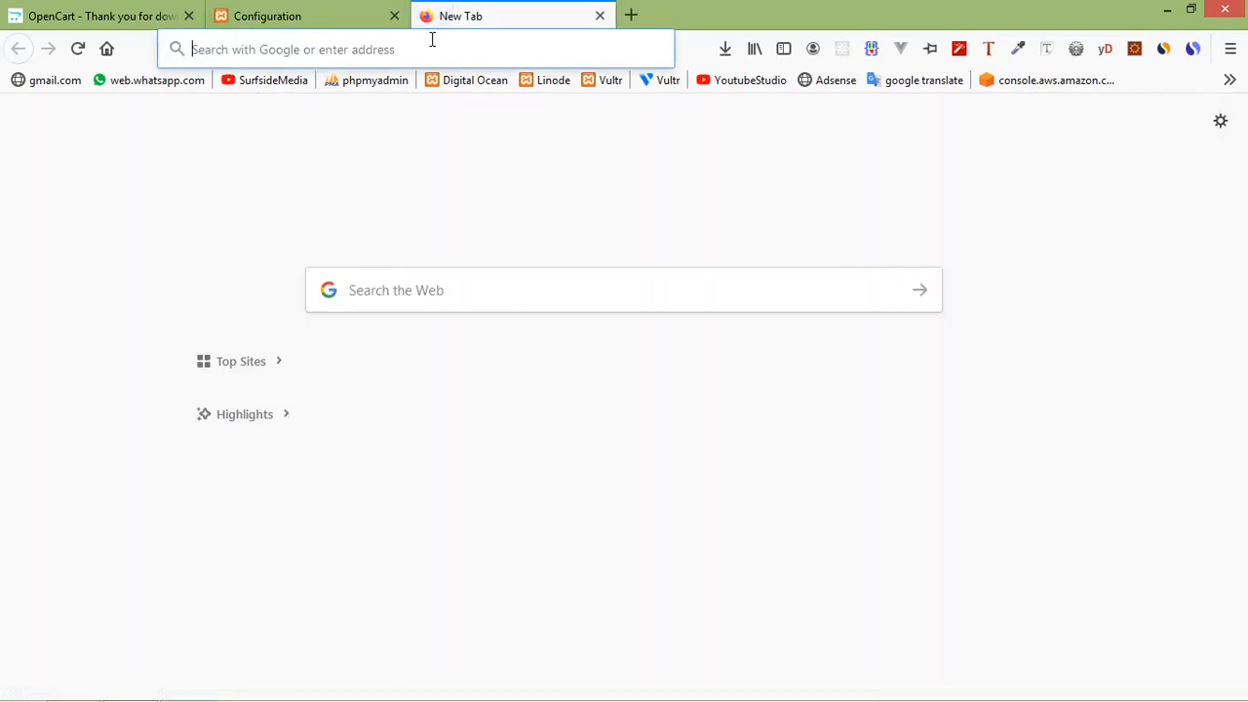
pyautogui.write('lo')
pyautogui.press('End')
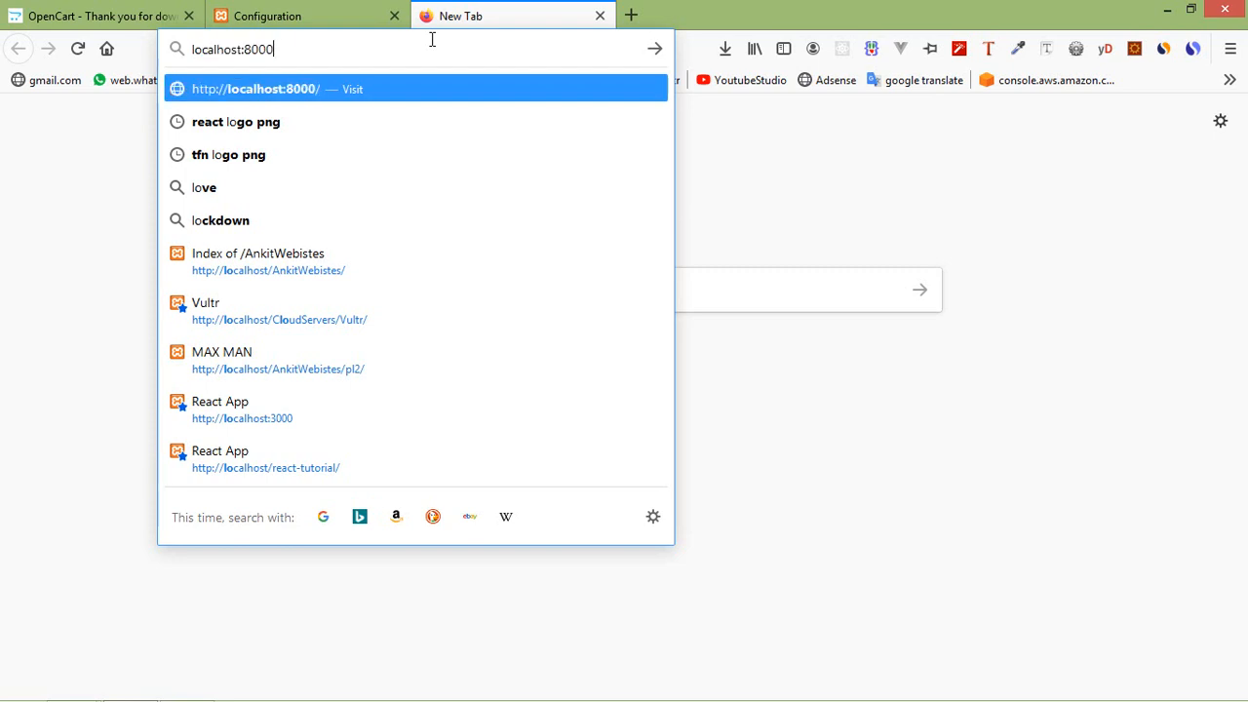
pyautogui.press('BackSpace')
pyautogui.press('BackSpace')
pyautogui.press('BackSpace')
pyautogui.press('BackSpace')
pyautogui.press('BackSpace')
pyautogui.write('/')
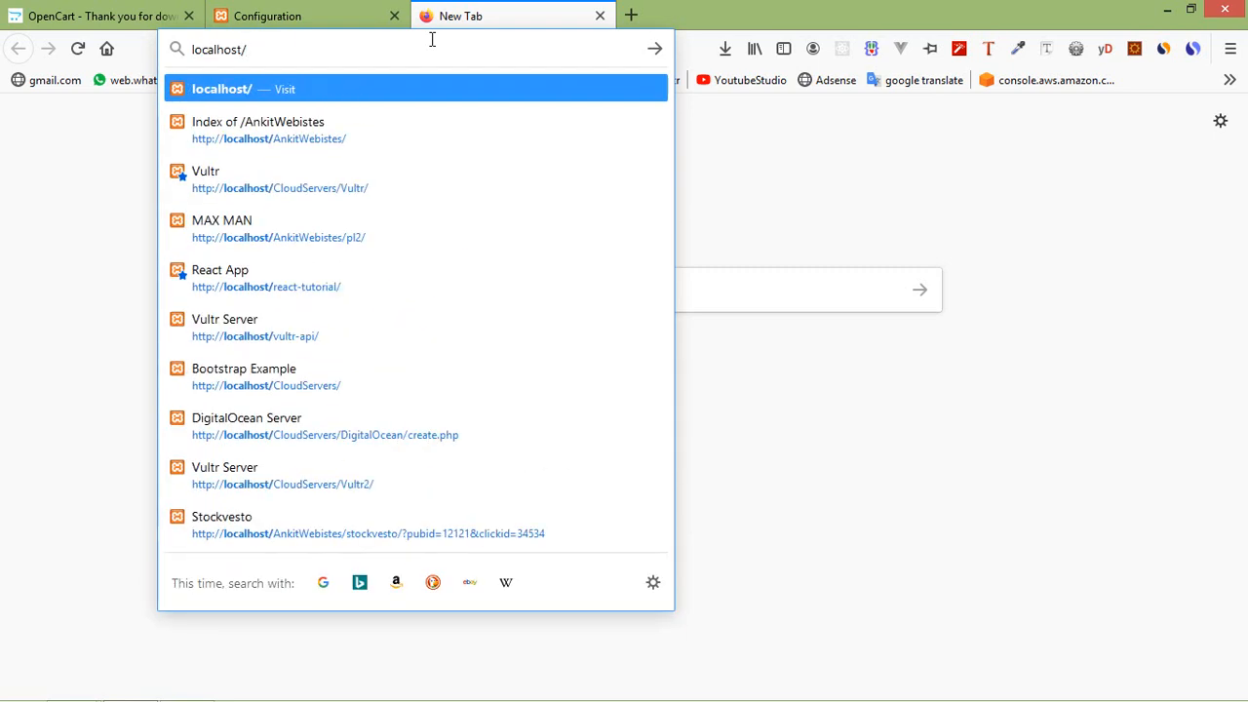
pyautogui.write('phpm')
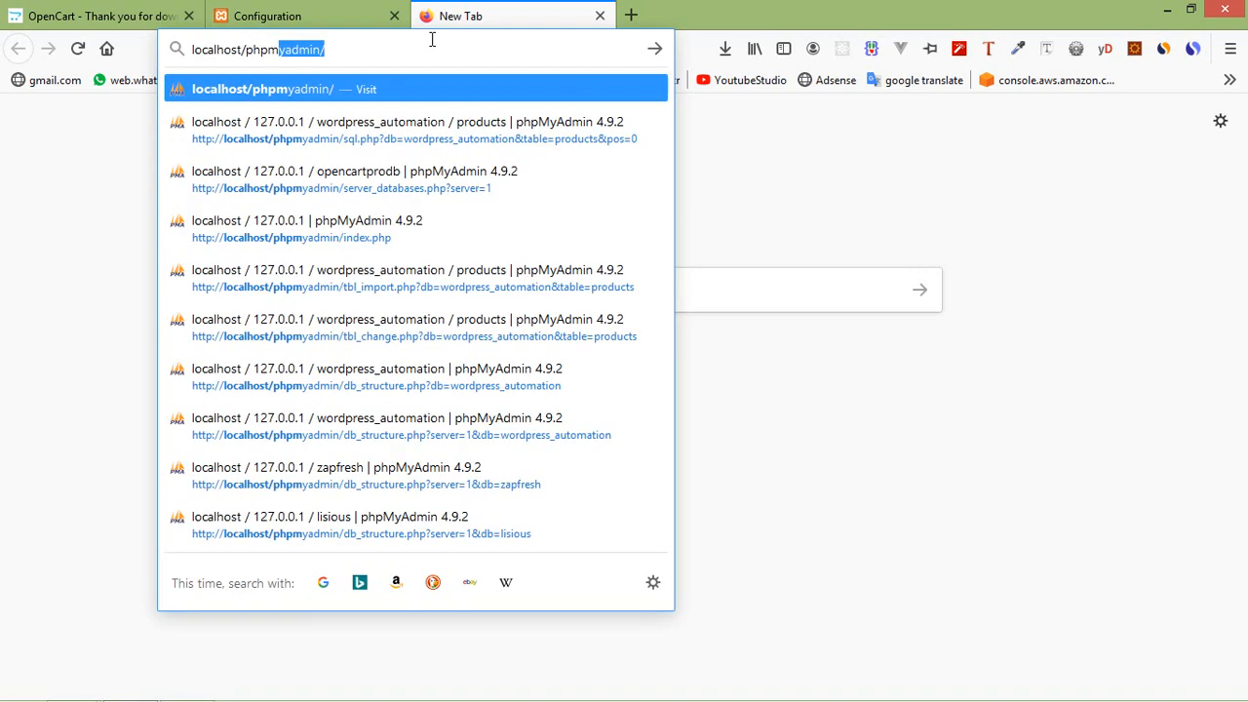
pyautogui.press('Return')
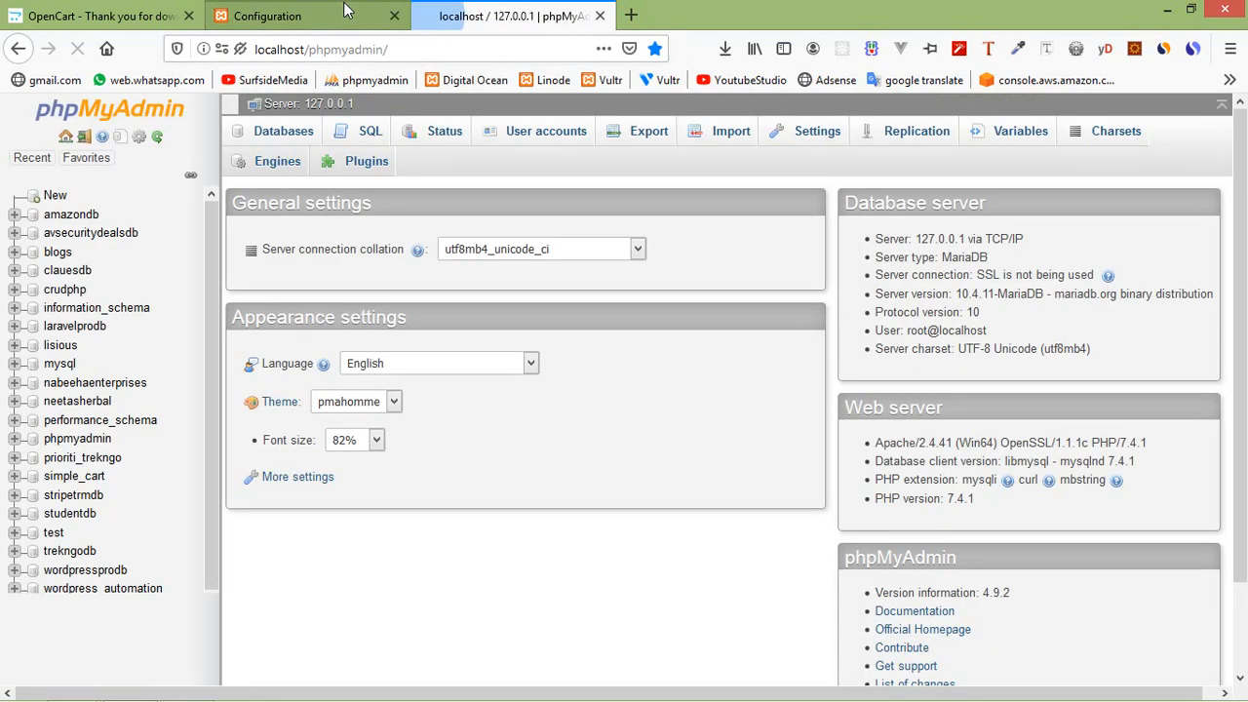
# Create an empty database named opencartprodb, then return to the installer tab.
pyautogui.scroll(-2, 173, 189)
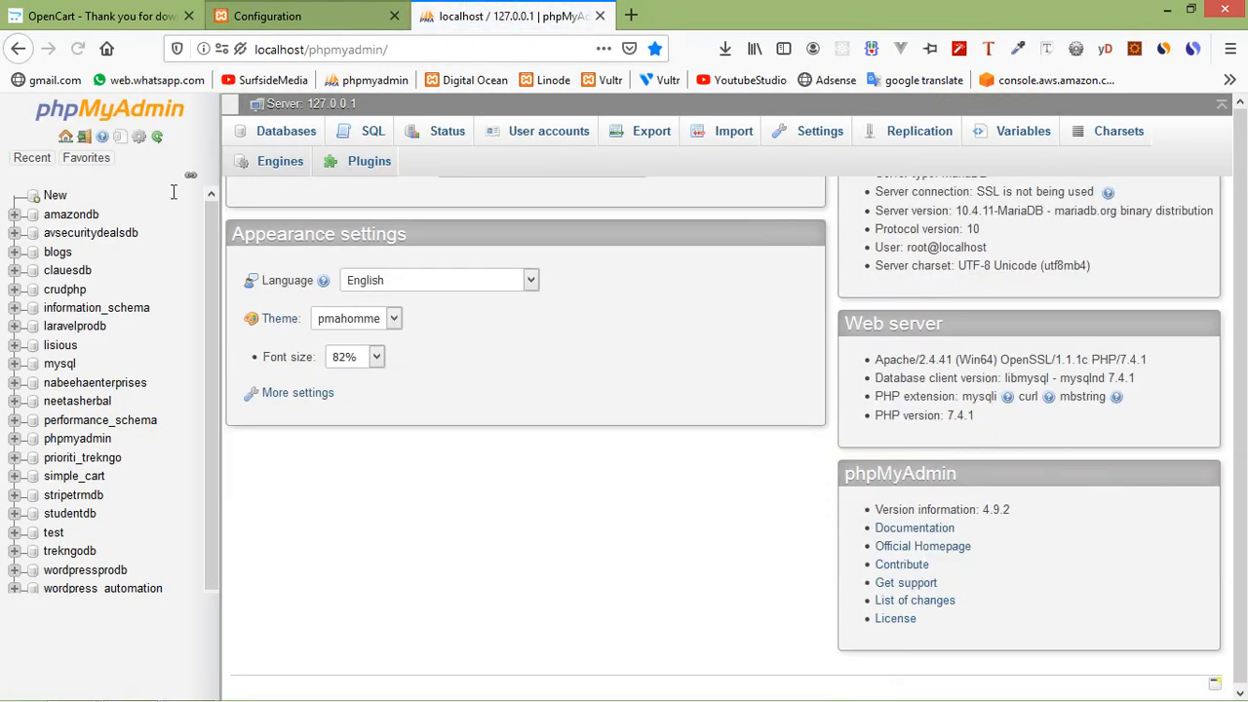
pyautogui.scroll(1, 56, 200)
pyautogui.click(56, 197)
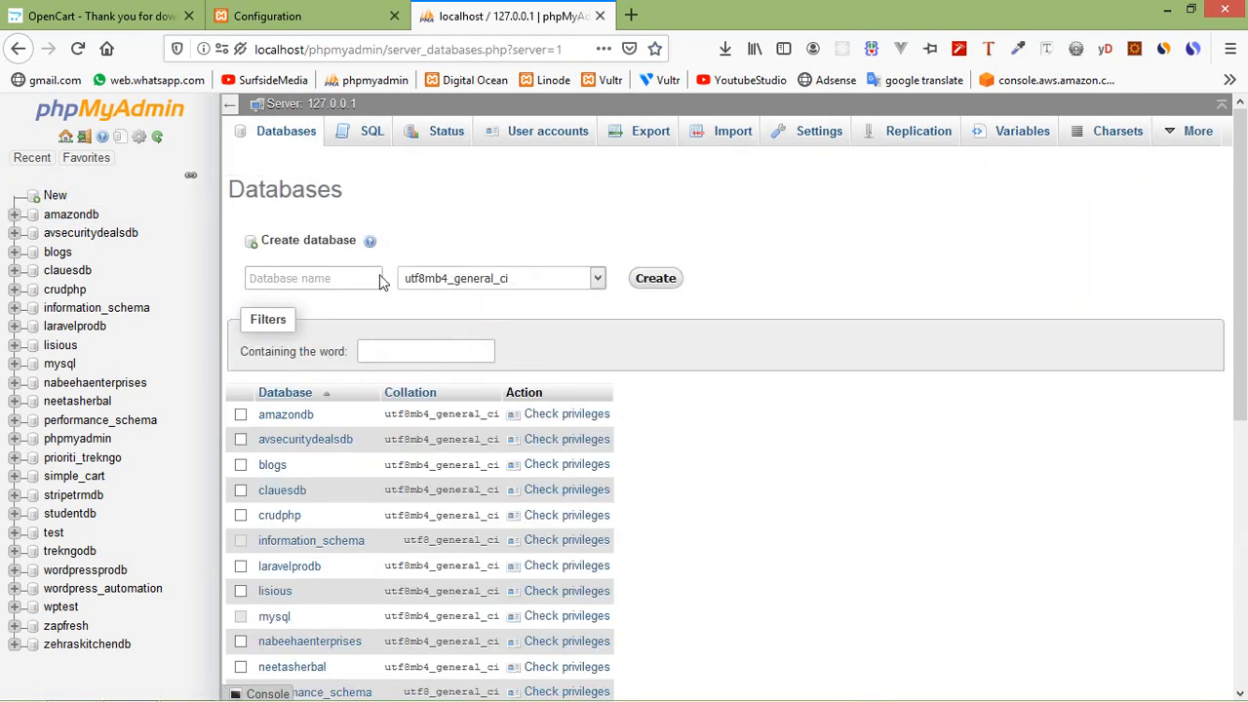
pyautogui.click(331, 277)
pyautogui.write('open')
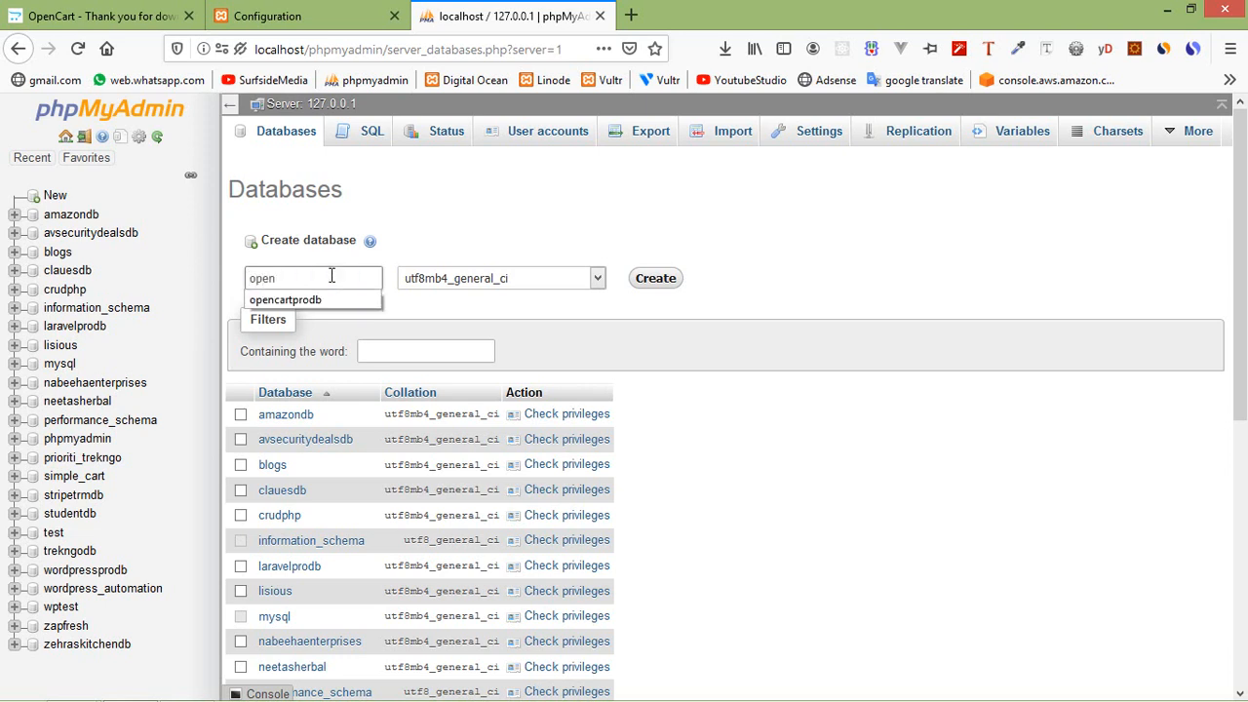
pyautogui.press('Down')
pyautogui.click(351, 303)
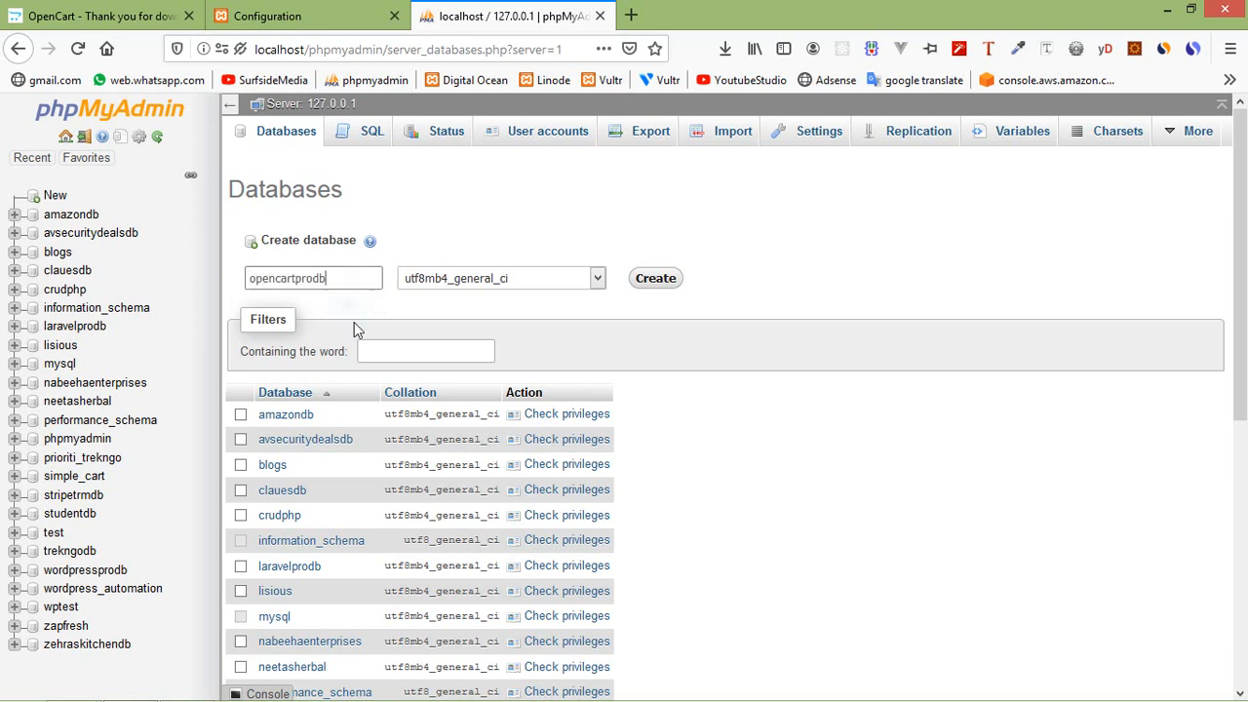
pyautogui.click(659, 282)
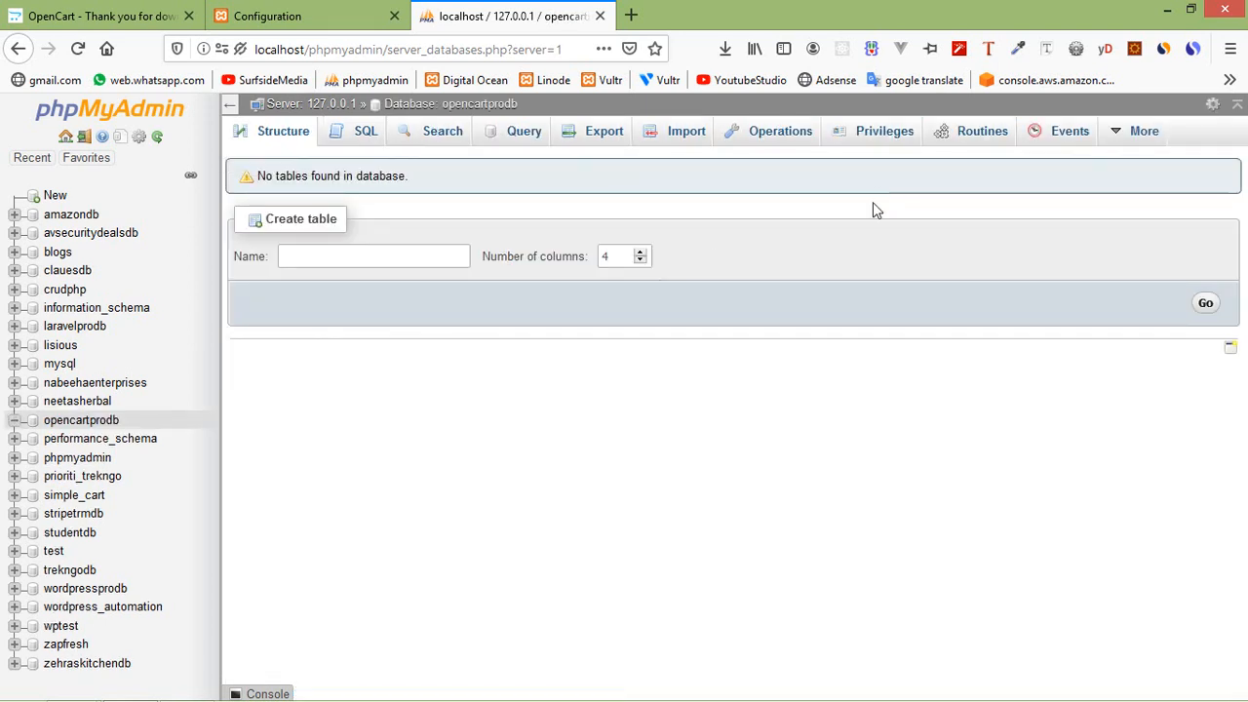
pyautogui.moveTo(532, 107); pyautogui.dragTo(443, 114)
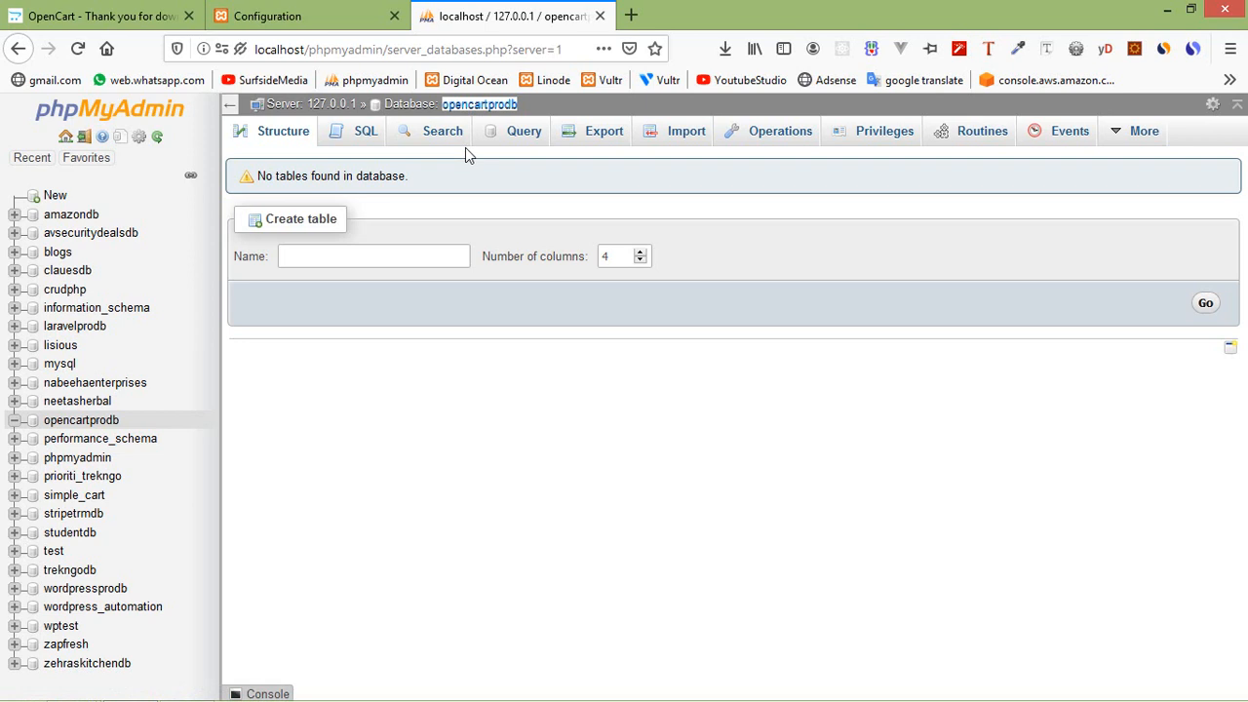
pyautogui.click(290, 16)
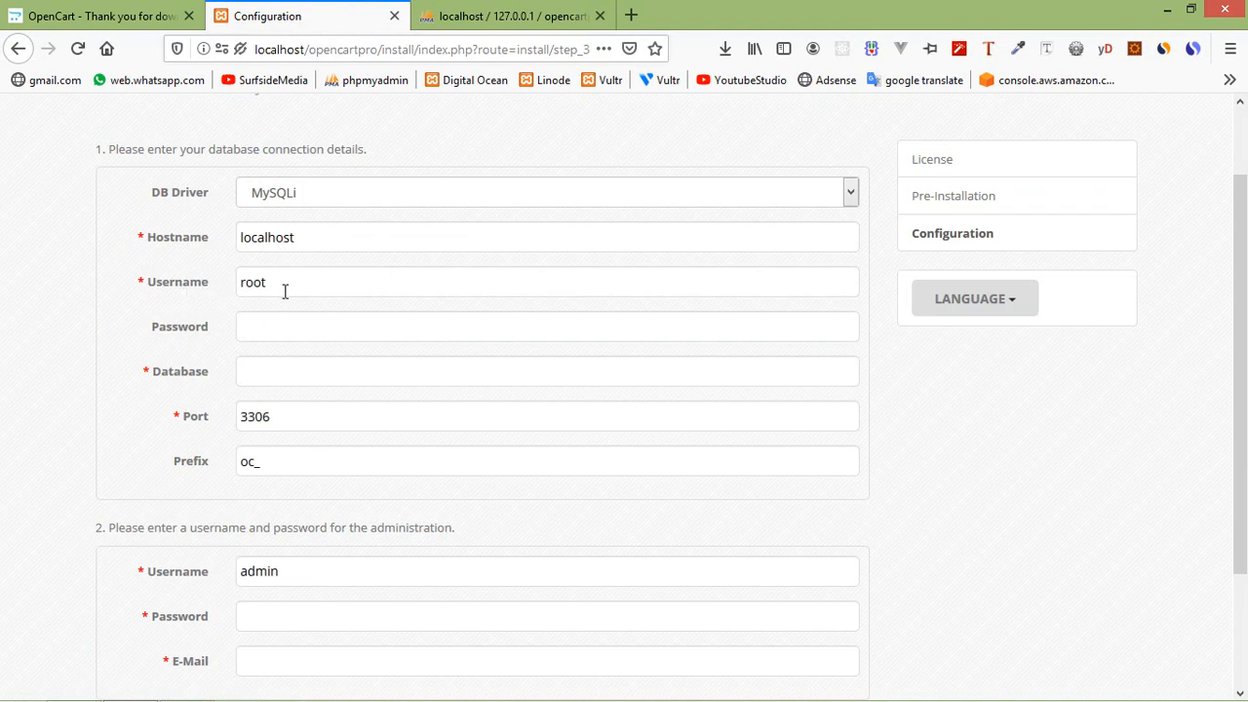
# Enter opencartprodb in the installer's Database field.
pyautogui.click(274, 375)
pyautogui.press('Down')
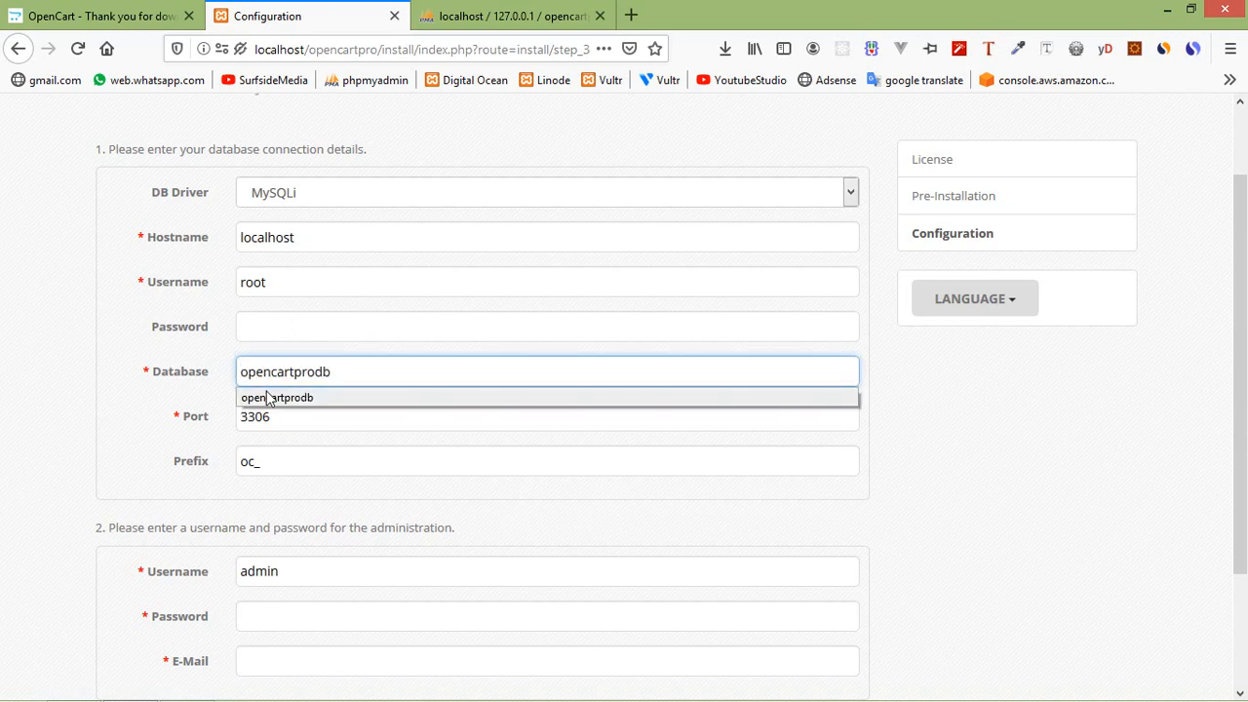
pyautogui.click(986, 446)
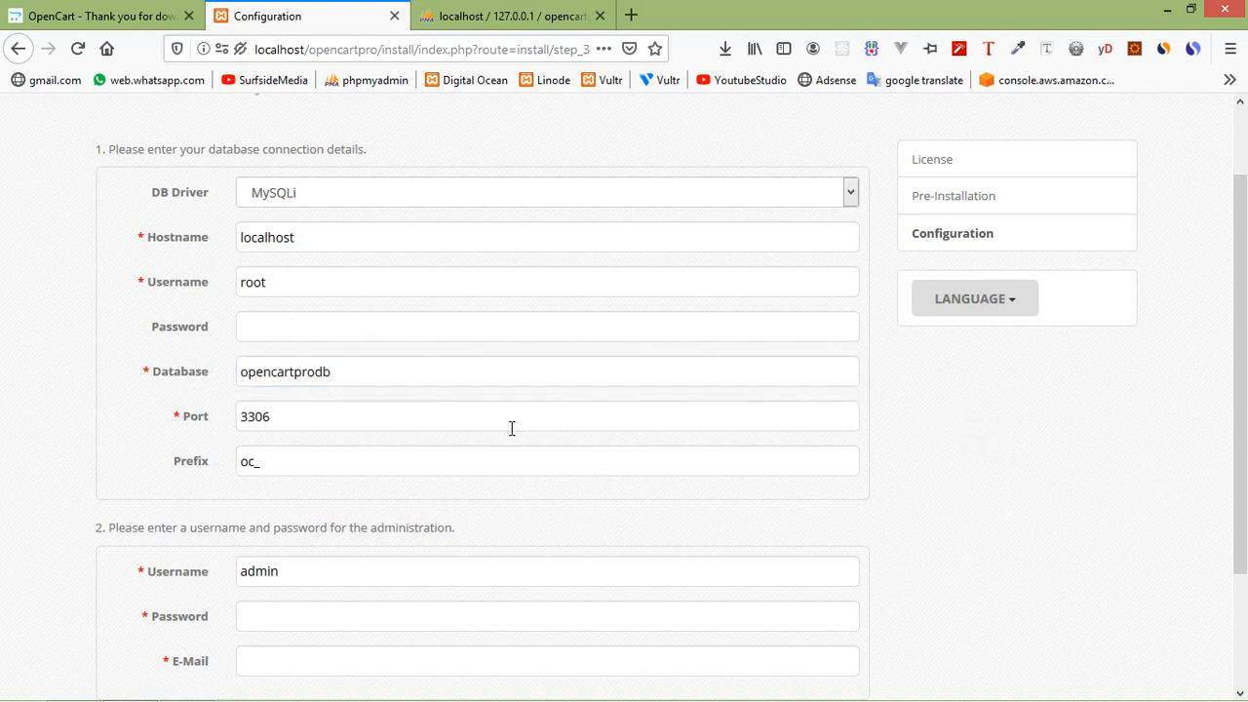
pyautogui.scroll(-3, 618, 420)
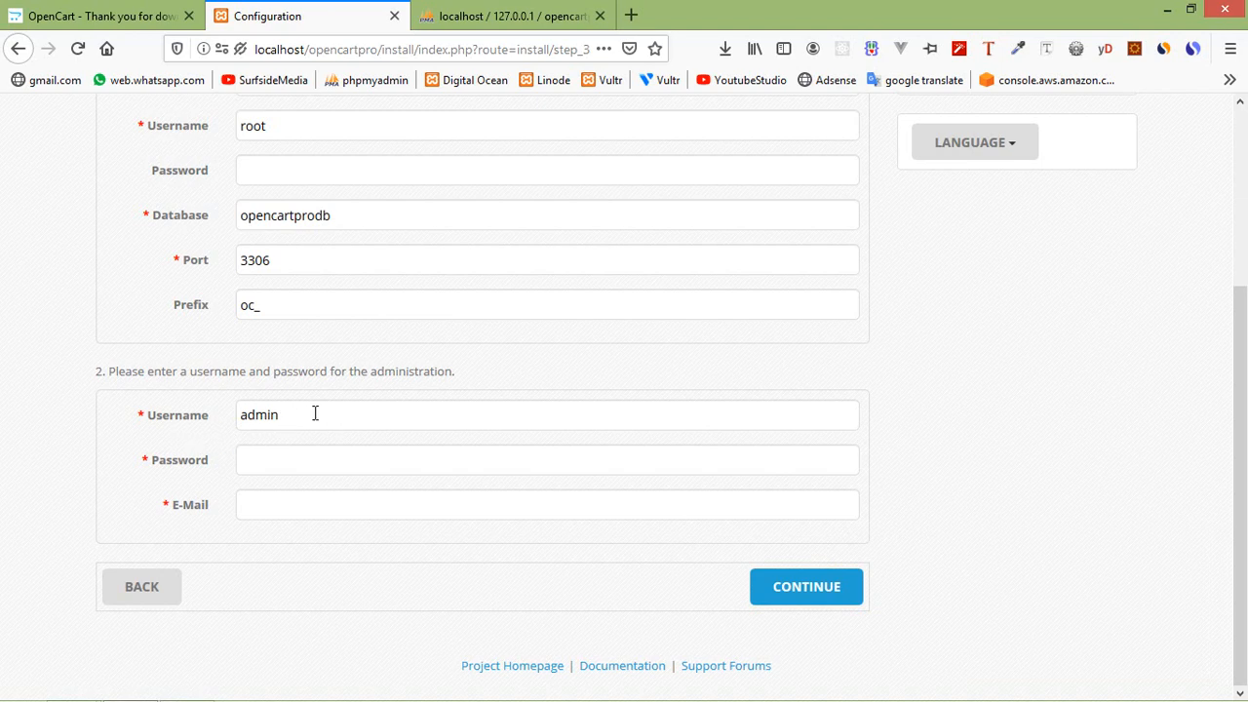
# Fill in the administrator password and e-mail from saved autocomplete entries.
pyautogui.click(321, 459)
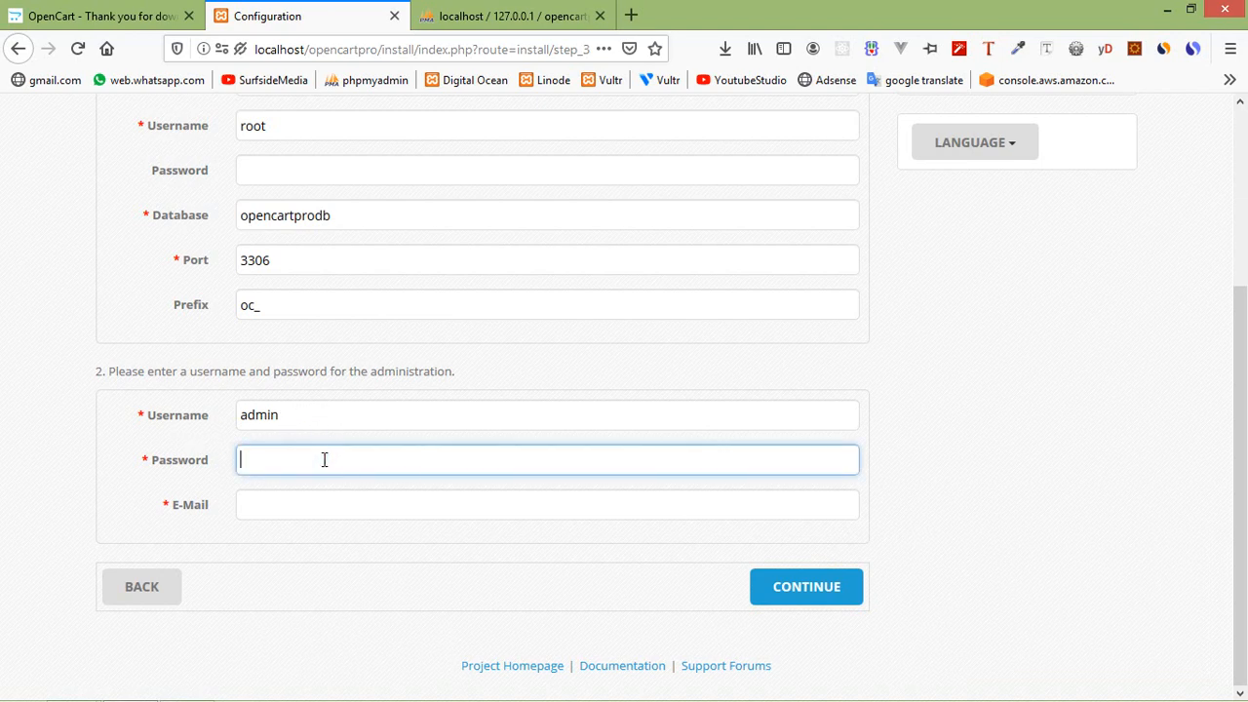
pyautogui.write('a')
pyautogui.press('BackSpace')
pyautogui.write('Ad')
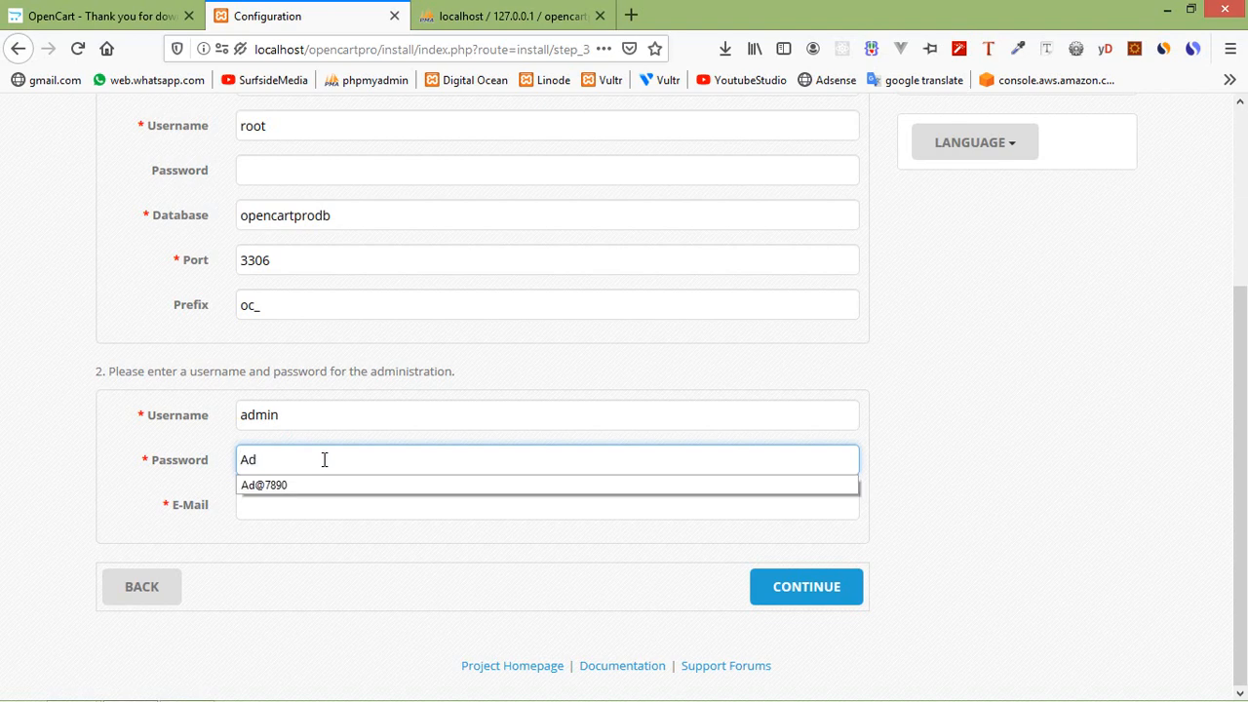
pyautogui.click(265, 483)
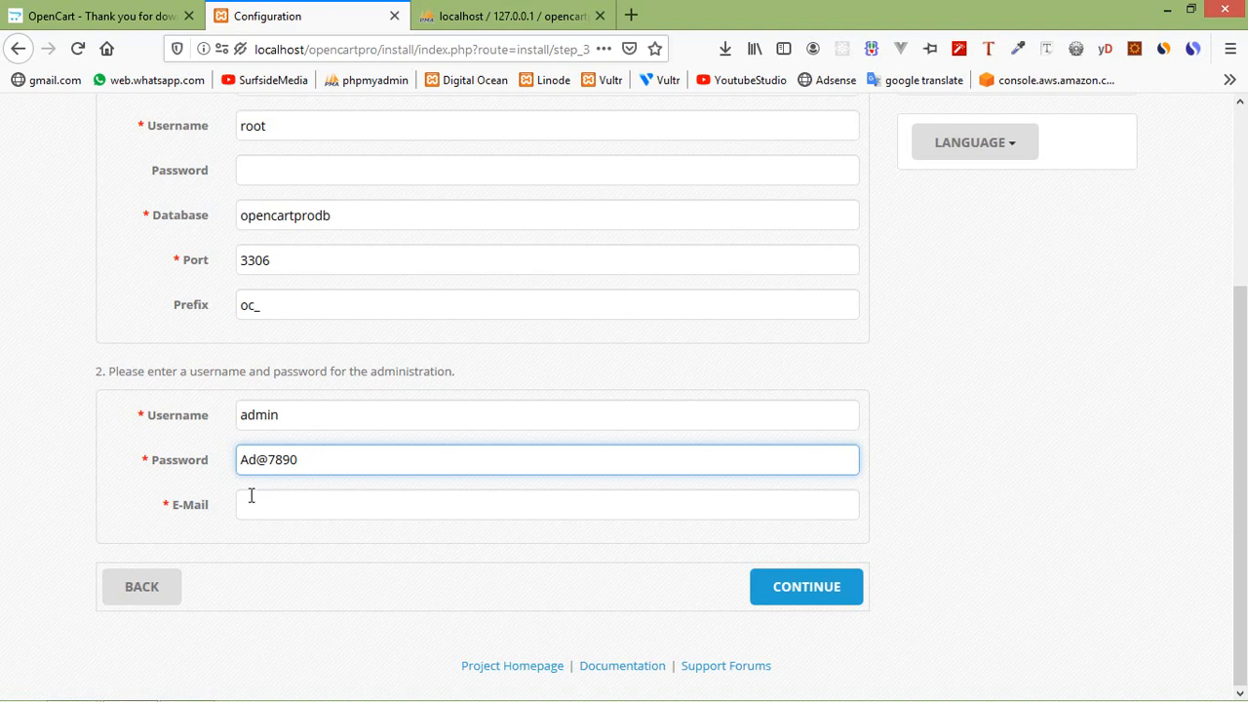
pyautogui.click(329, 508)
pyautogui.write('te')
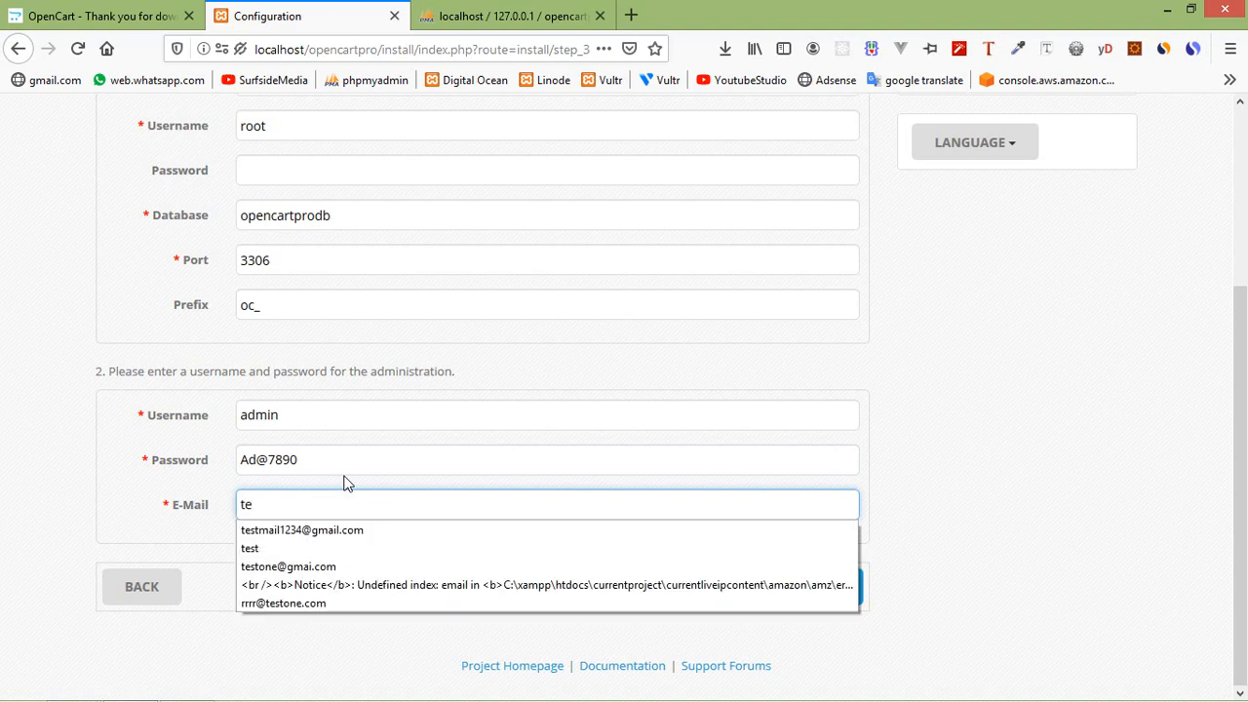
pyautogui.press('Down')
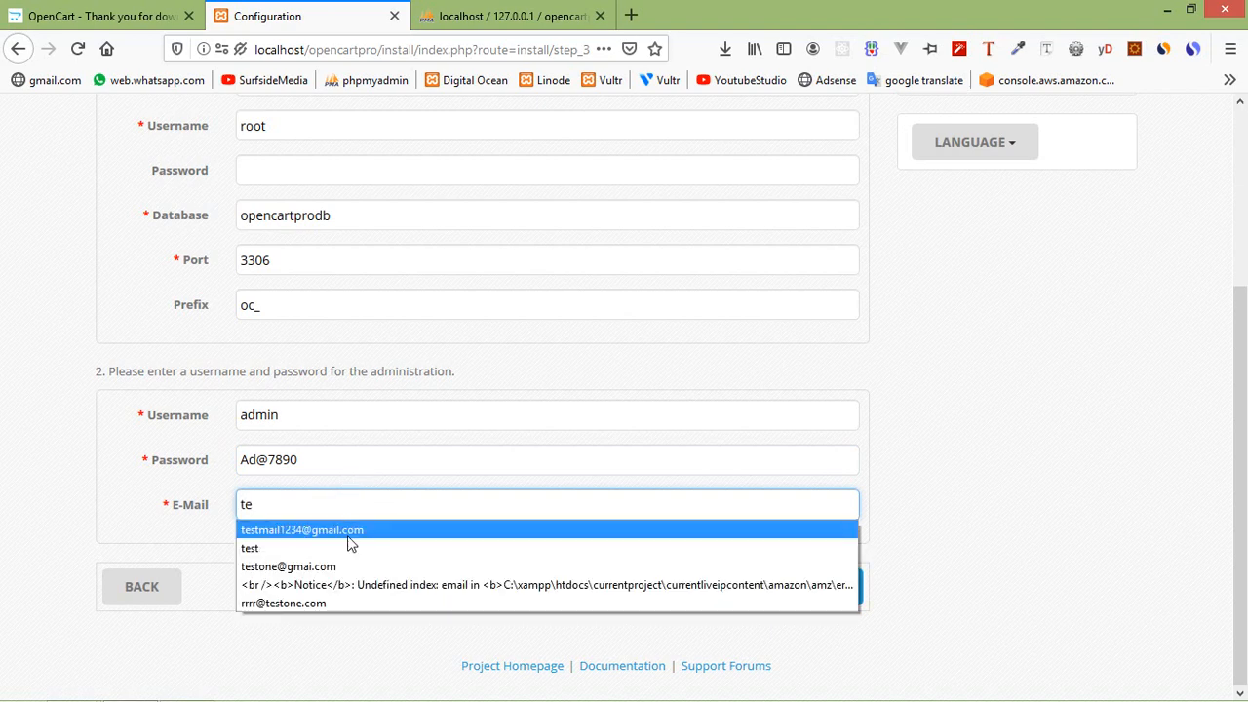
pyautogui.click(348, 533)
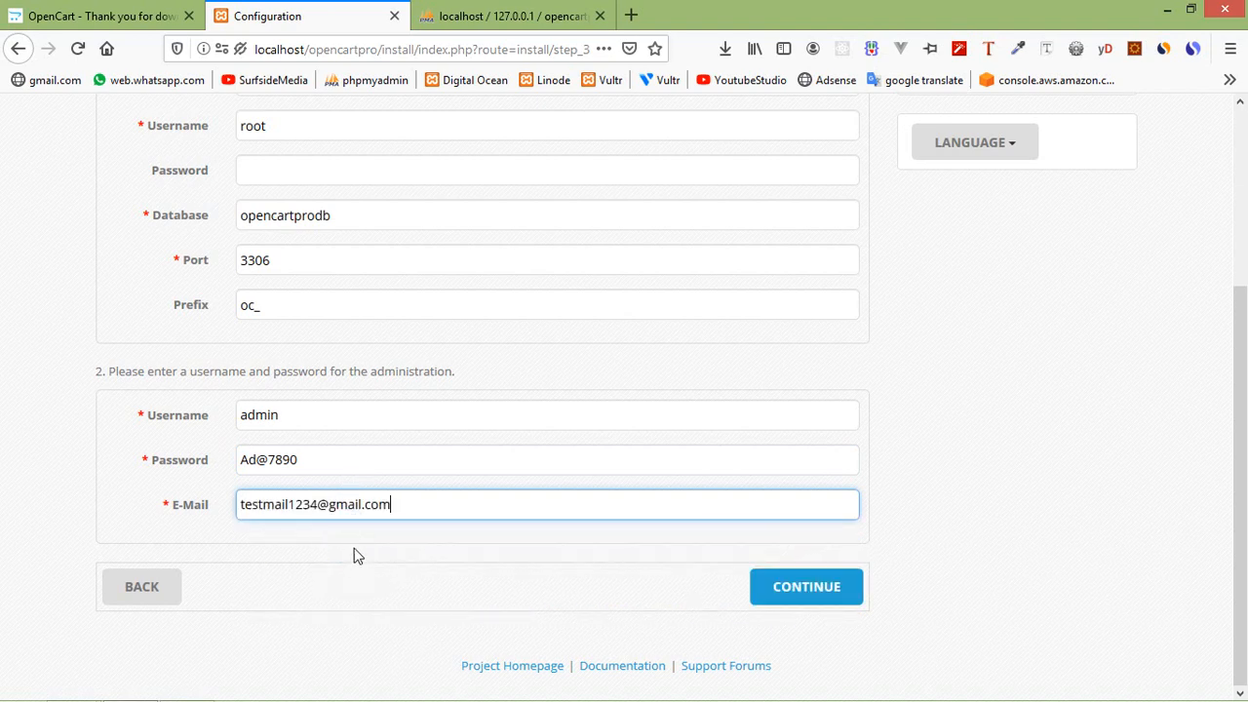
pyautogui.moveTo(312, 463); pyautogui.dragTo(214, 457)
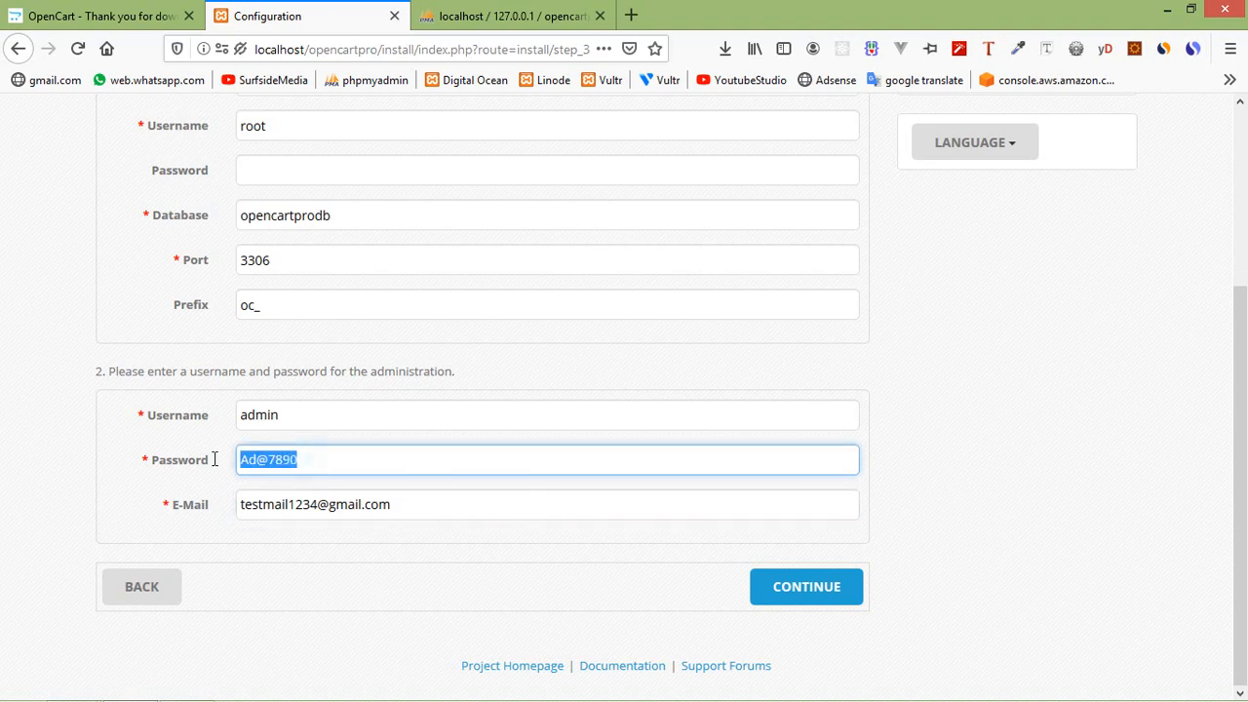
pyautogui.click(343, 572)
pyautogui.scroll(3, 975, 529)
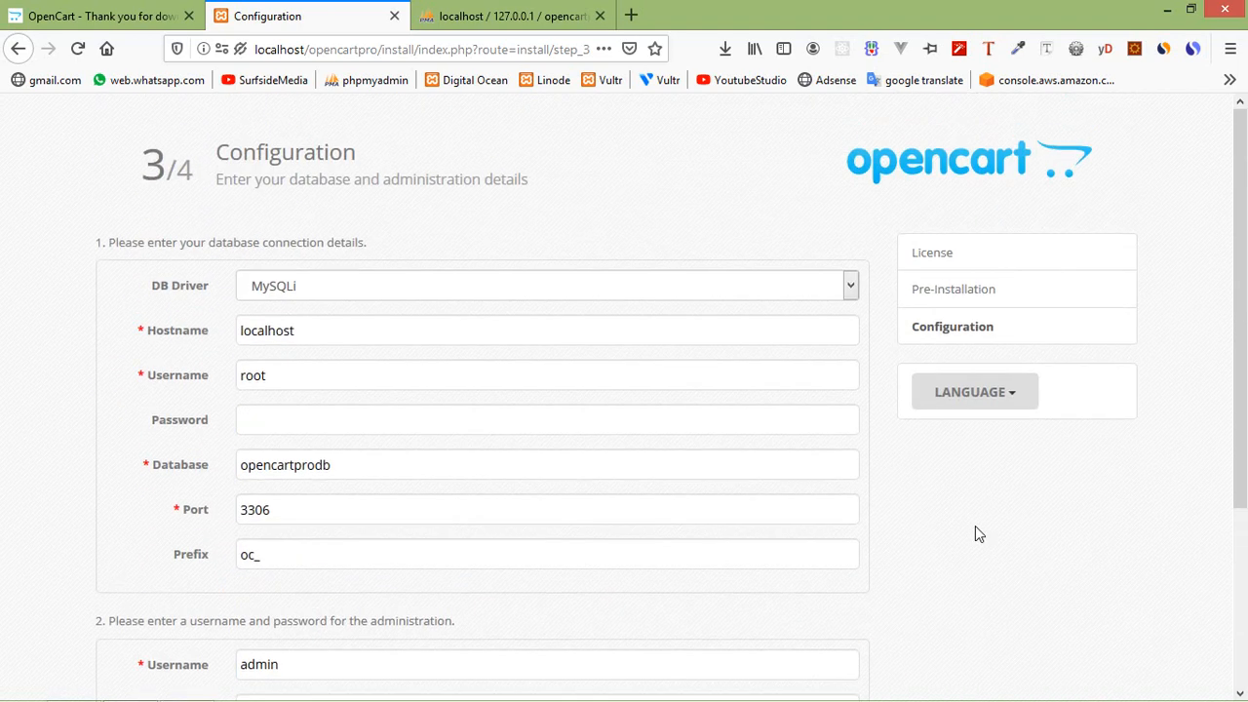
pyautogui.scroll(-2, 974, 529)
# Submit the configuration and review the step 4/4 Installation complete page.
pyautogui.click(806, 586)
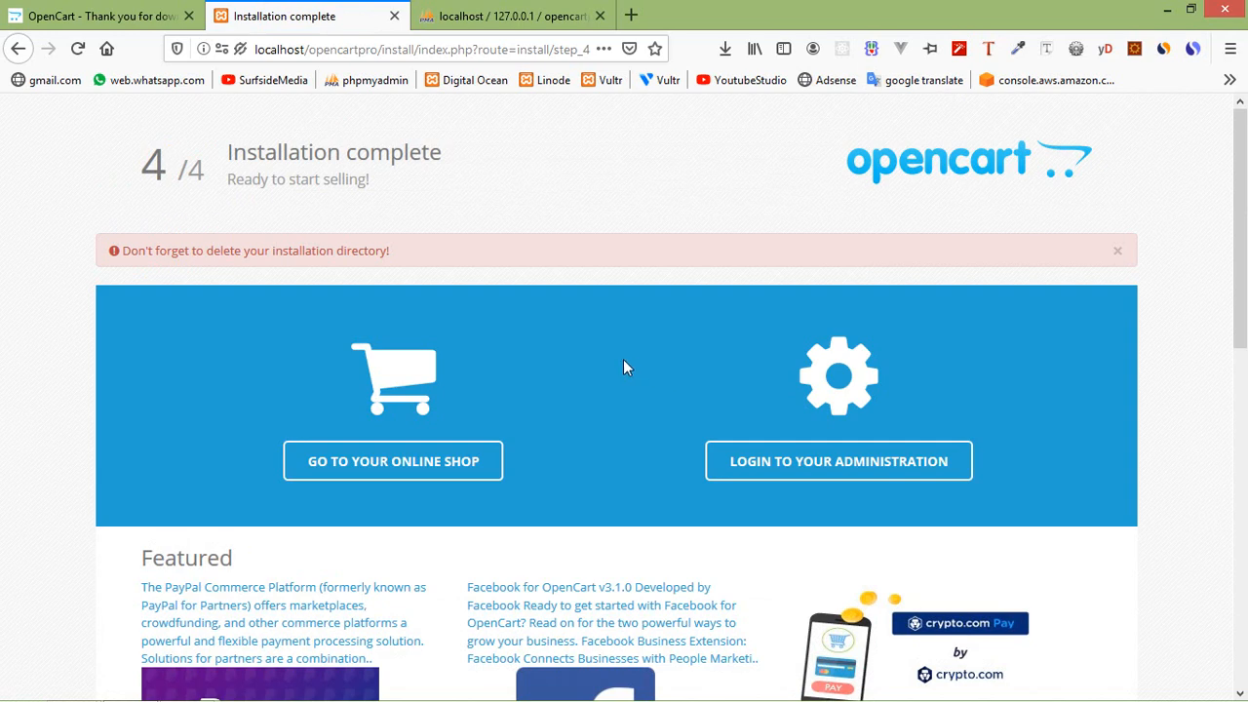
pyautogui.scroll(-3, 612, 362)
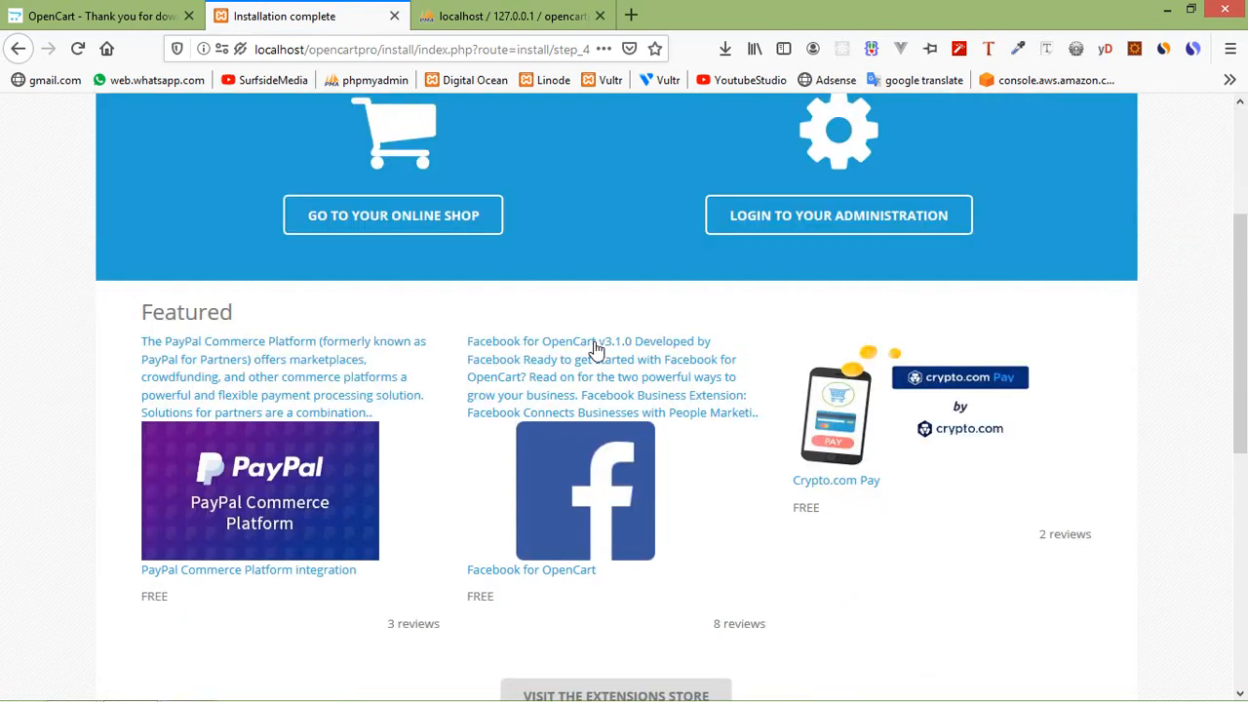
pyautogui.scroll(3, 340, 322)
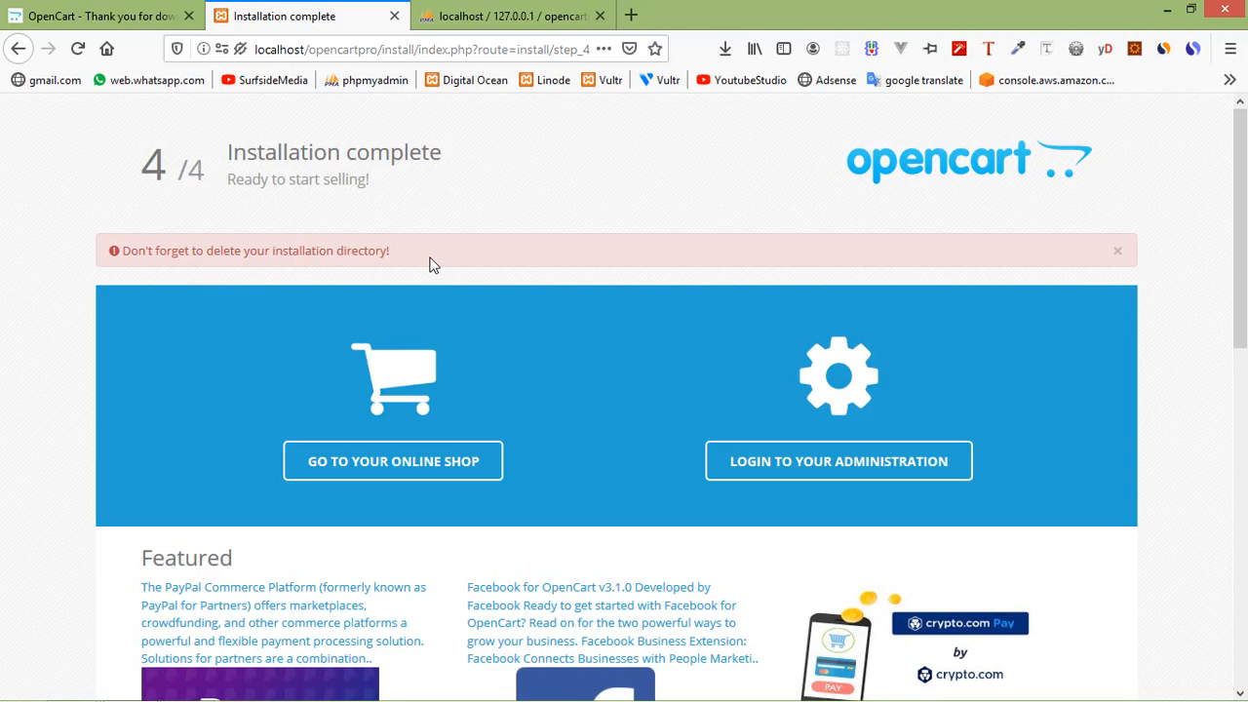
pyautogui.hotkey('alt', 'Tab')
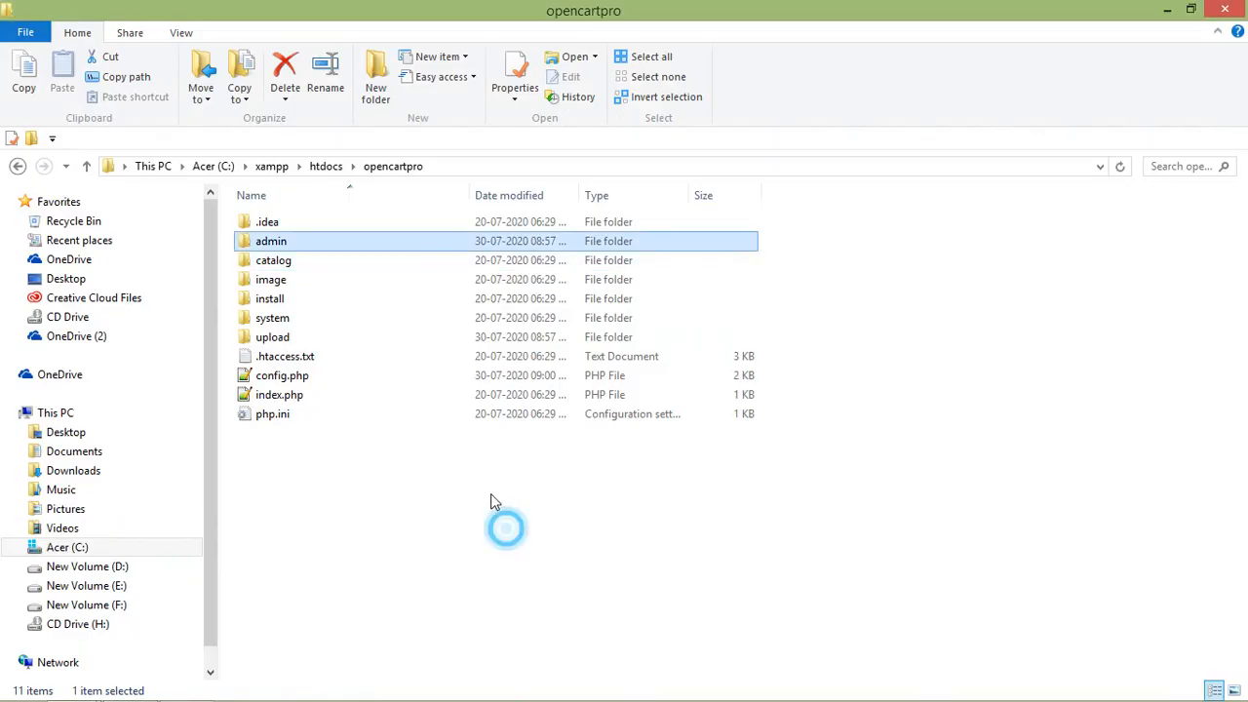
# Delete the install folder from C:\xampp\htdocs\opencartpro, then switch back to Firefox.
pyautogui.click(278, 301)
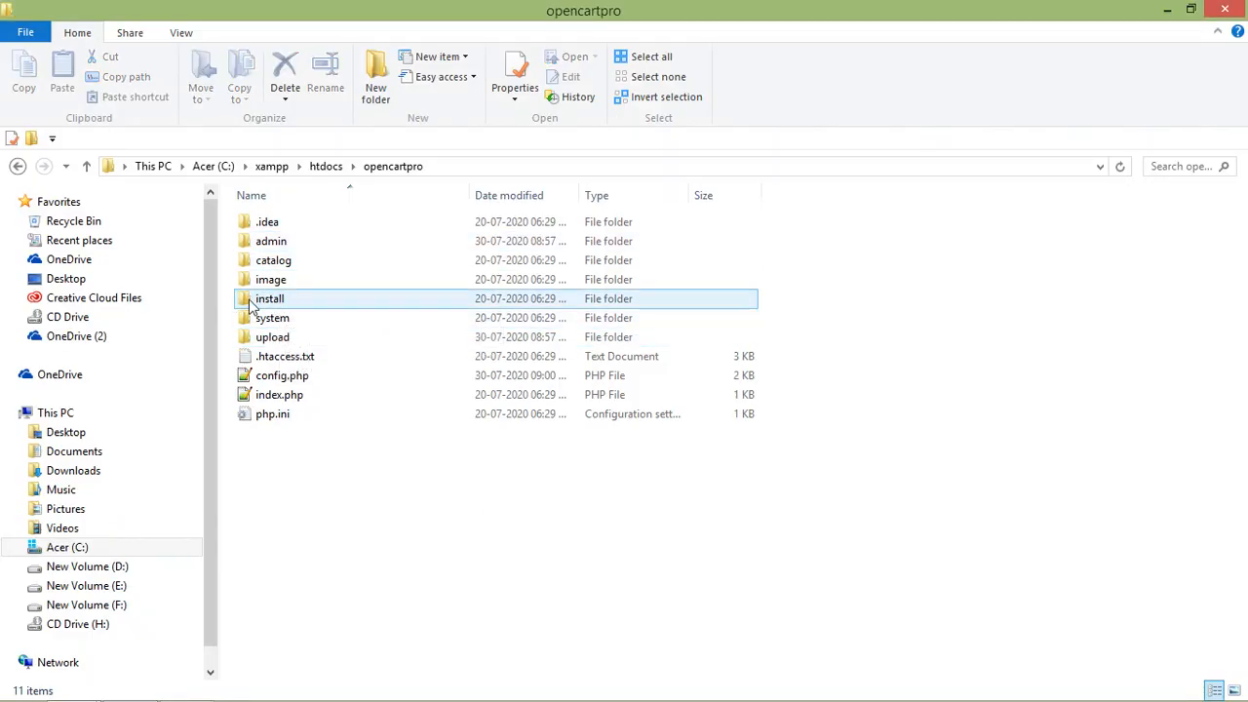
pyautogui.click(259, 307)
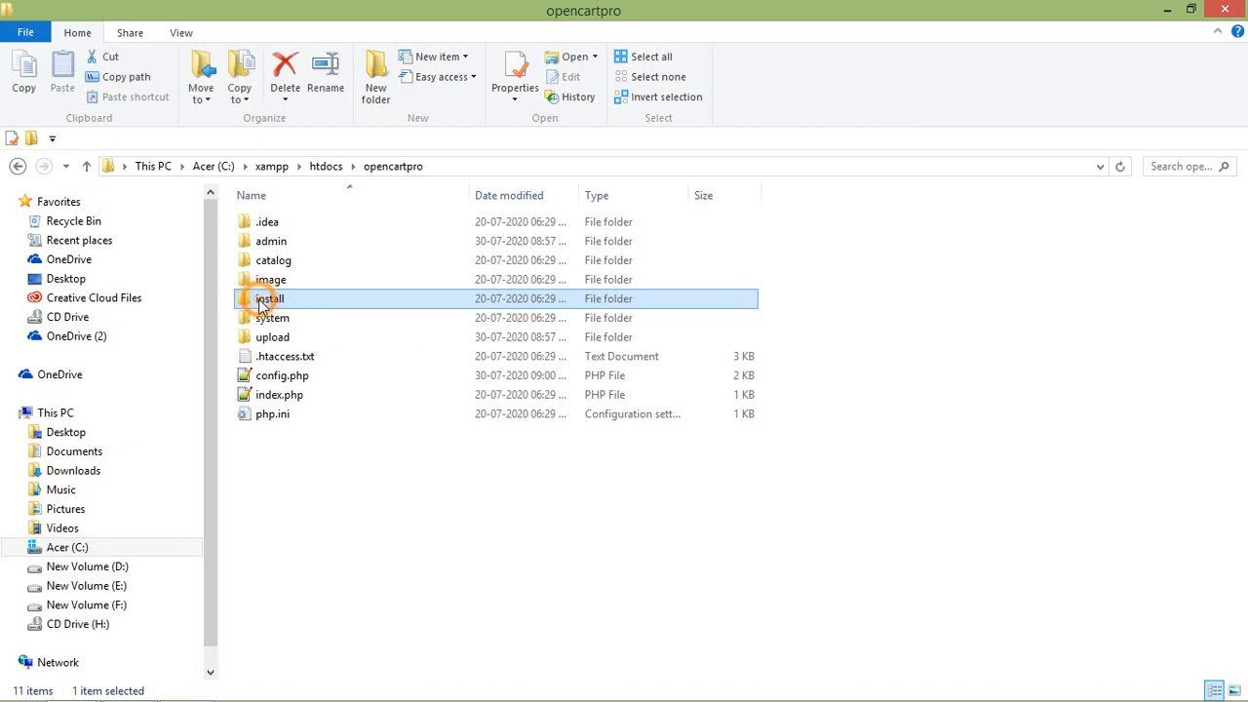
pyautogui.rightClick(261, 305)
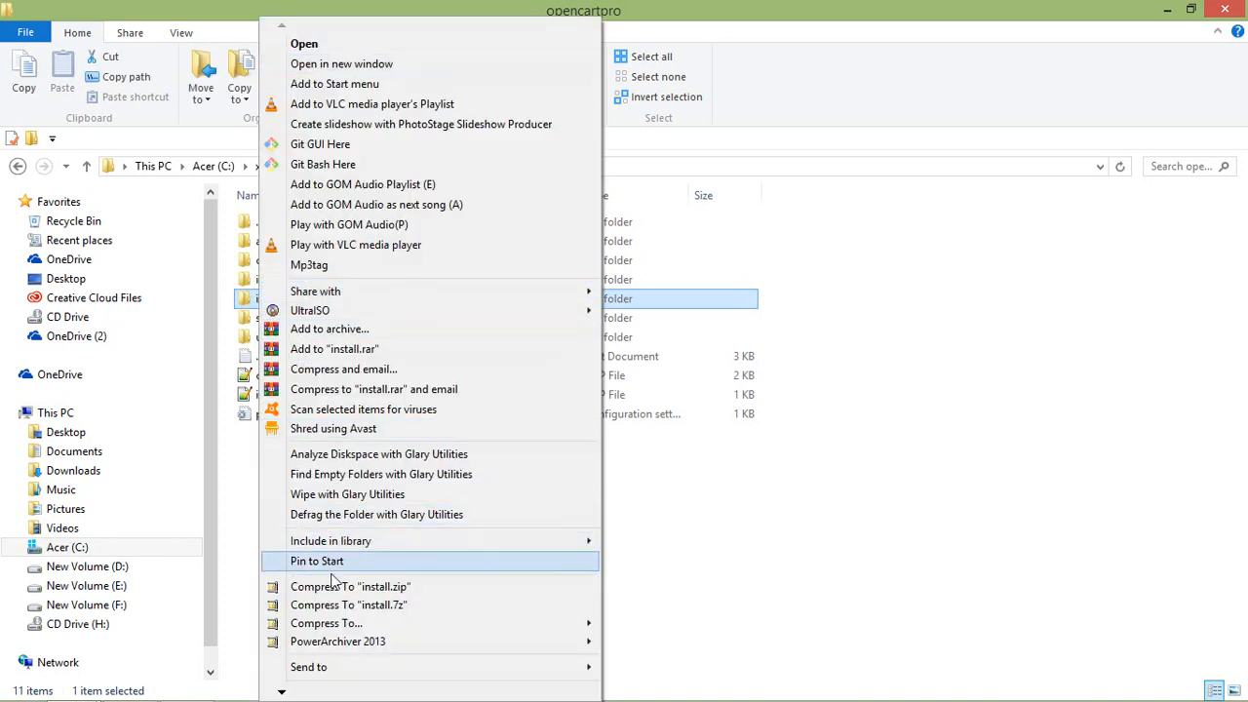
pyautogui.click(283, 691)
pyautogui.click(284, 690)
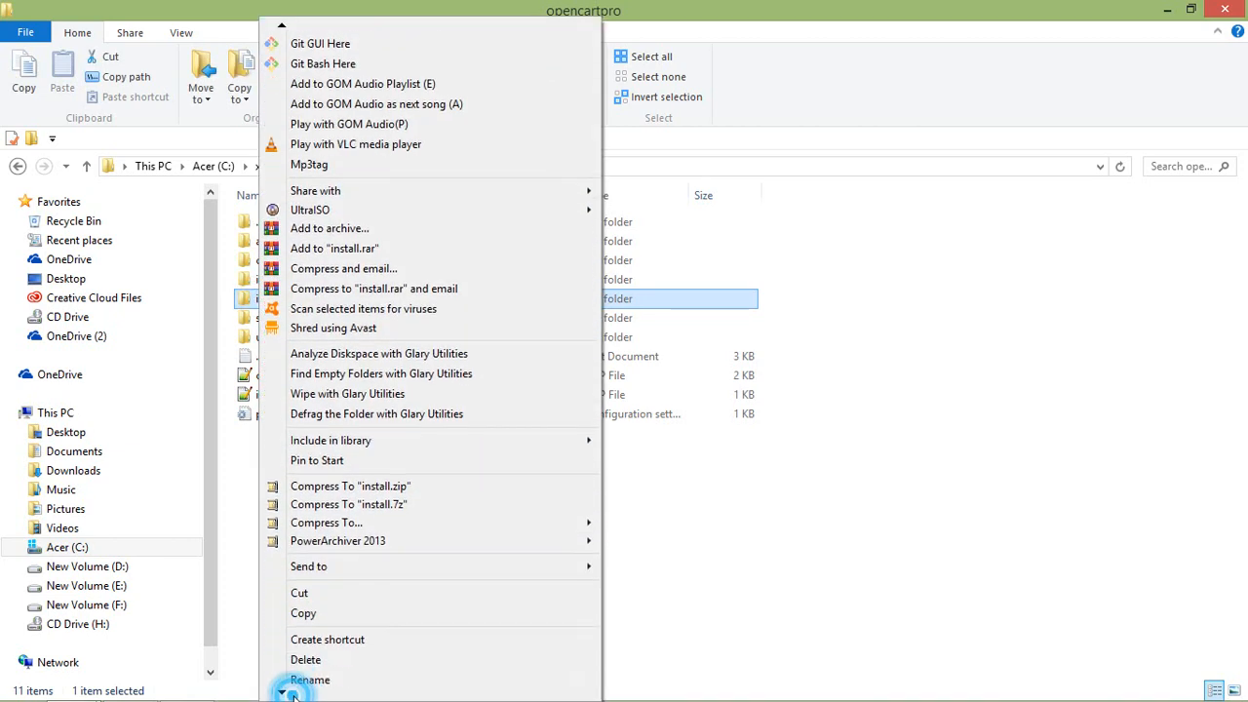
pyautogui.click(313, 621)
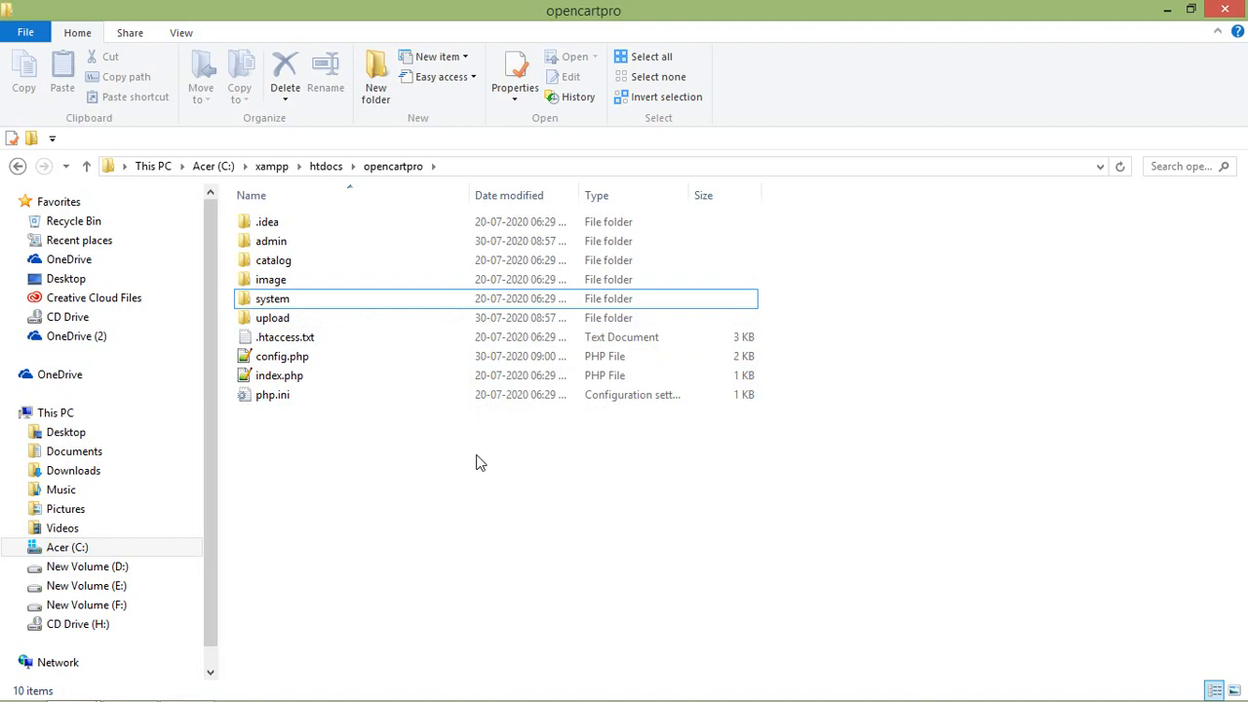
pyautogui.hotkey('alt', 'Tab')
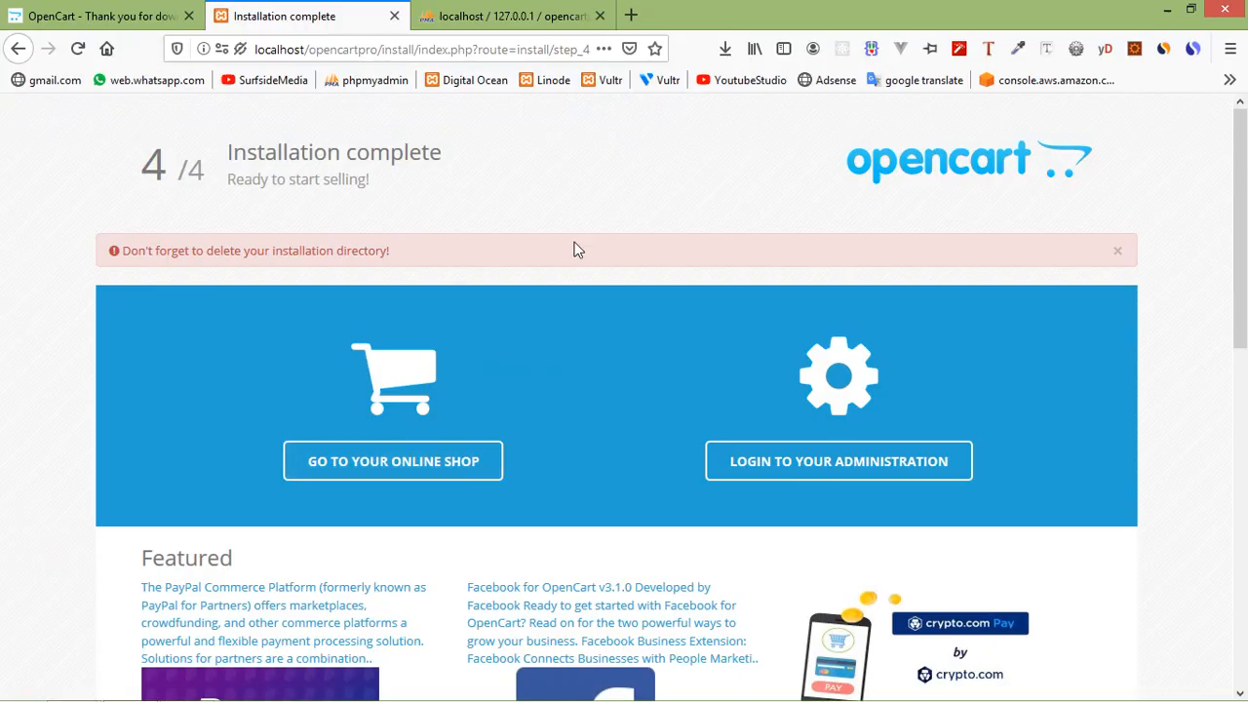
# Confirm the installer page now returns 404, then load the storefront at localhost/opencartpro/.
pyautogui.press('F5')
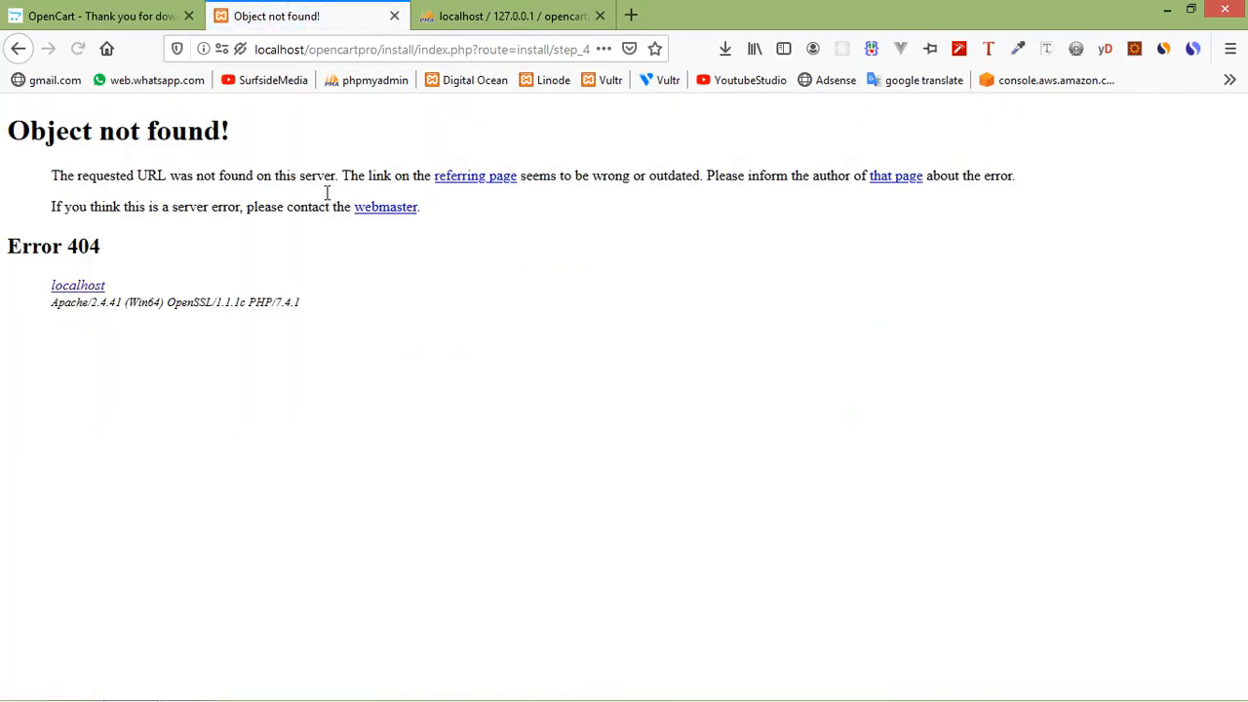
pyautogui.click(17, 47)
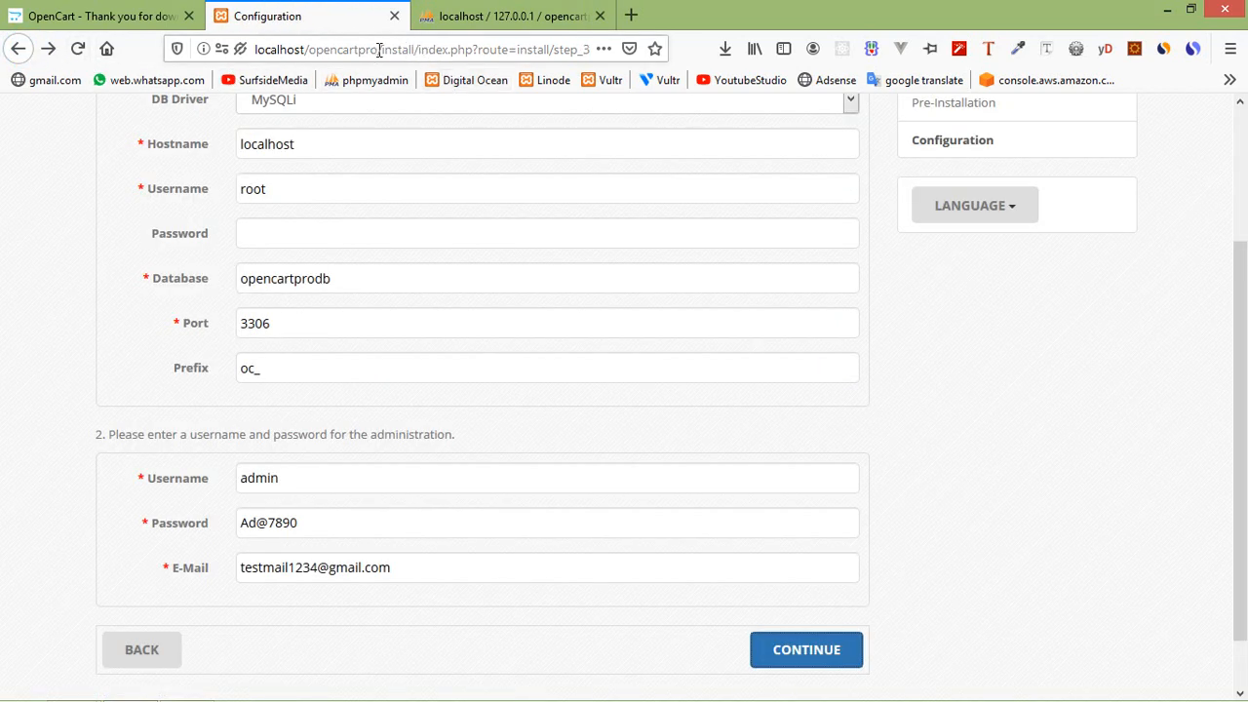
pyautogui.moveTo(382, 49); pyautogui.dragTo(1233, 63)
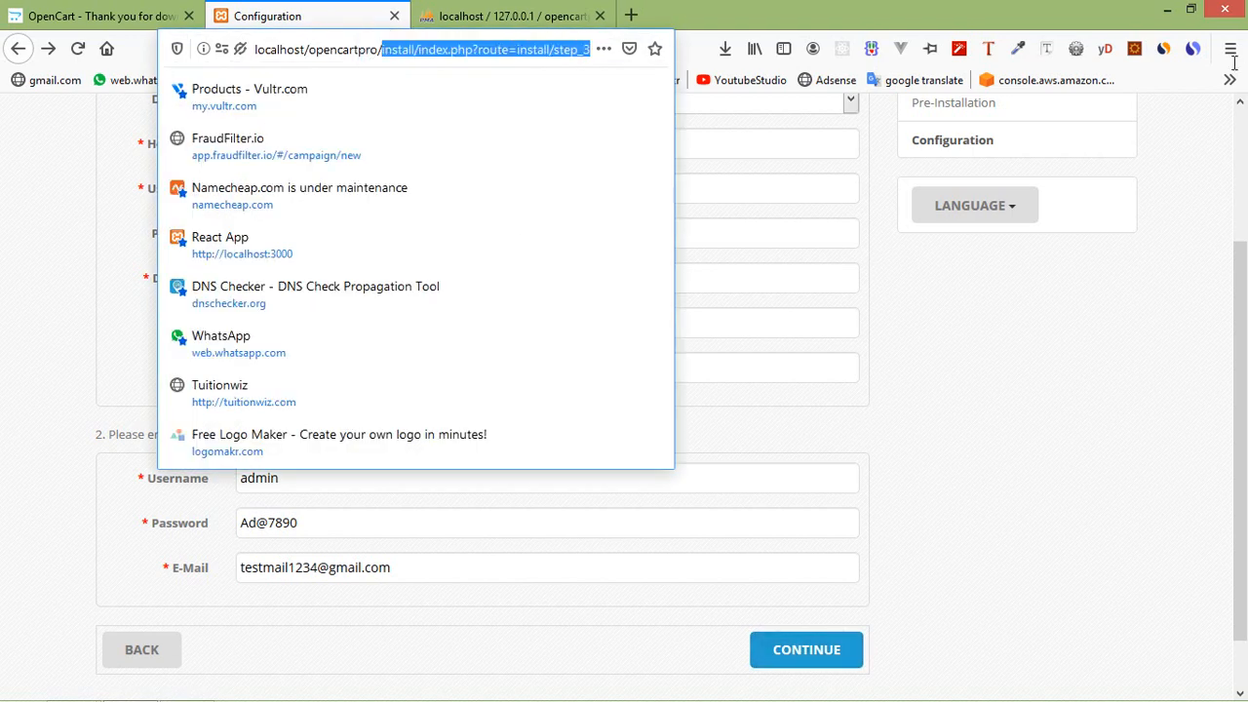
pyautogui.press('BackSpace')
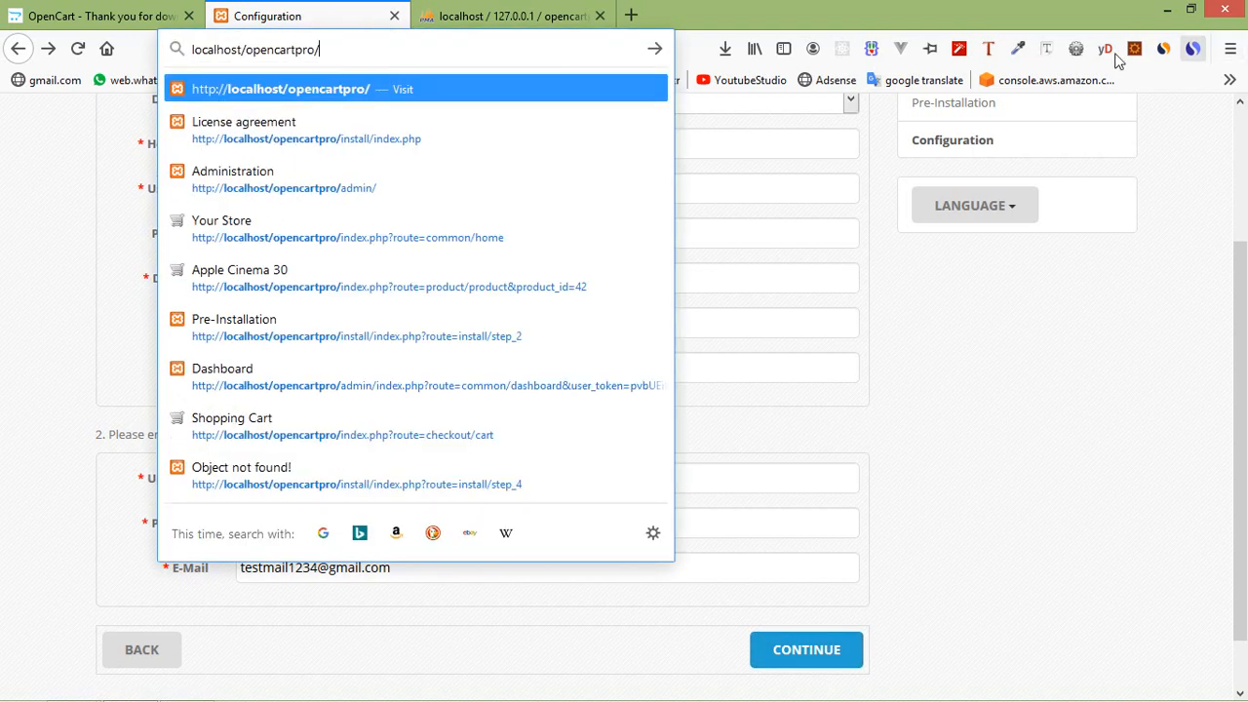
pyautogui.press('Return')
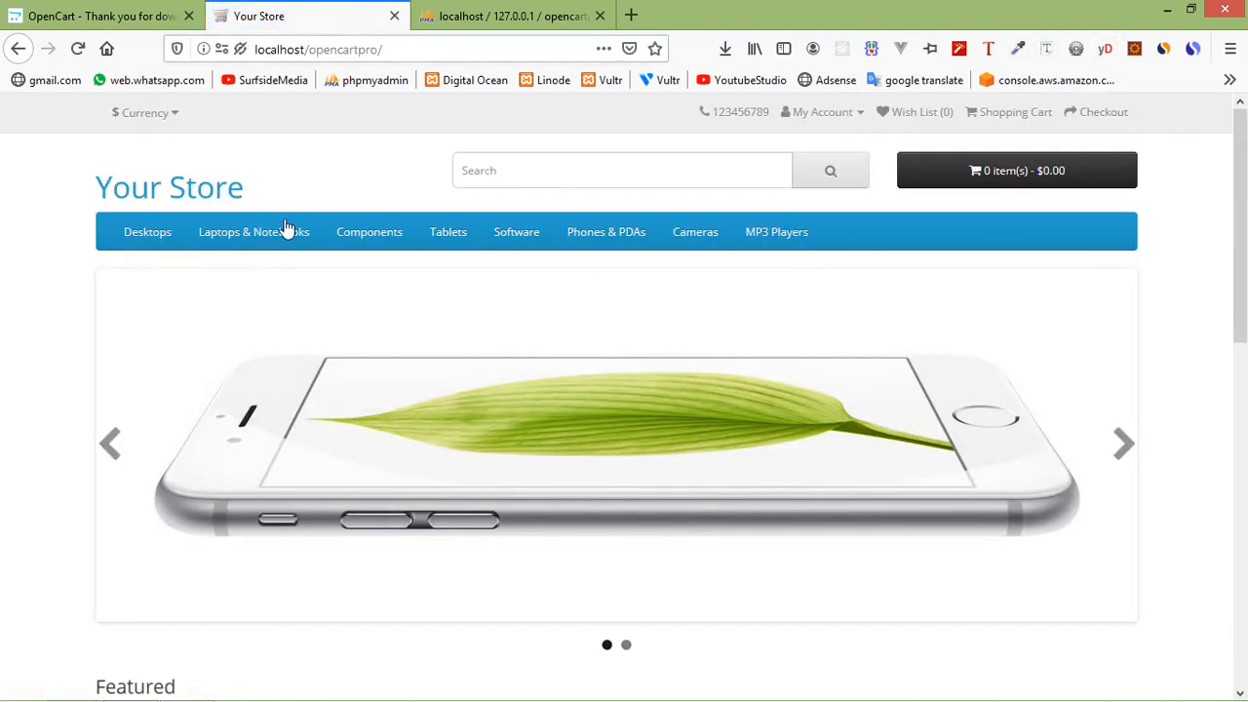
# Scroll through the Your Store home page to check its categories, featured products and footer.
pyautogui.scroll(-2, 342, 421)
pyautogui.scroll(-6, 342, 421)
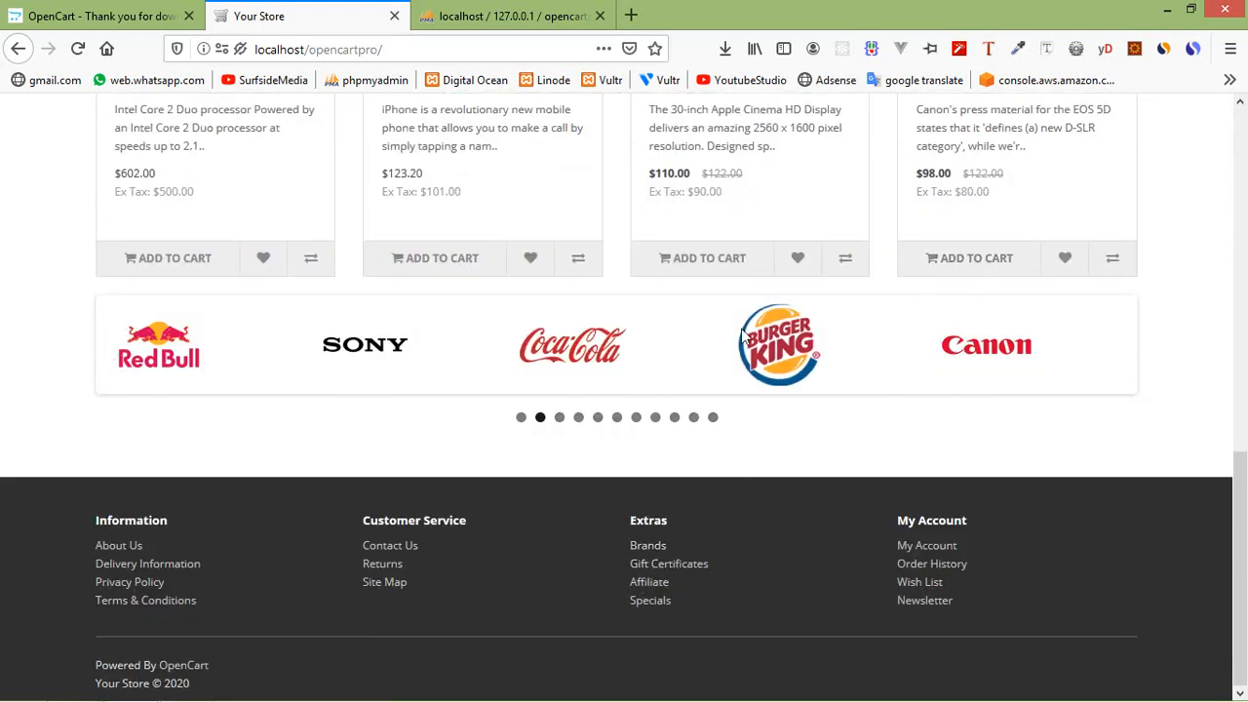
pyautogui.scroll(8, 740, 370)
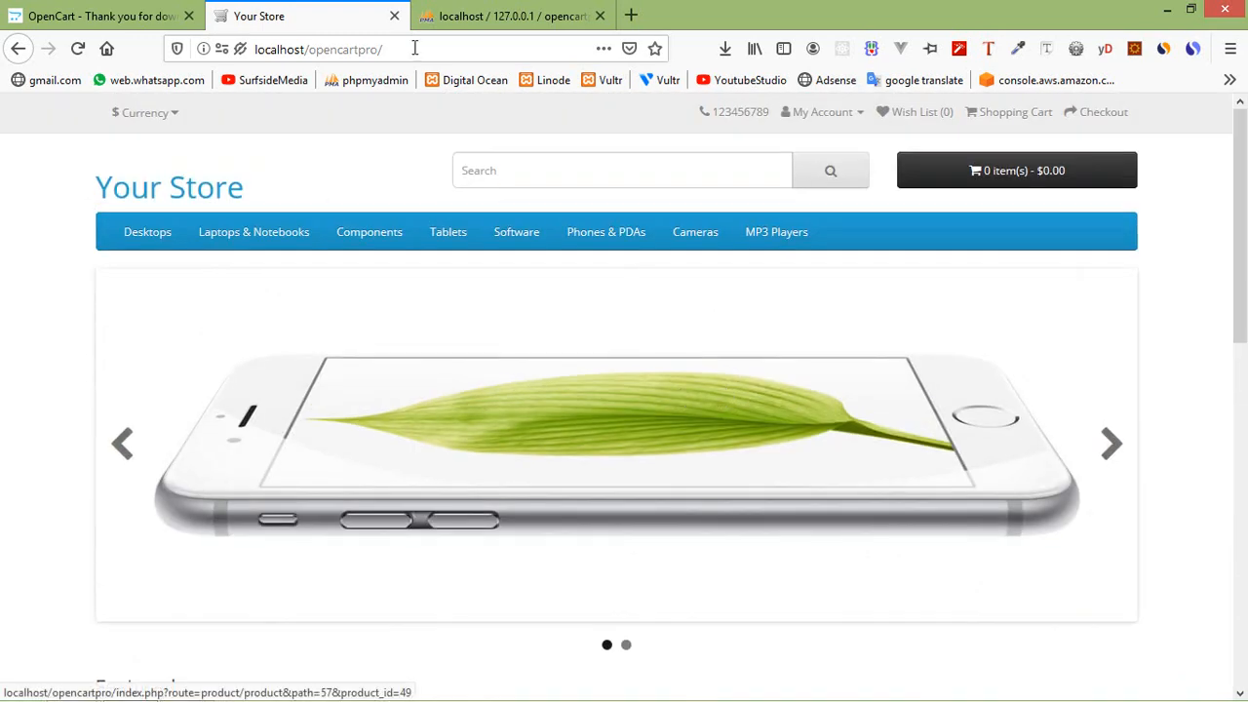
pyautogui.click(456, 48)
pyautogui.click(485, 46)
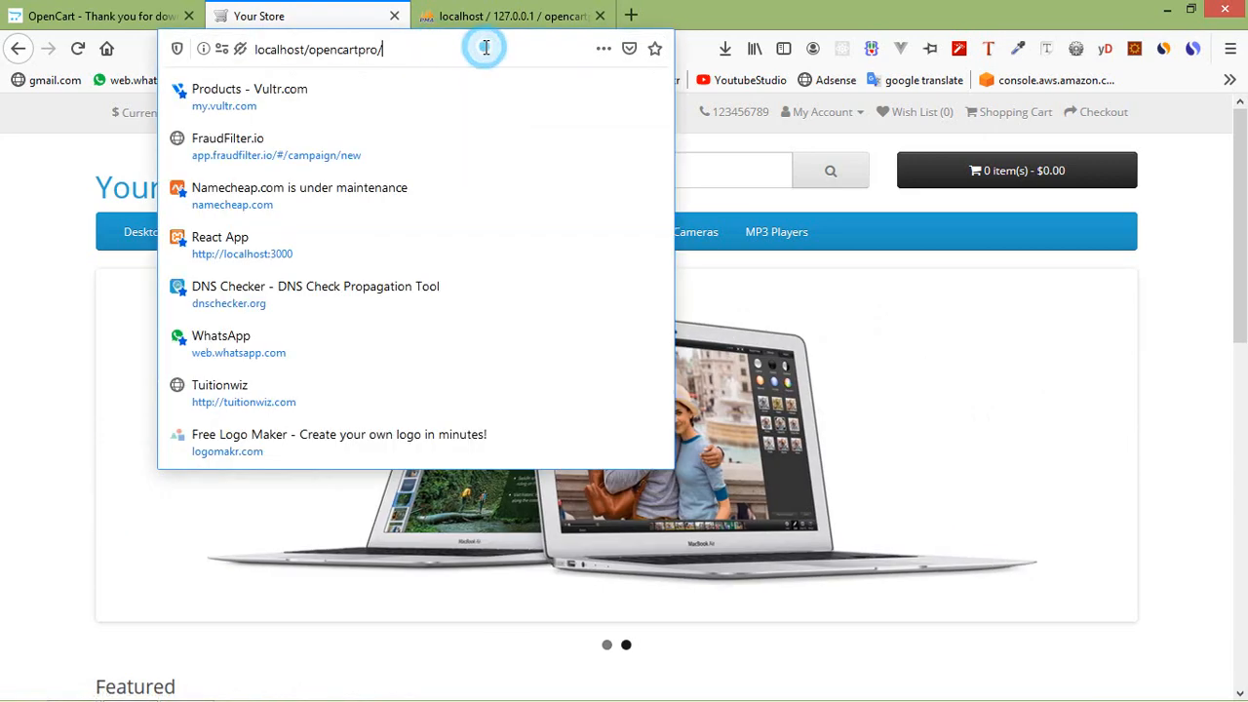
# Open localhost/opencartpro/admin/ and try logging in with the administrator username and password.
pyautogui.write('admin/')
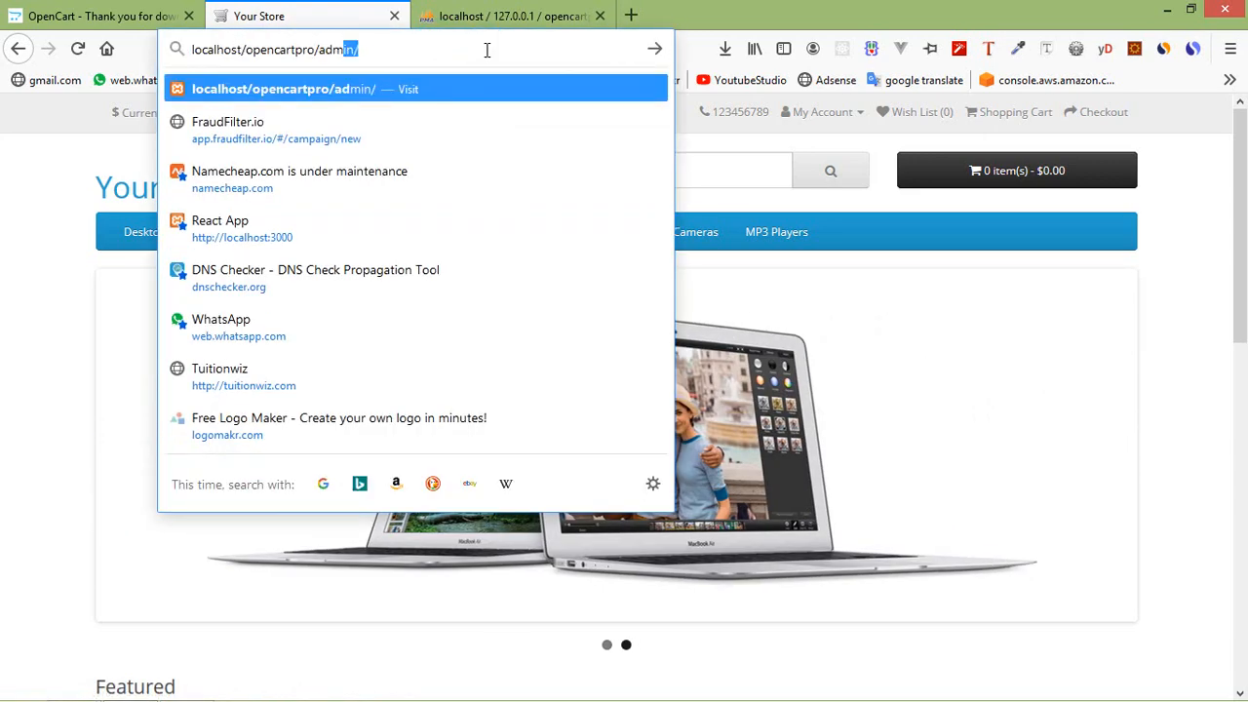
pyautogui.press('Return')
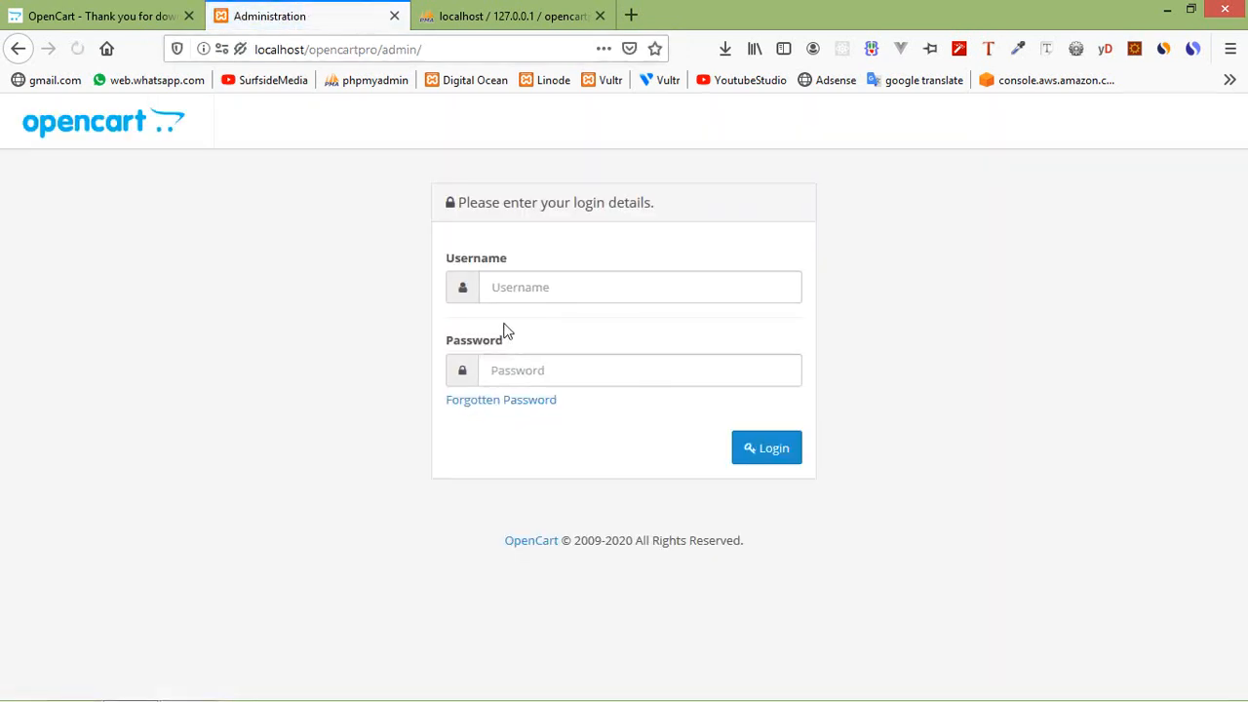
pyautogui.click(558, 282)
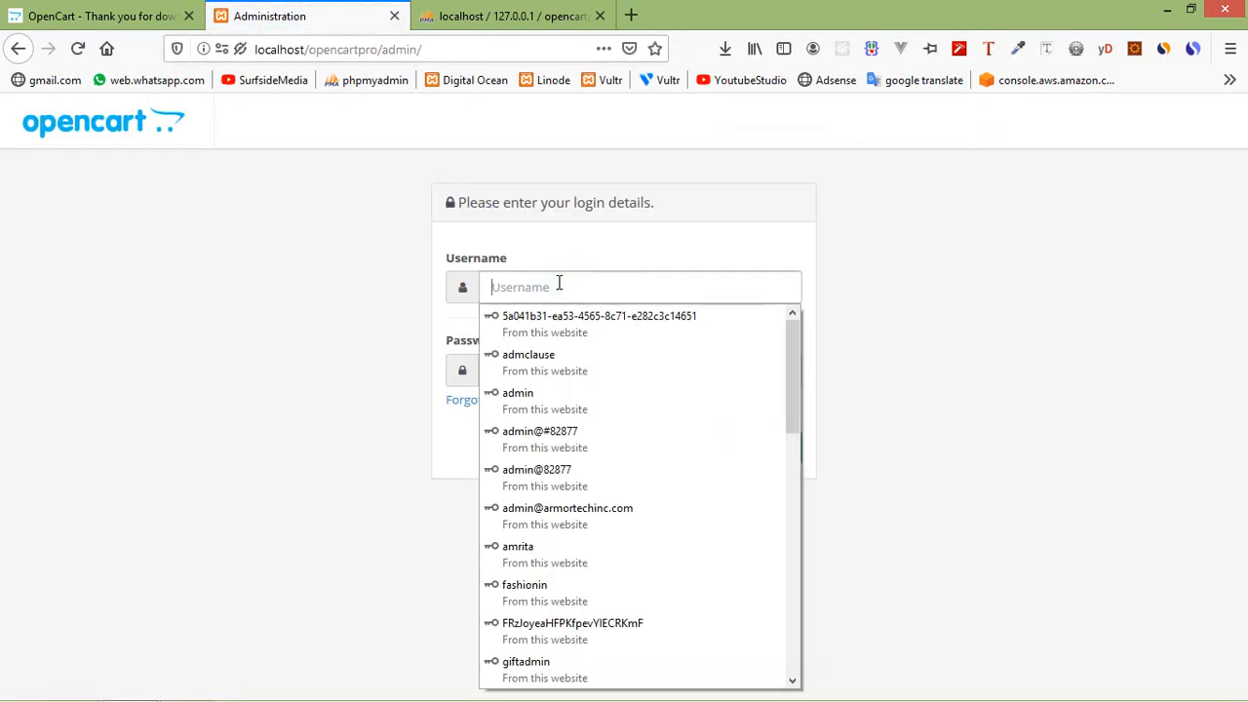
pyautogui.write('admin')
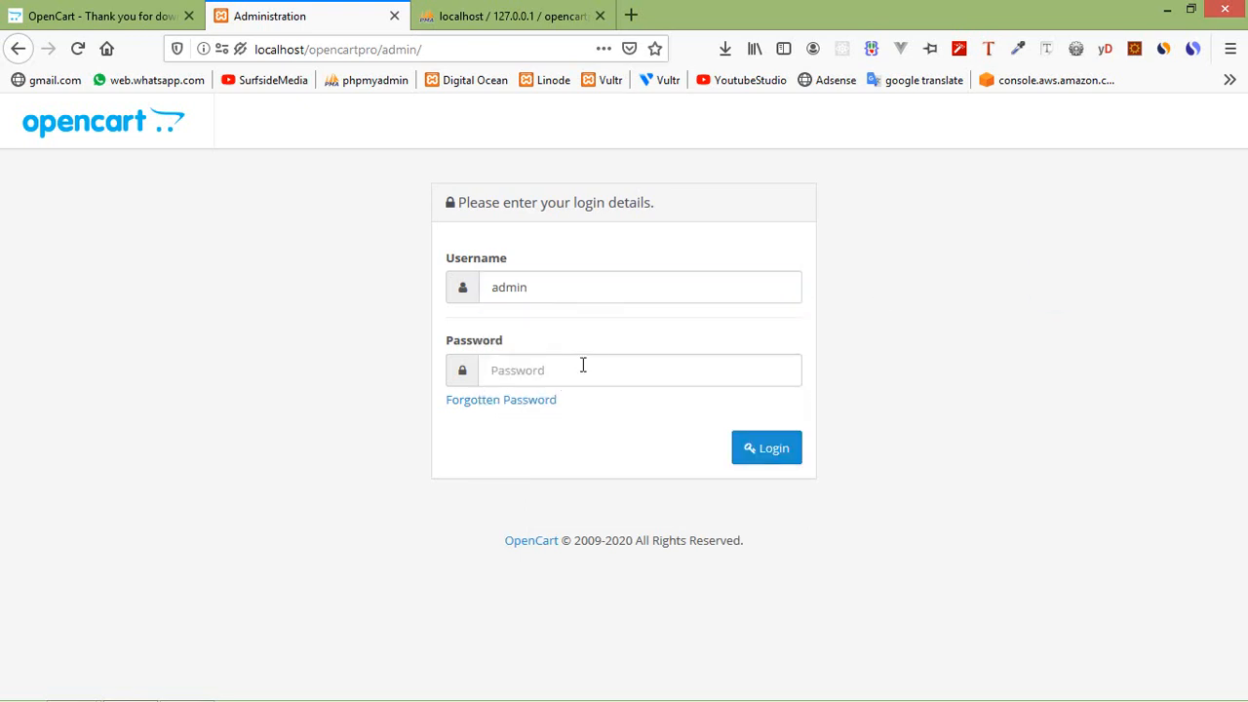
pyautogui.click(579, 365)
pyautogui.write('a')
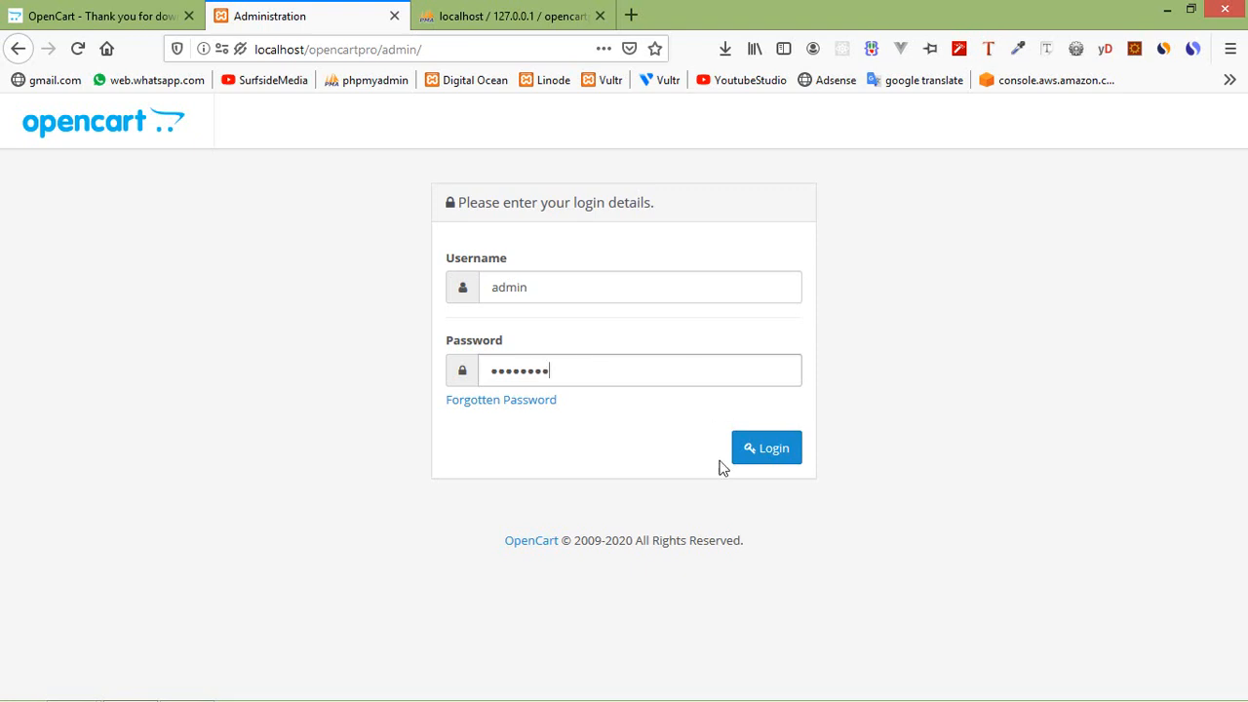
pyautogui.click(781, 454)
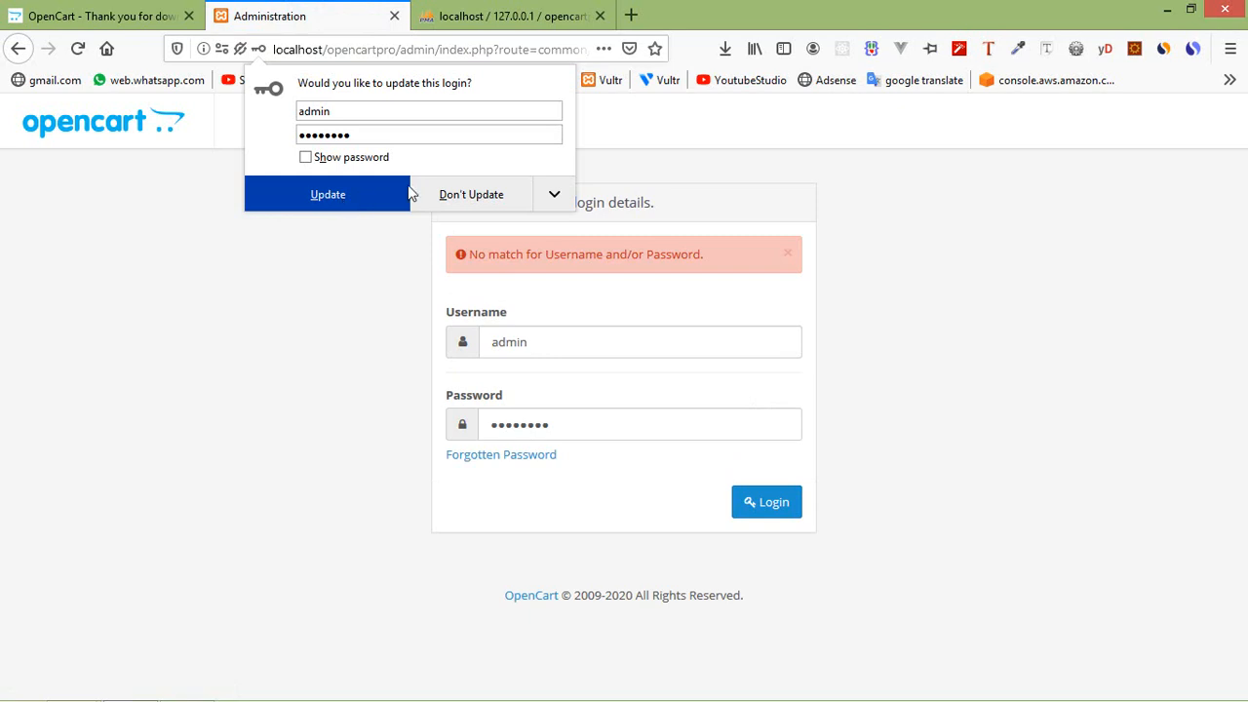
# Decline Firefox's saved-login prompt, re-enter the correct password and log in to the Dashboard.
pyautogui.click(491, 208)
pyautogui.click(627, 426)
pyautogui.hotkey('ctrl', 'a')
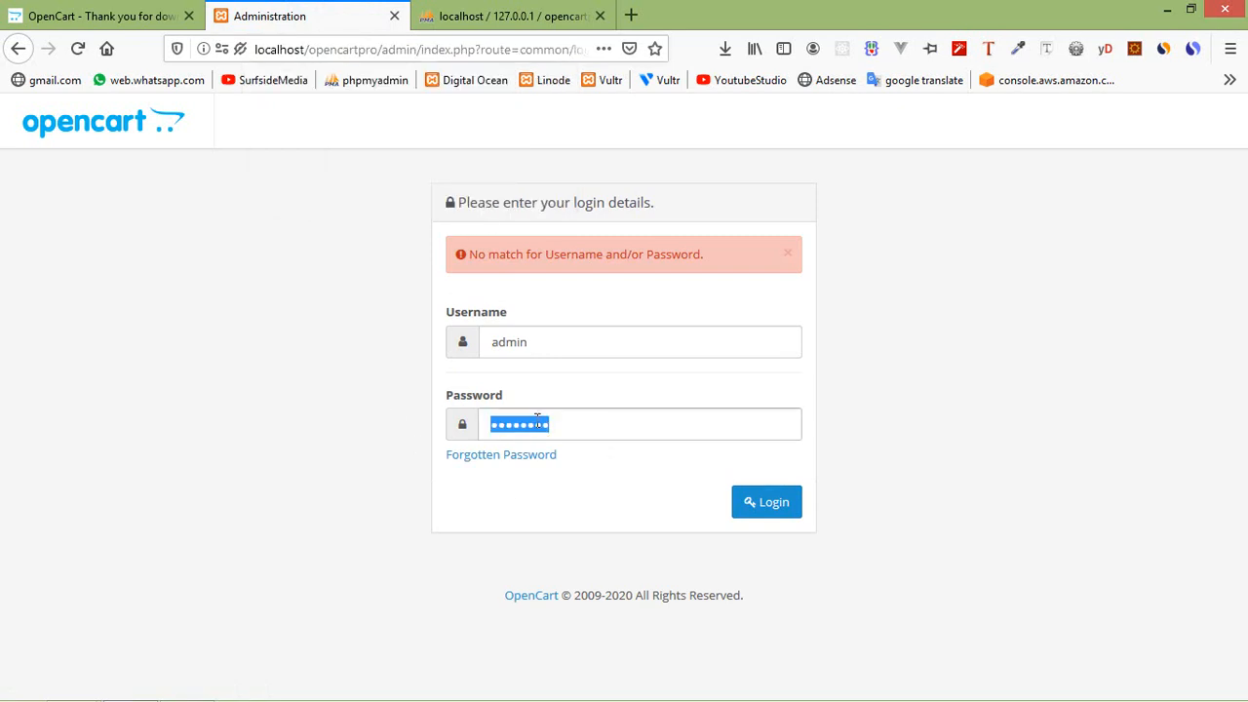
pyautogui.hotkey('ctrl', 'v')
pyautogui.click(749, 511)
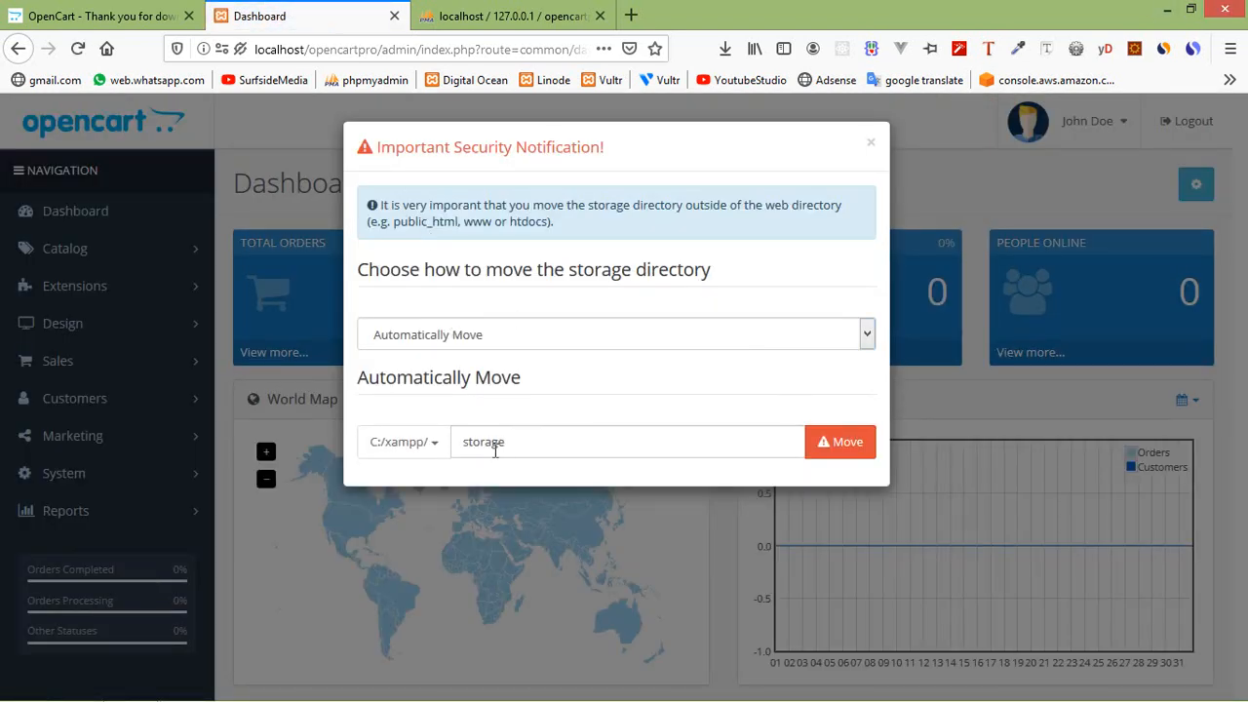
# Close the storage-directory security notice and launch Your Store in a new tab from the John Doe menu.
pyautogui.click(870, 145)
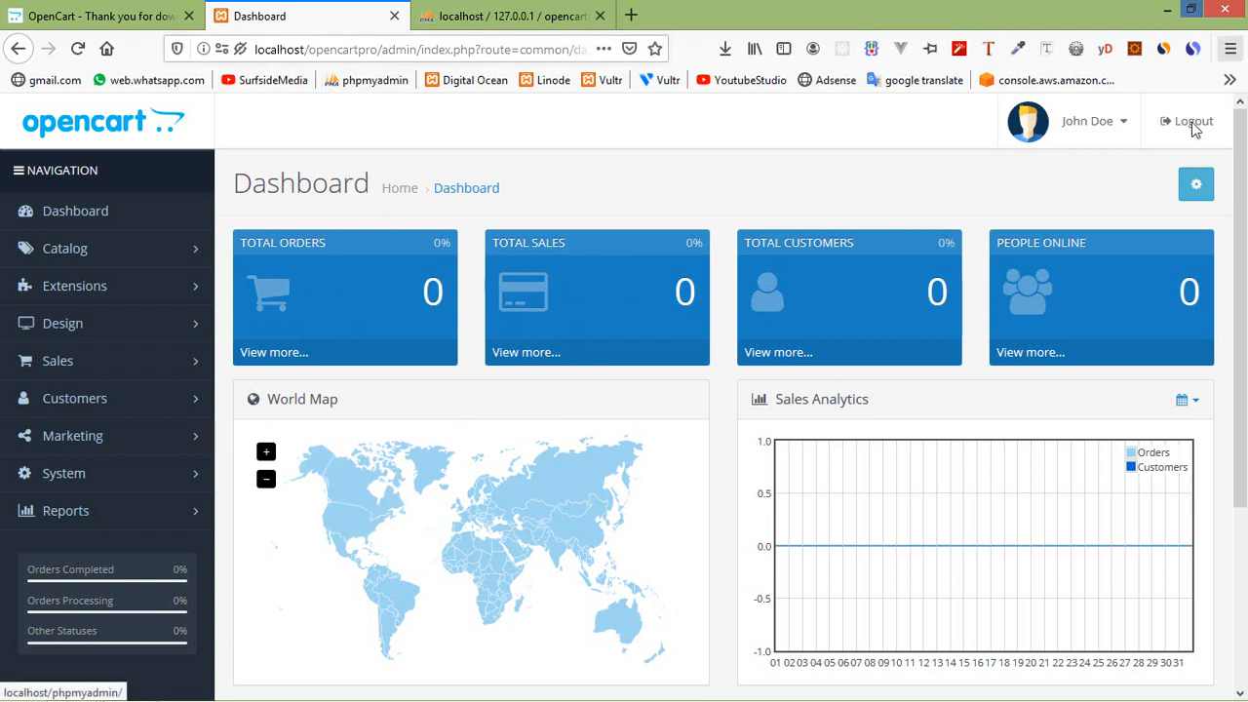
pyautogui.click(1121, 122)
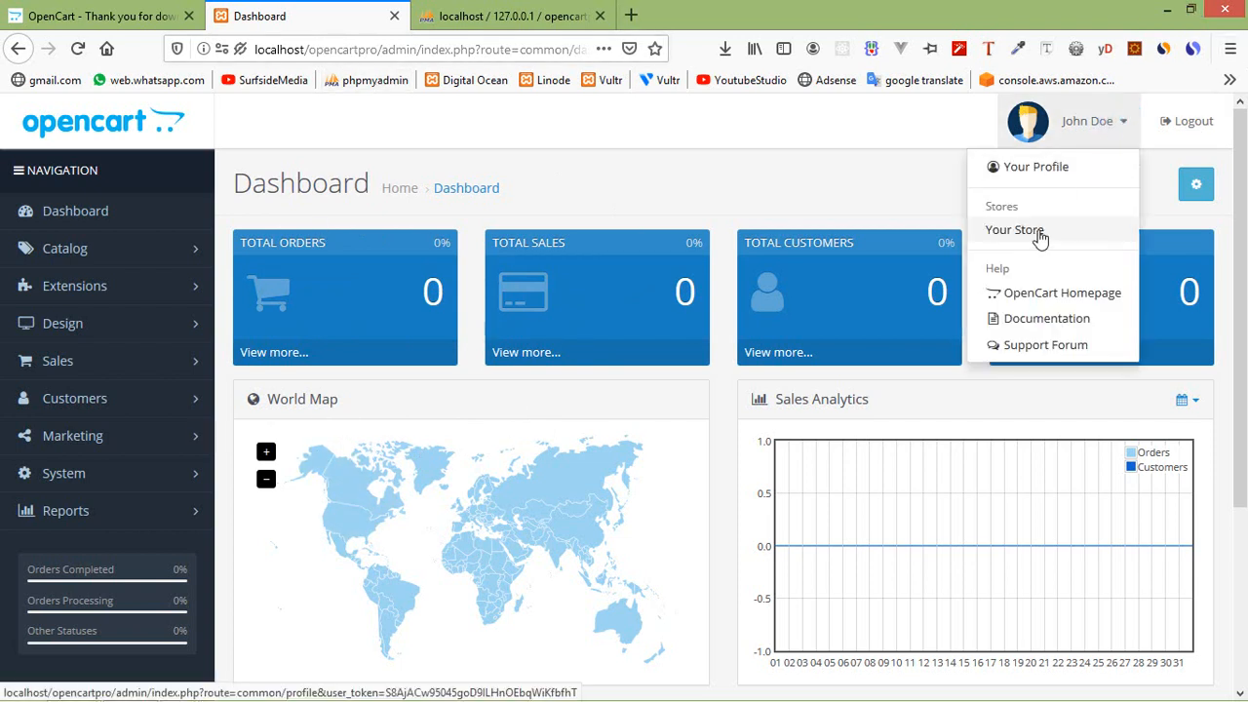
pyautogui.click(1123, 121)
pyautogui.click(1126, 121)
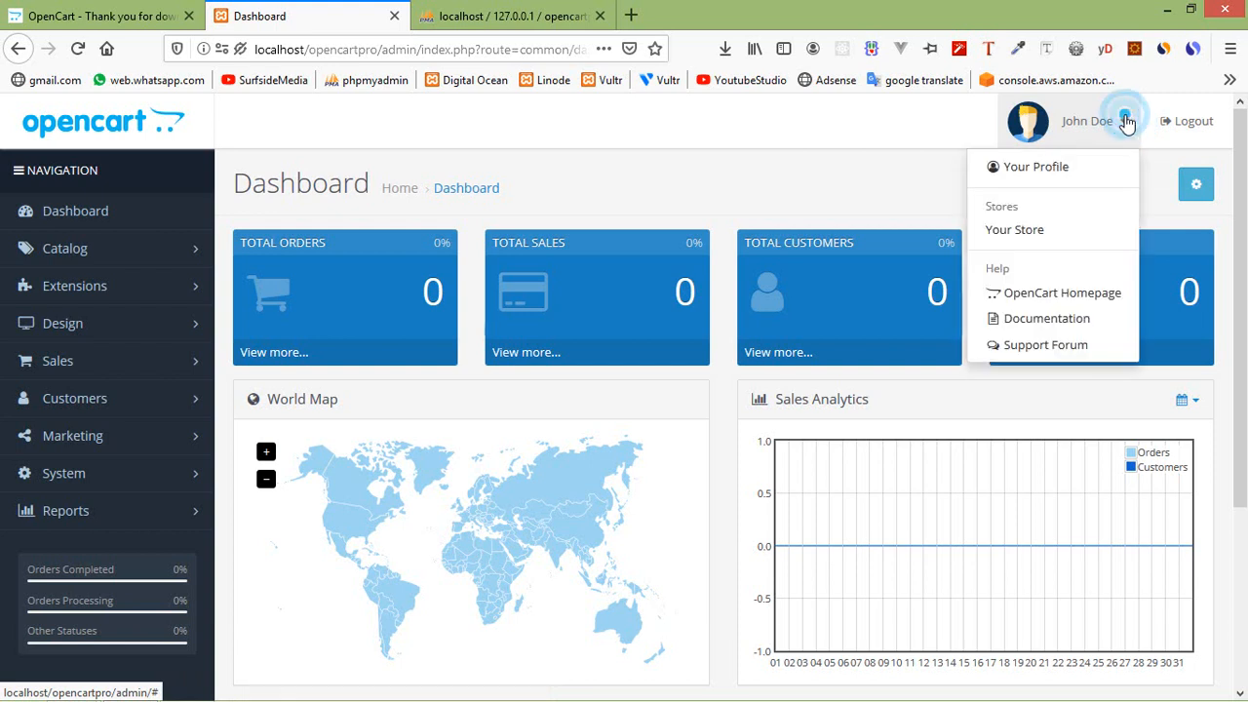
pyautogui.click(1015, 240)
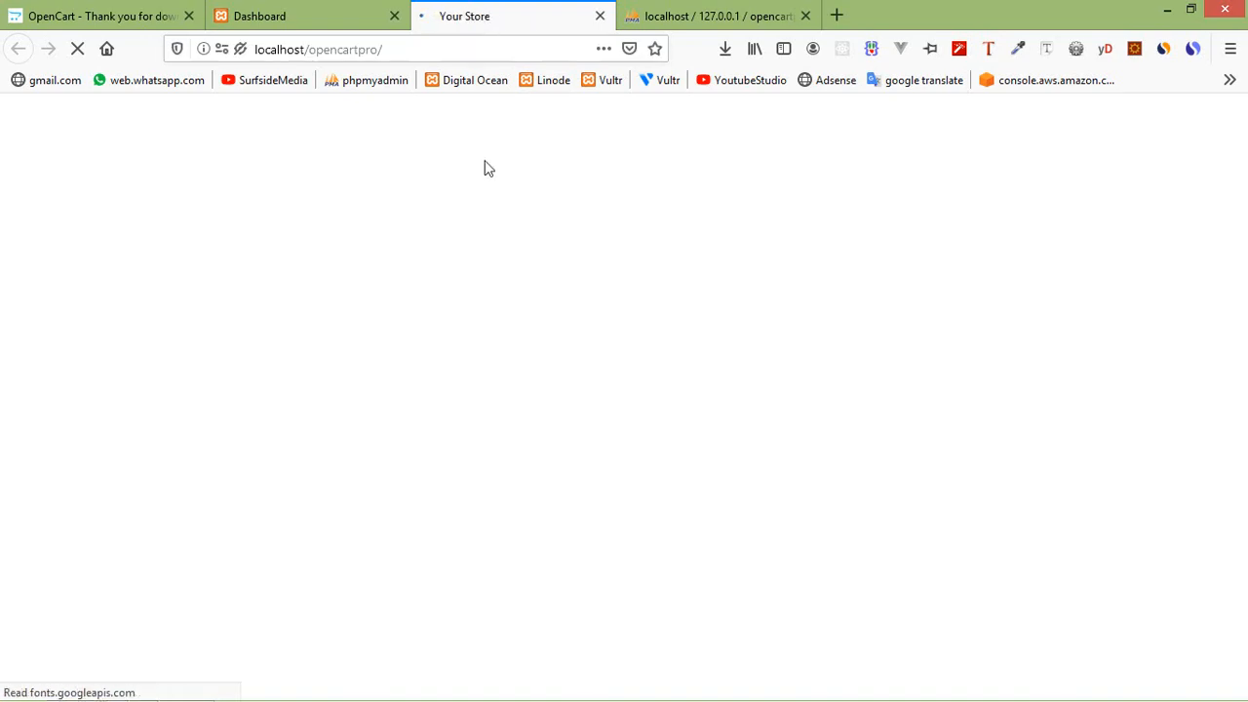
pyautogui.scroll(-10, 646, 423)
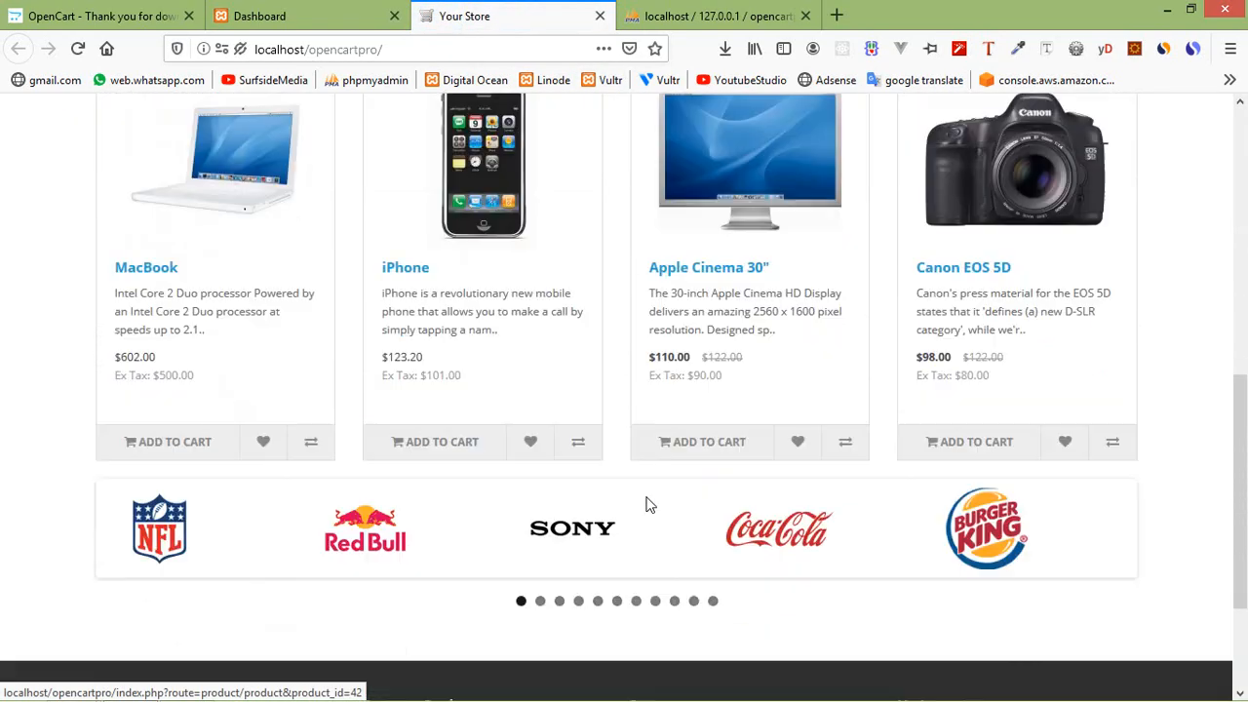
pyautogui.scroll(10, 645, 496)
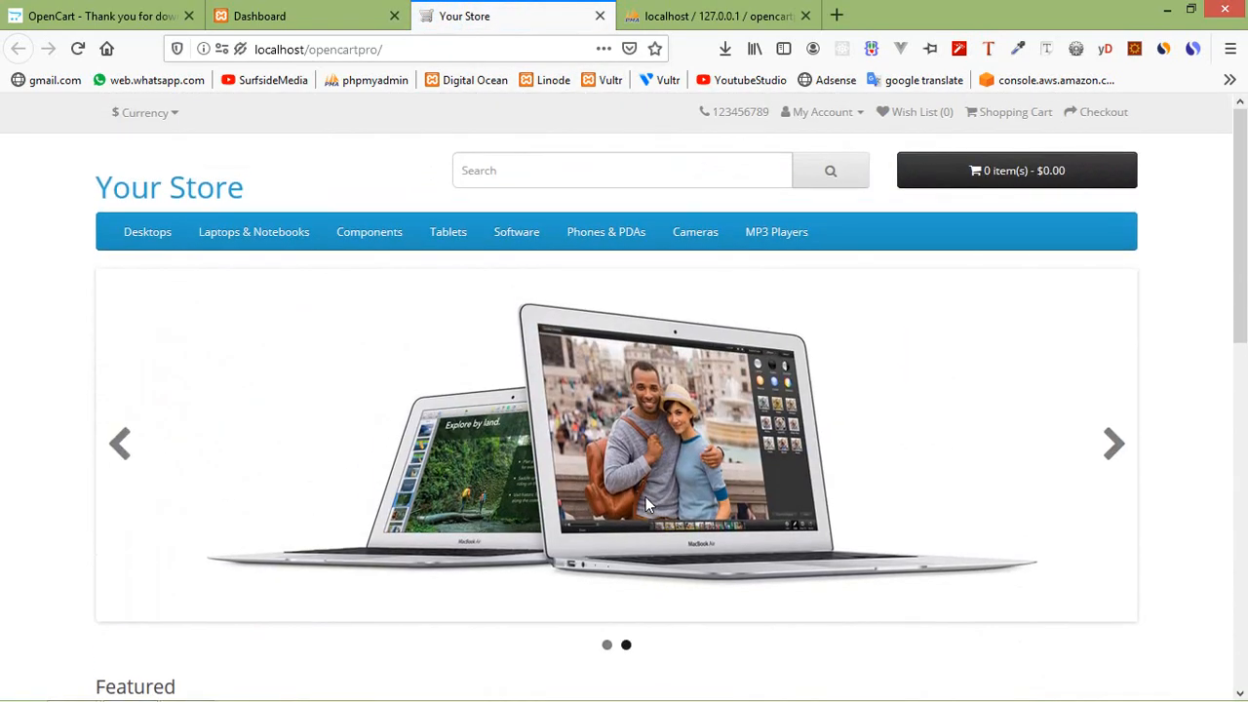